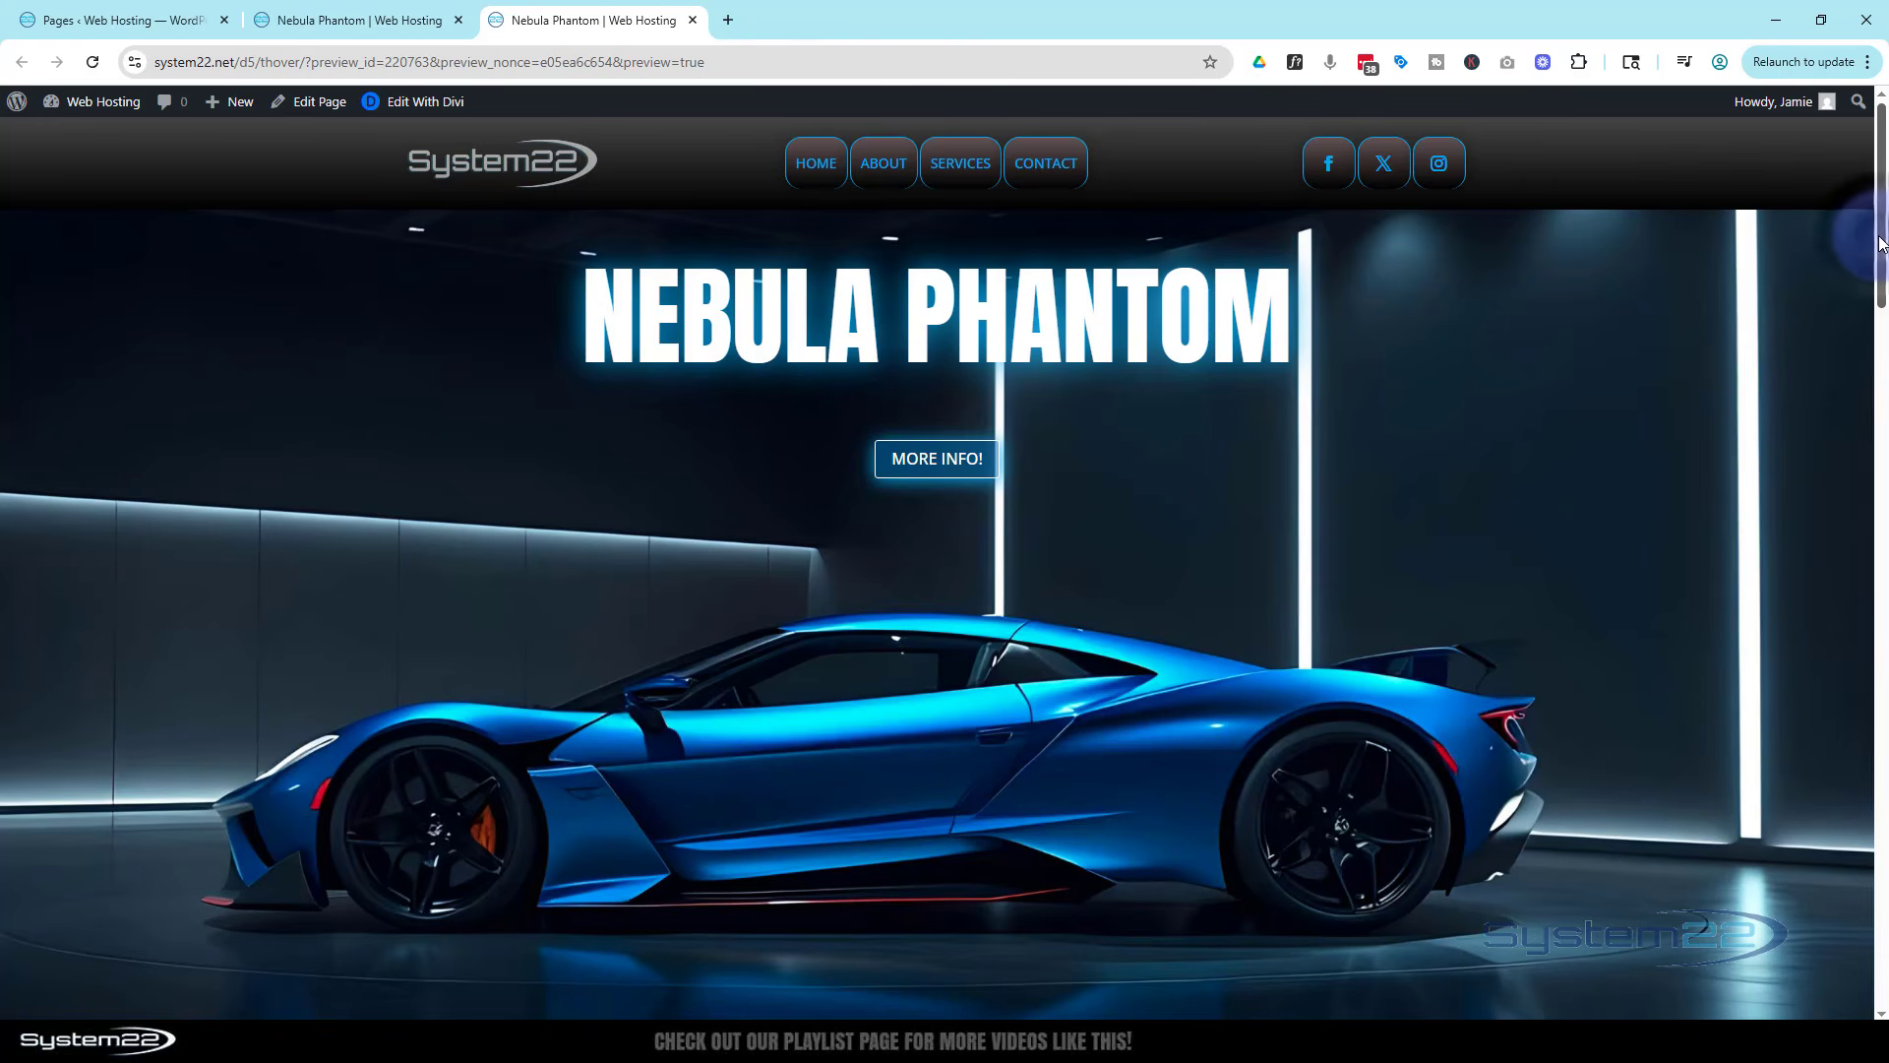
# Test the Contact button's jump to the contact form on the previewed page, and return to the page top.
pyautogui.moveTo(1881, 244); pyautogui.dragTo(1883, 443)
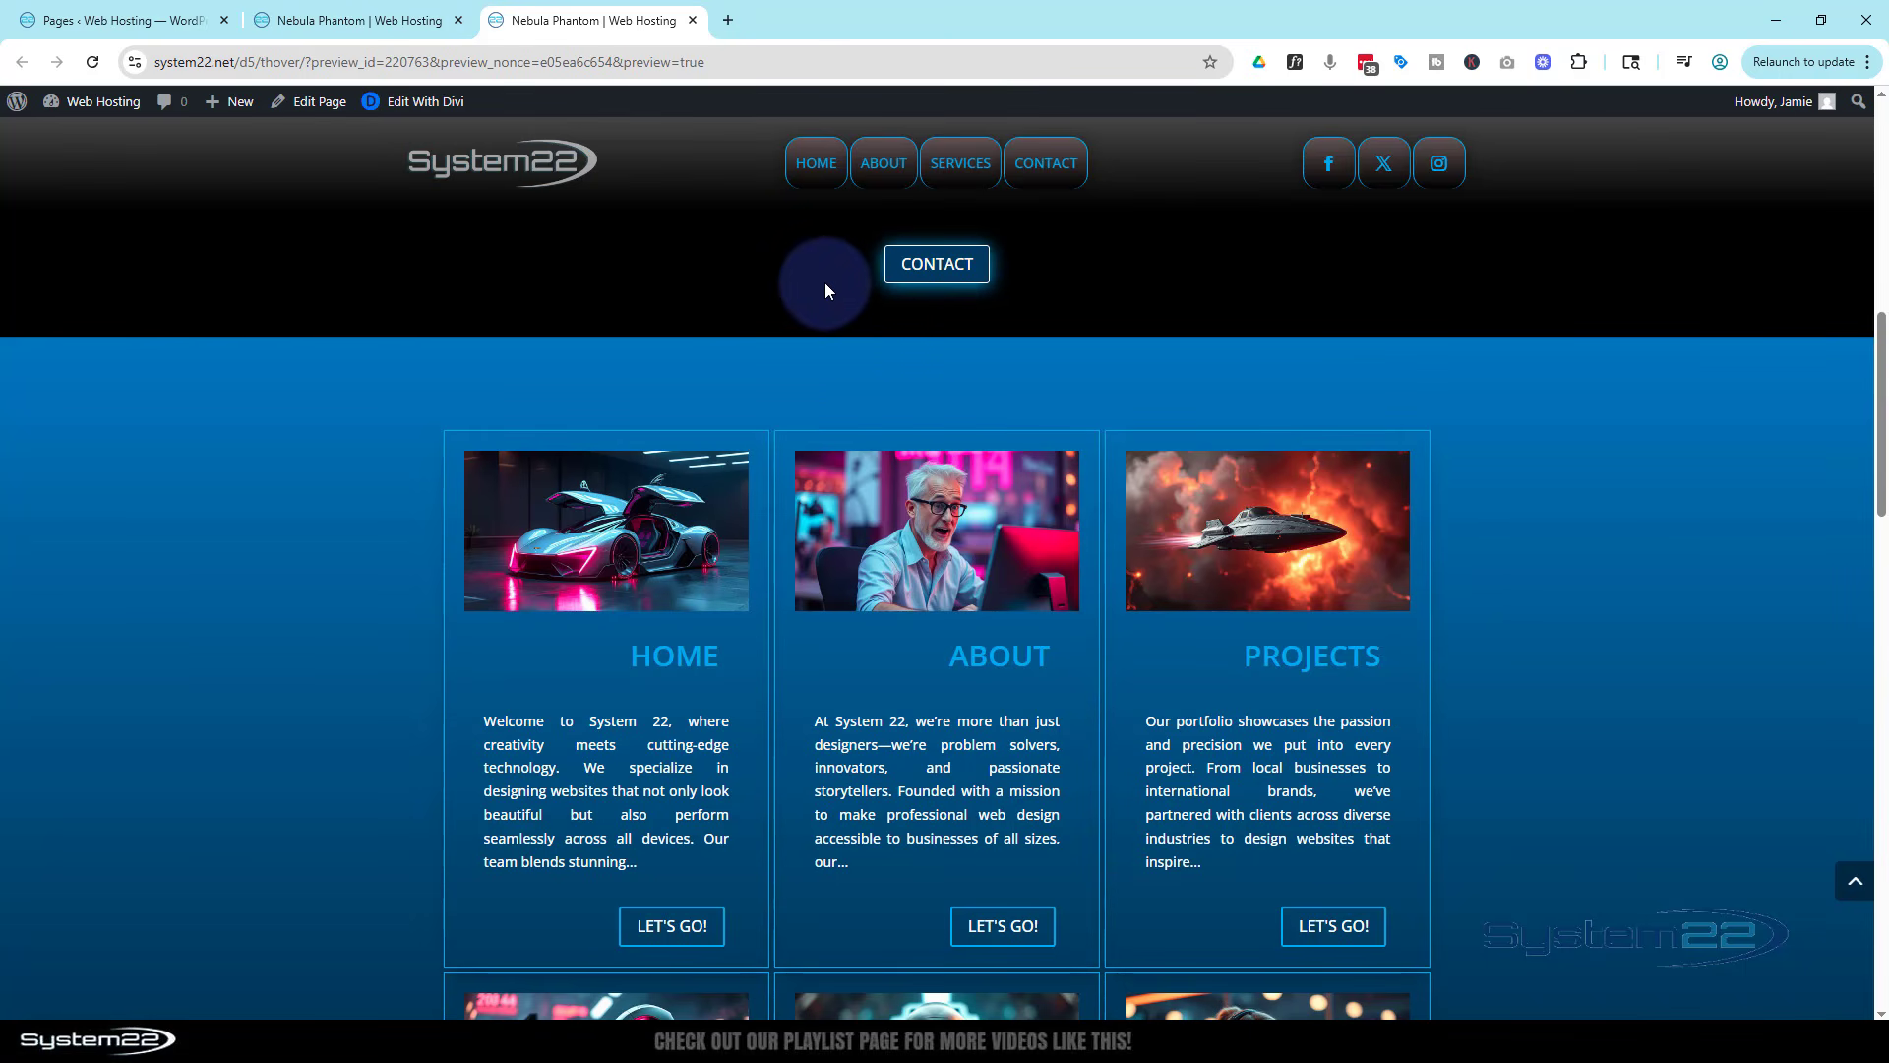
pyautogui.click(933, 278)
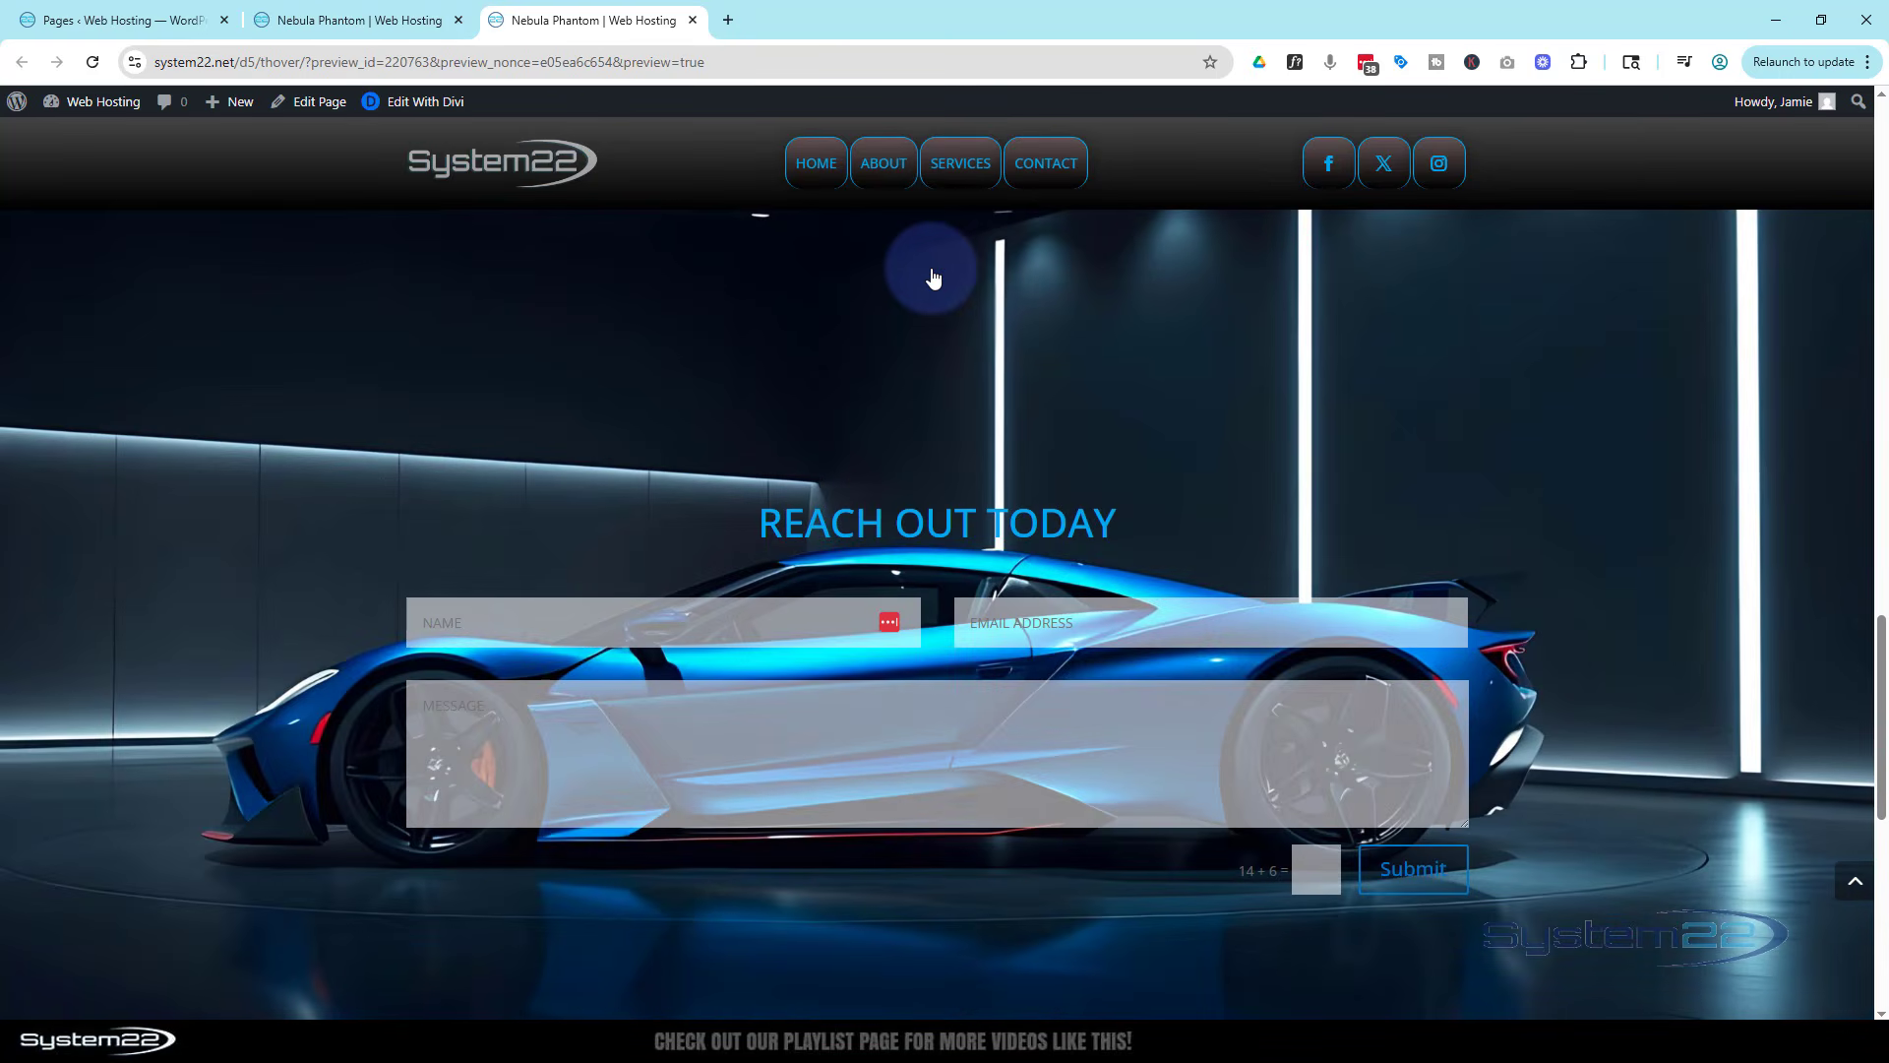
pyautogui.click(1850, 886)
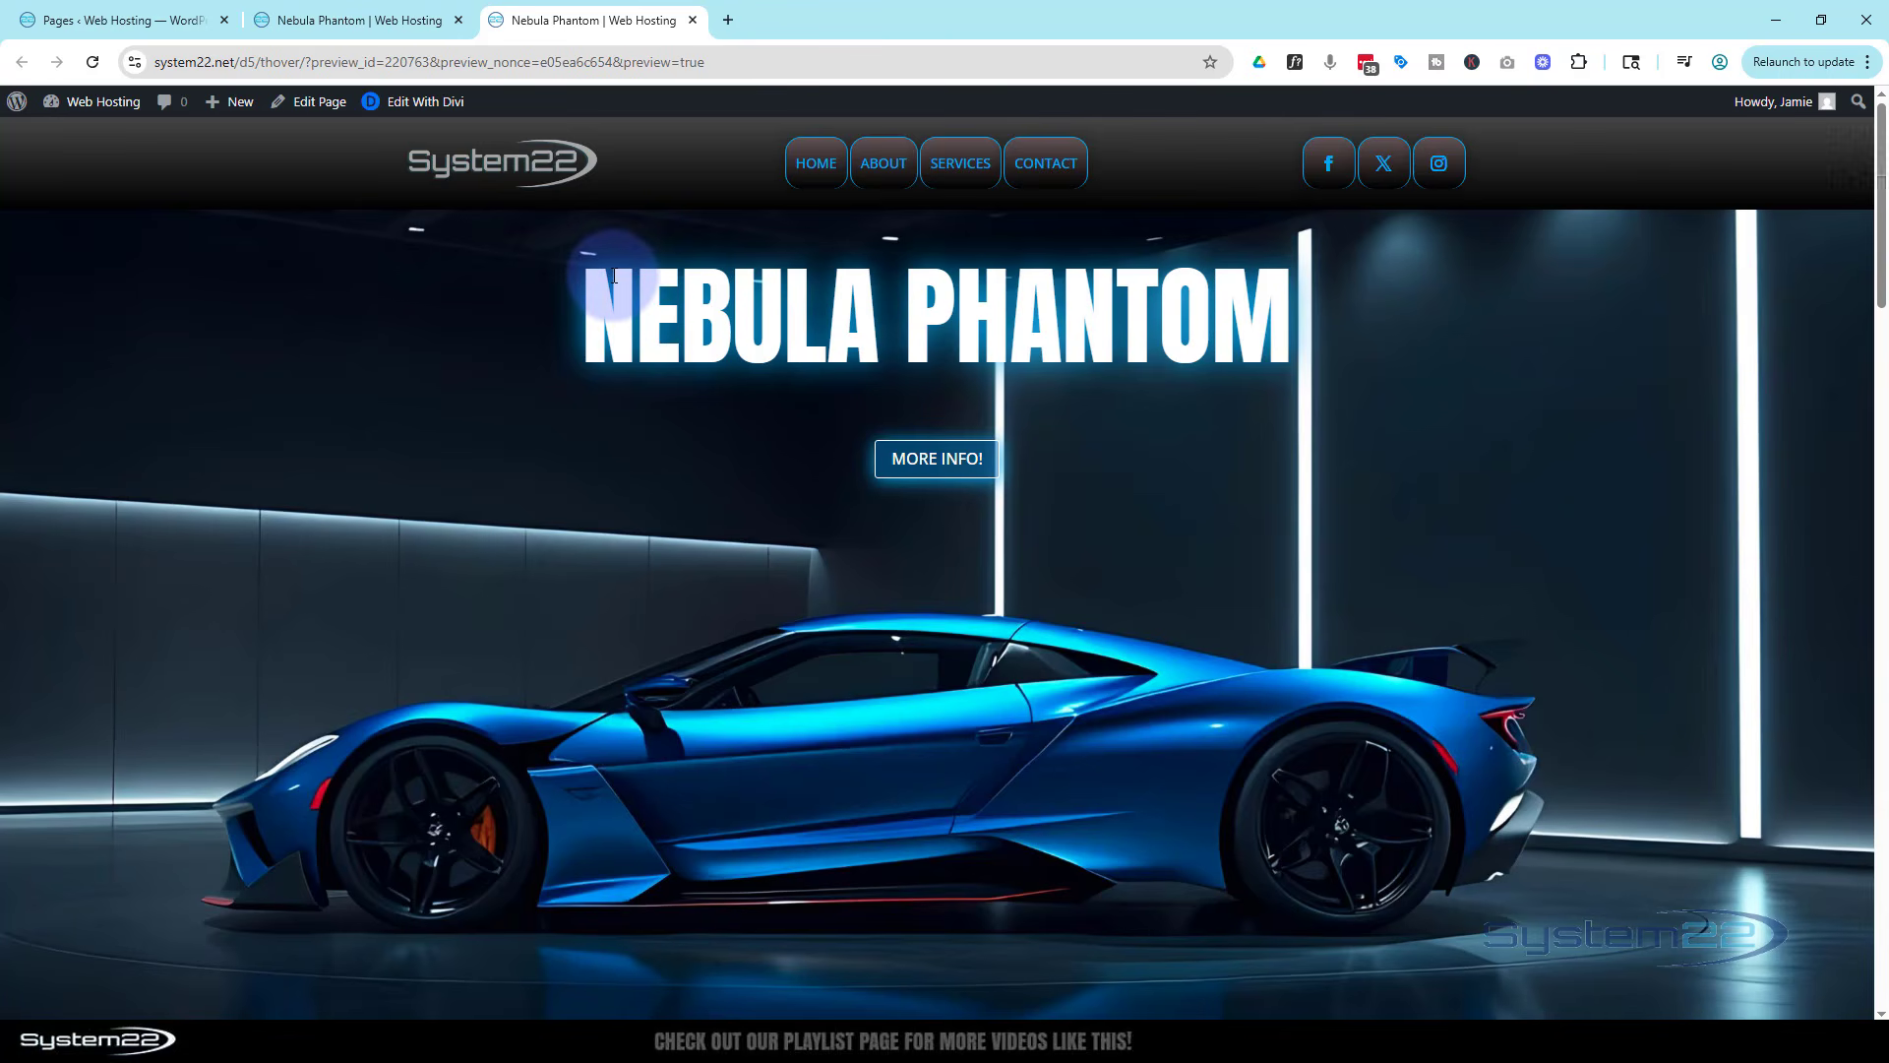
# Switch to the page builder and delete the CSS ID attribute from the "Reach Out Today" contact form section.
pyautogui.click(325, 22)
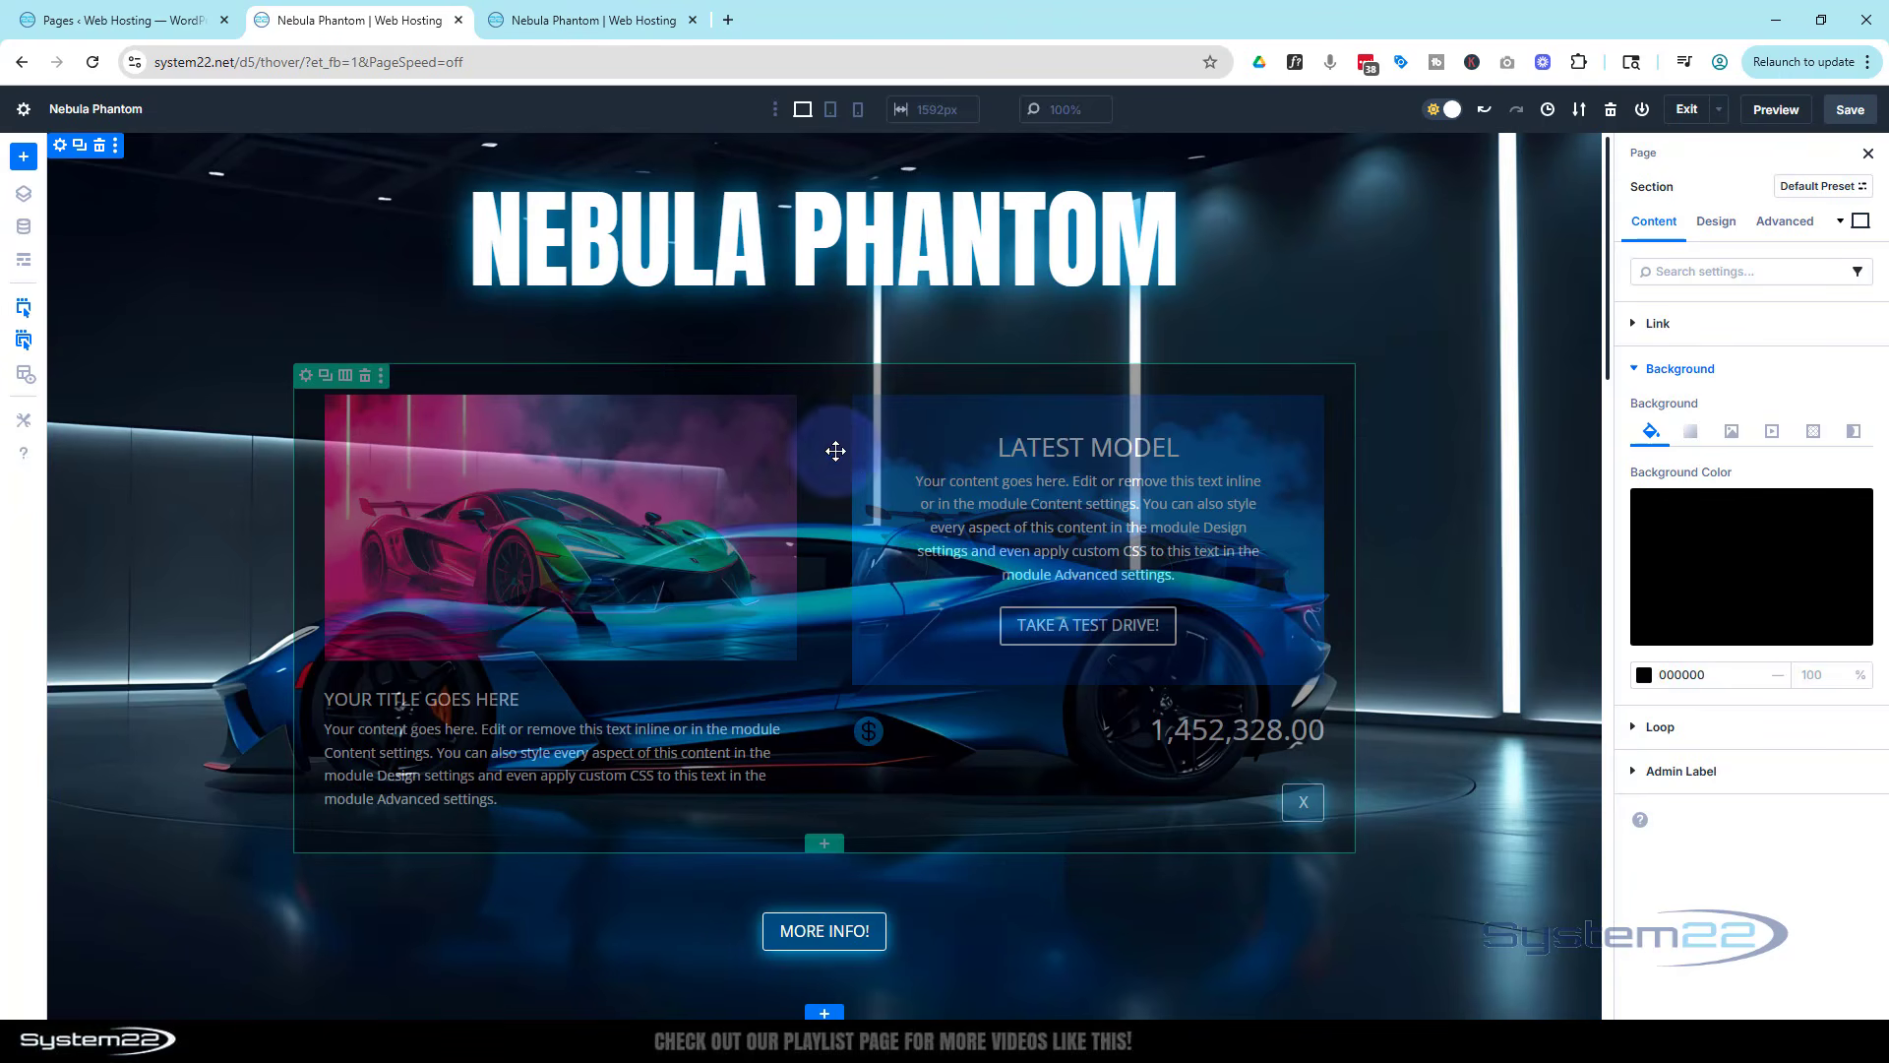
pyautogui.scroll(-10, 254, 356)
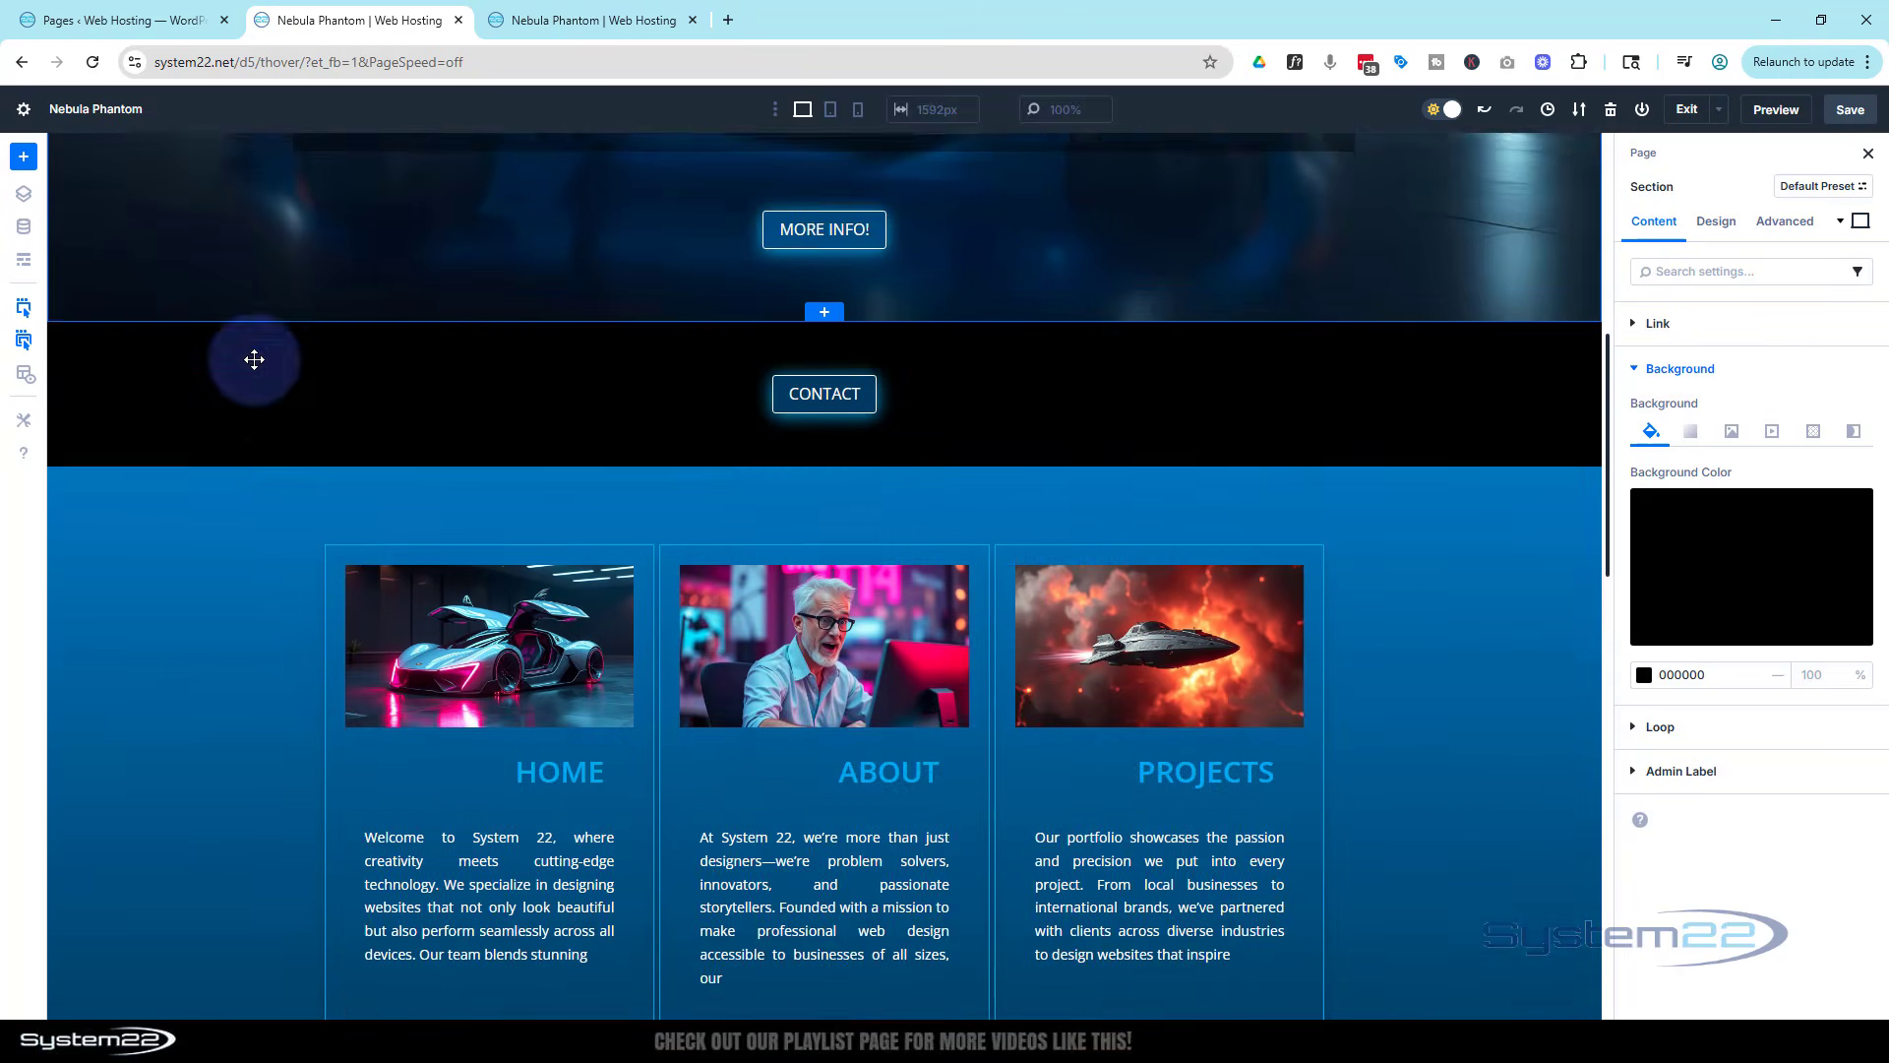
pyautogui.scroll(-7, 254, 359)
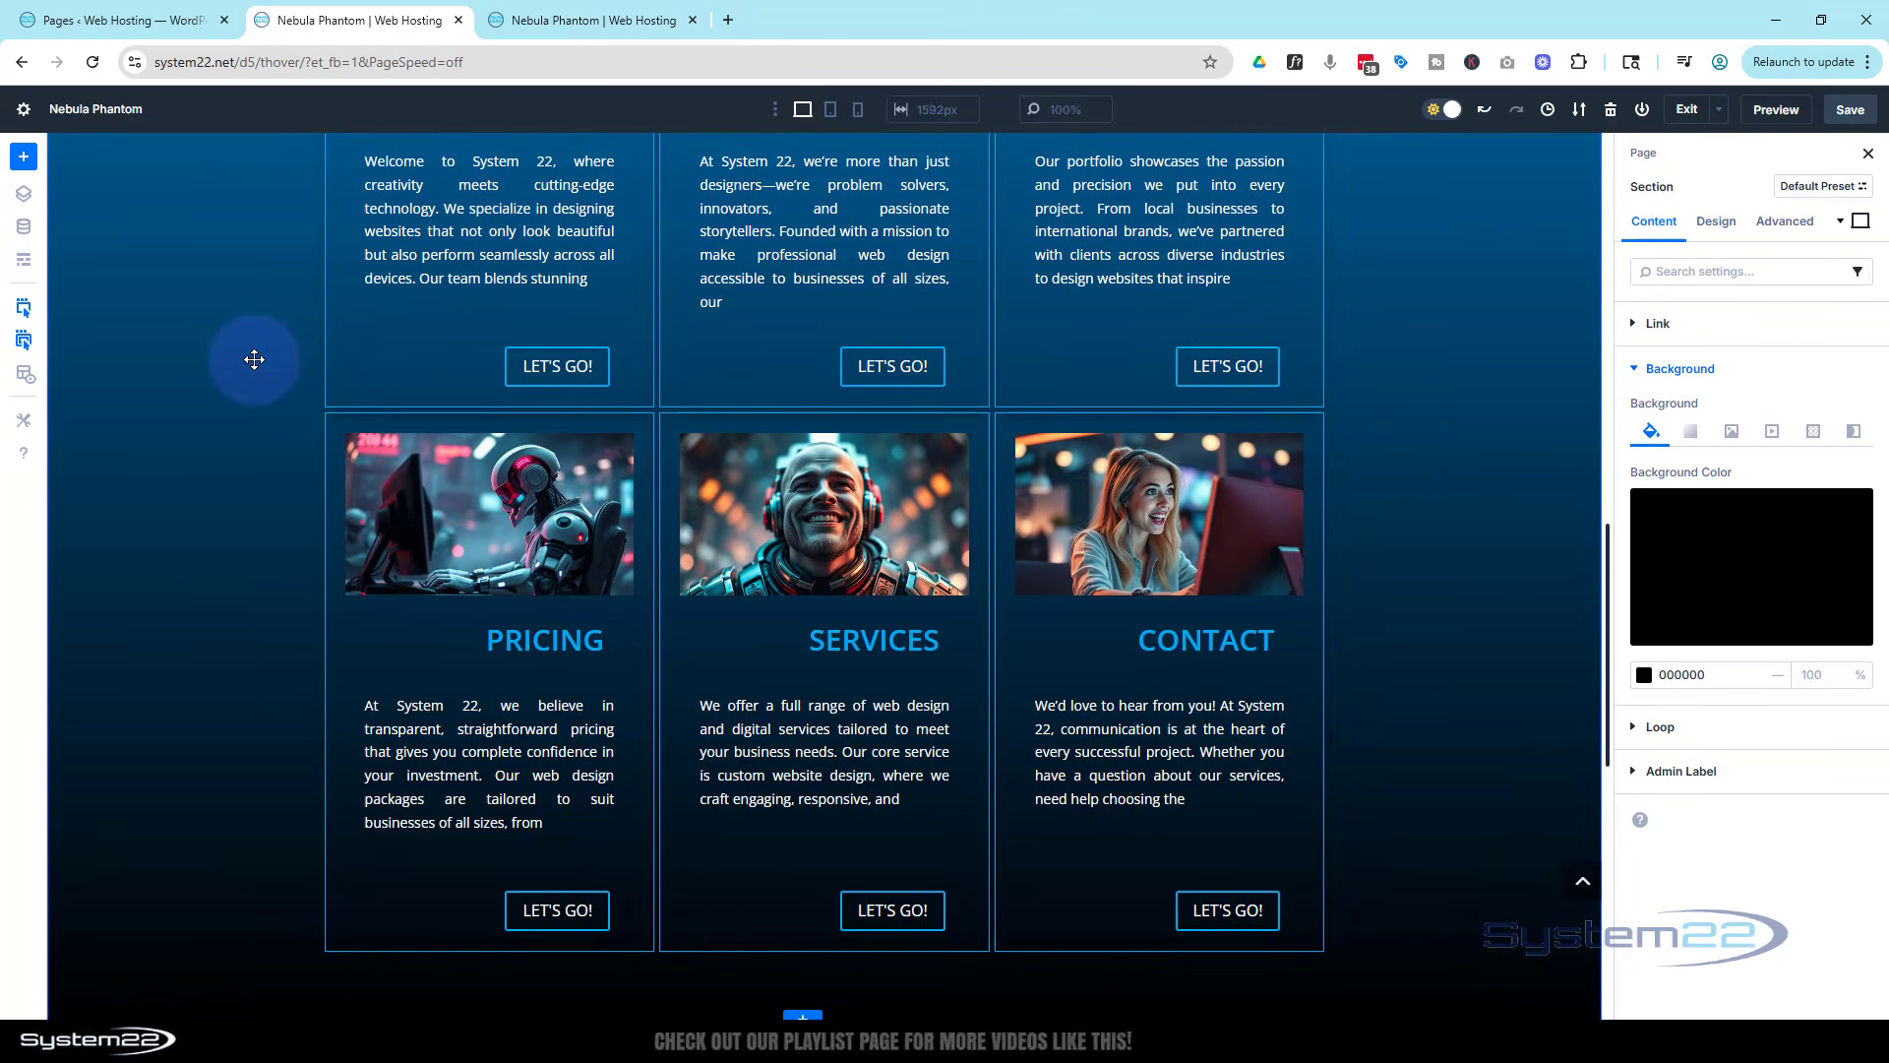
pyautogui.scroll(-6, 253, 359)
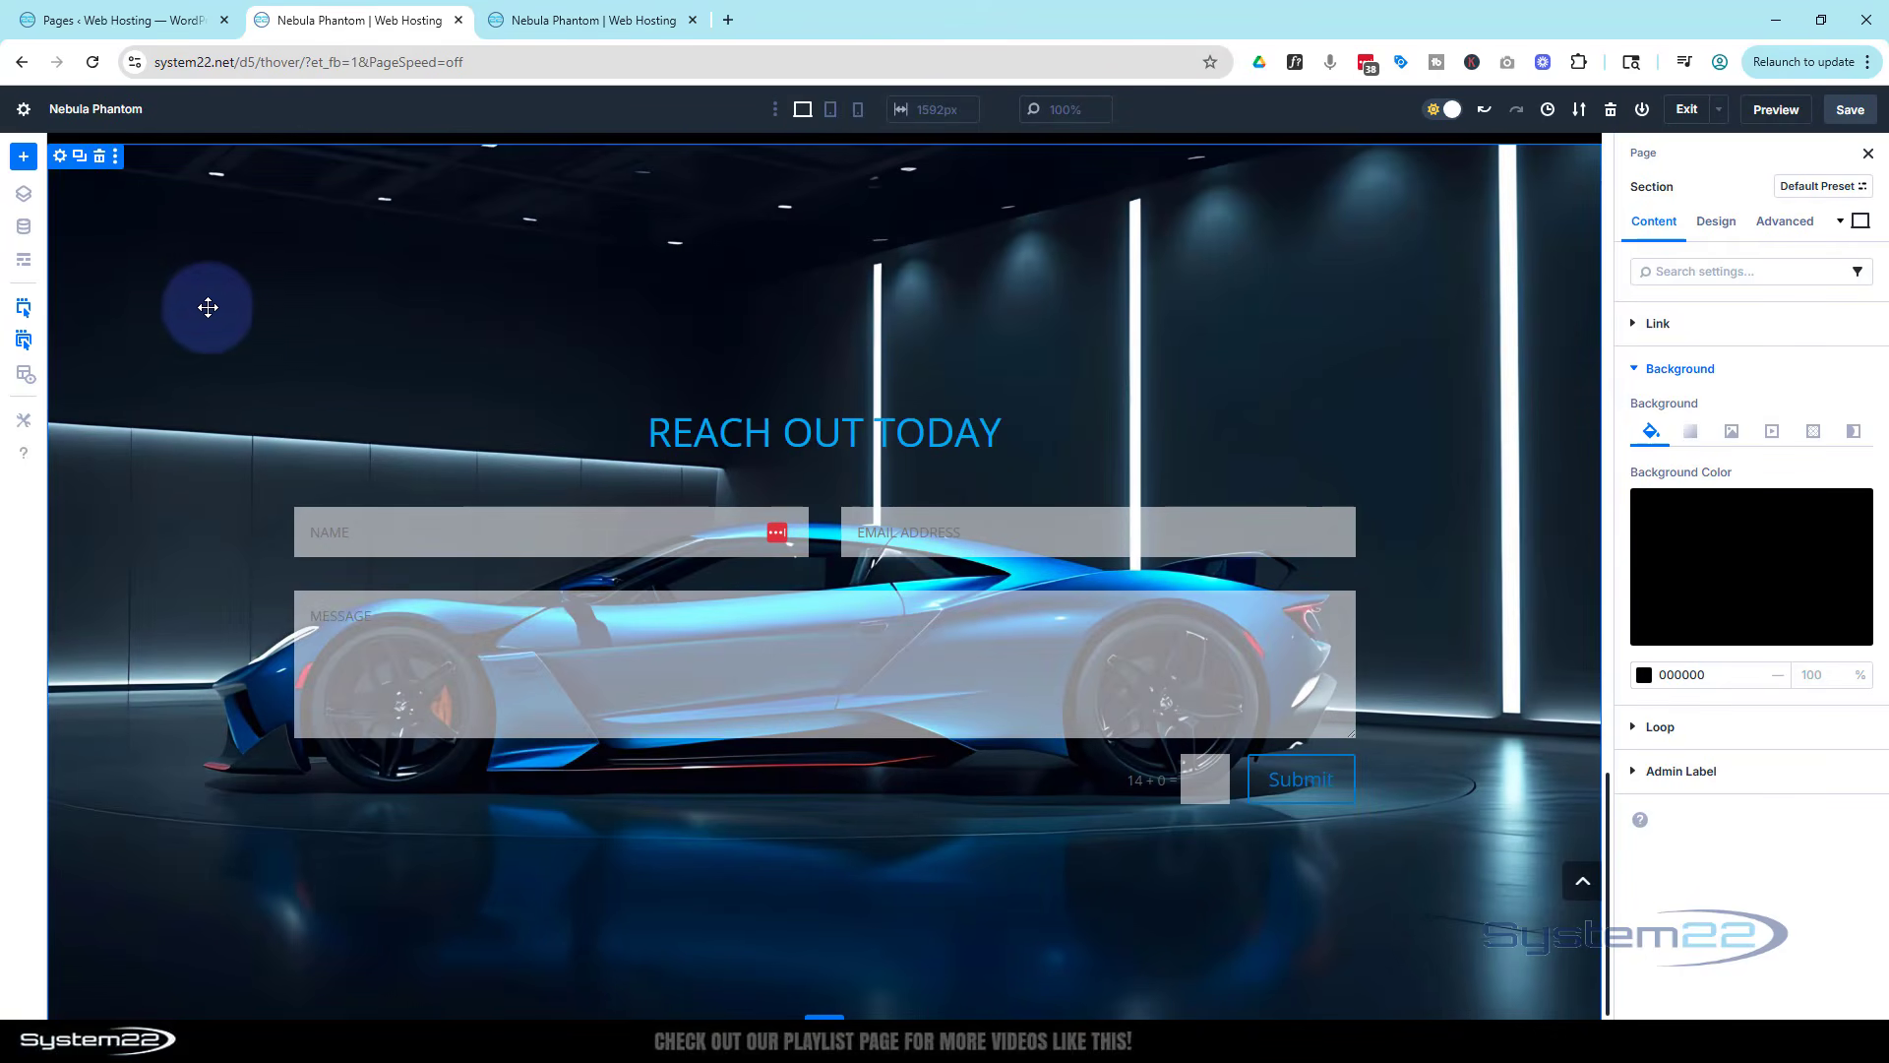
pyautogui.click(61, 157)
pyautogui.click(1786, 227)
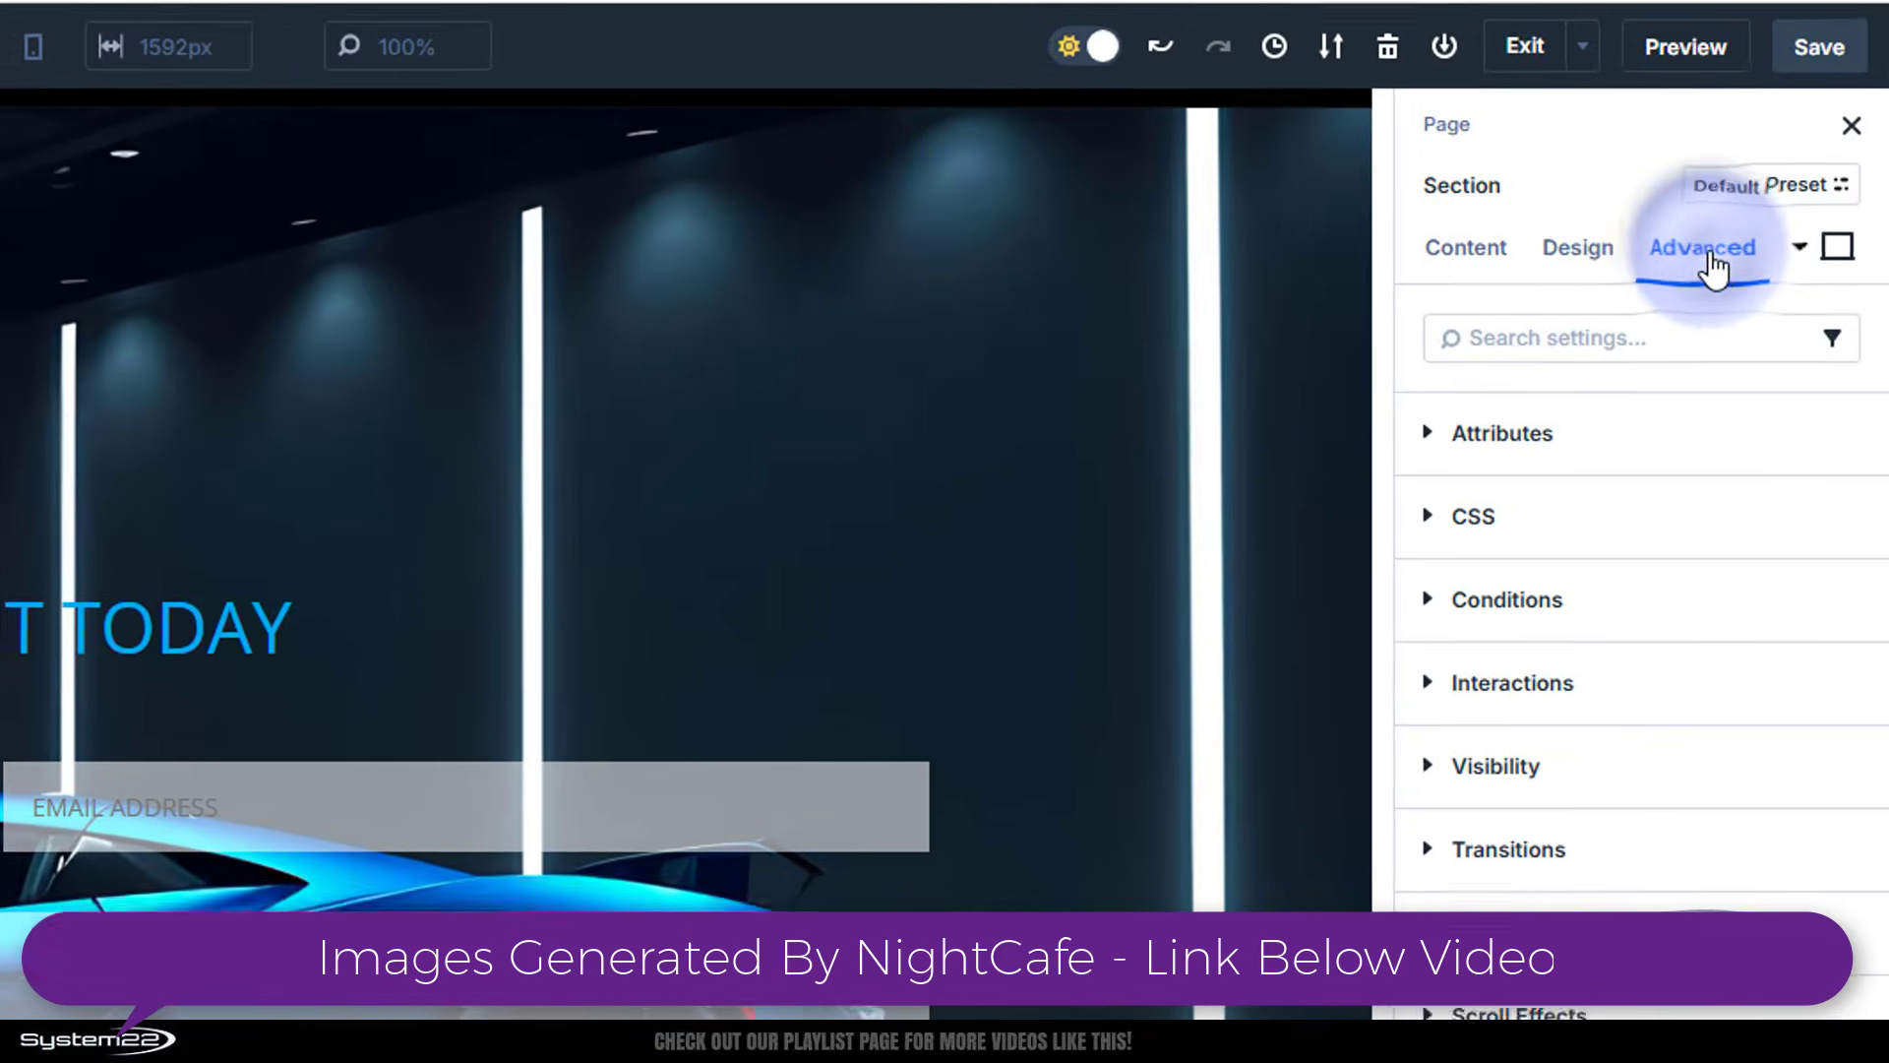
pyautogui.click(1429, 438)
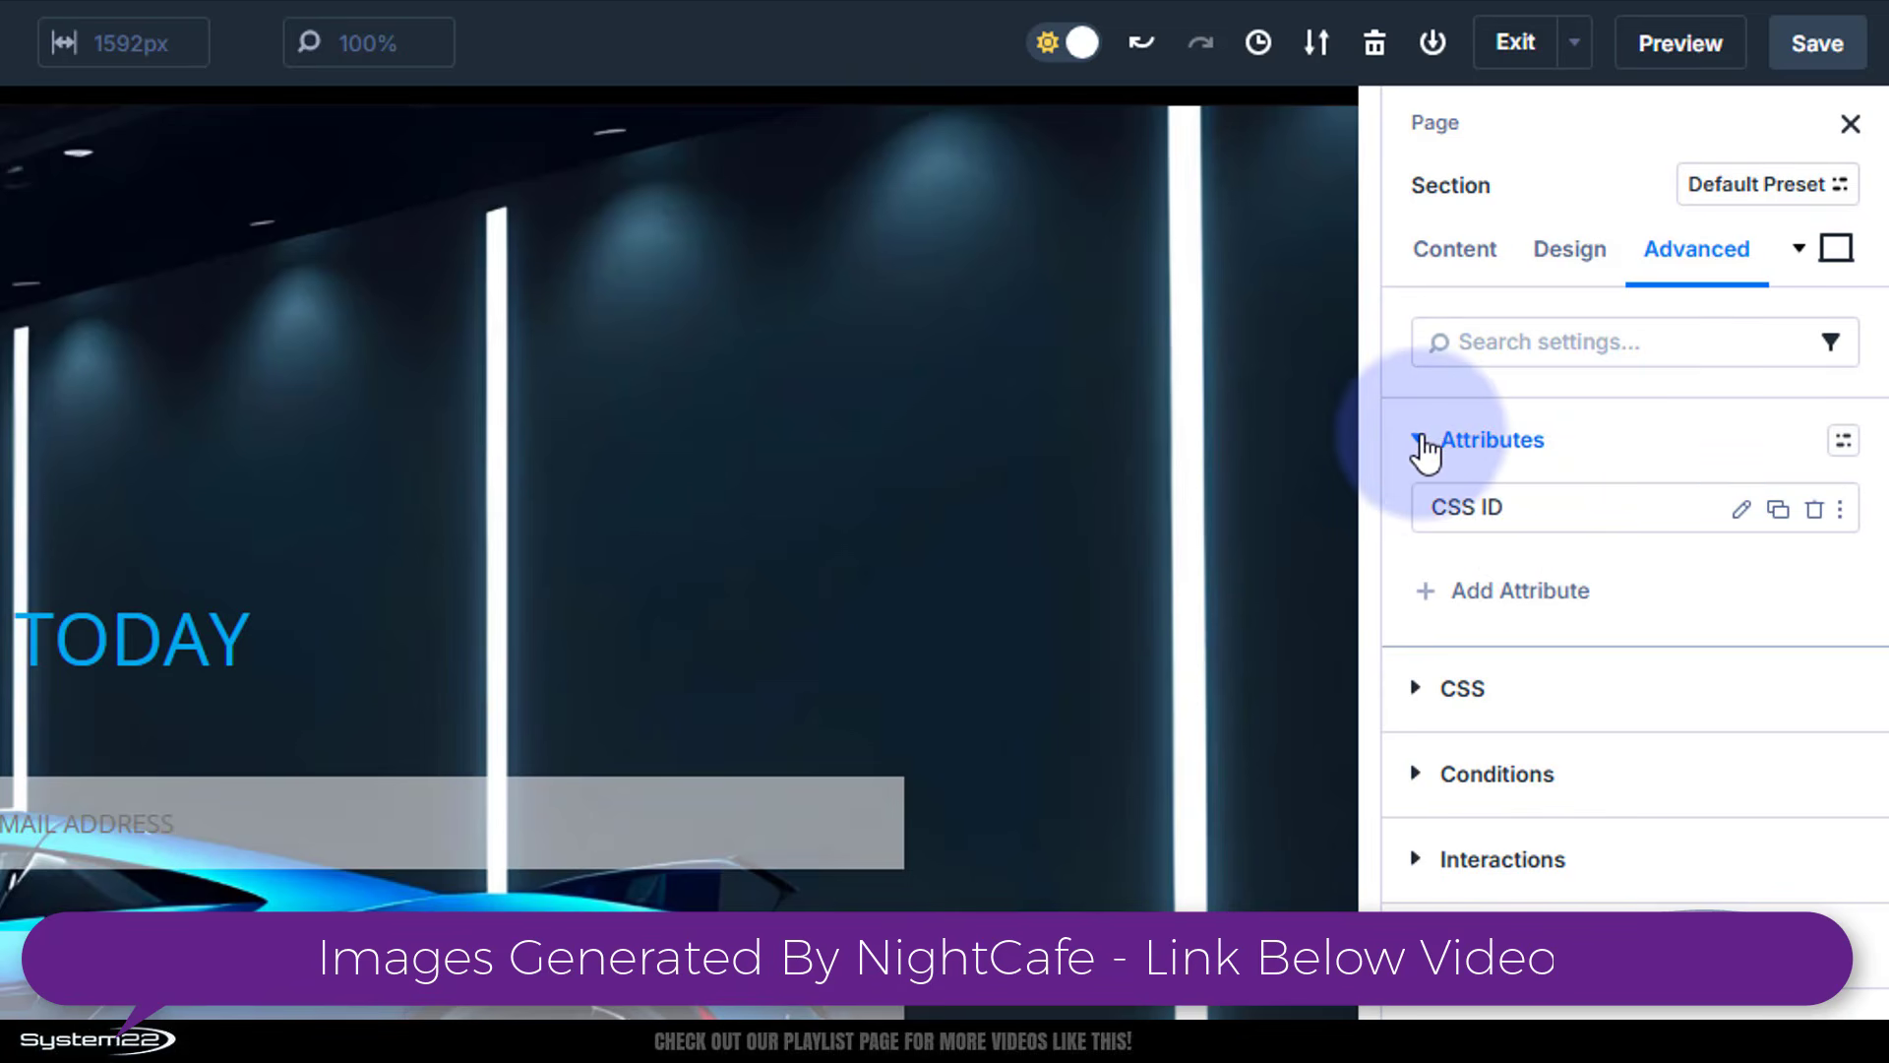
pyautogui.click(1427, 445)
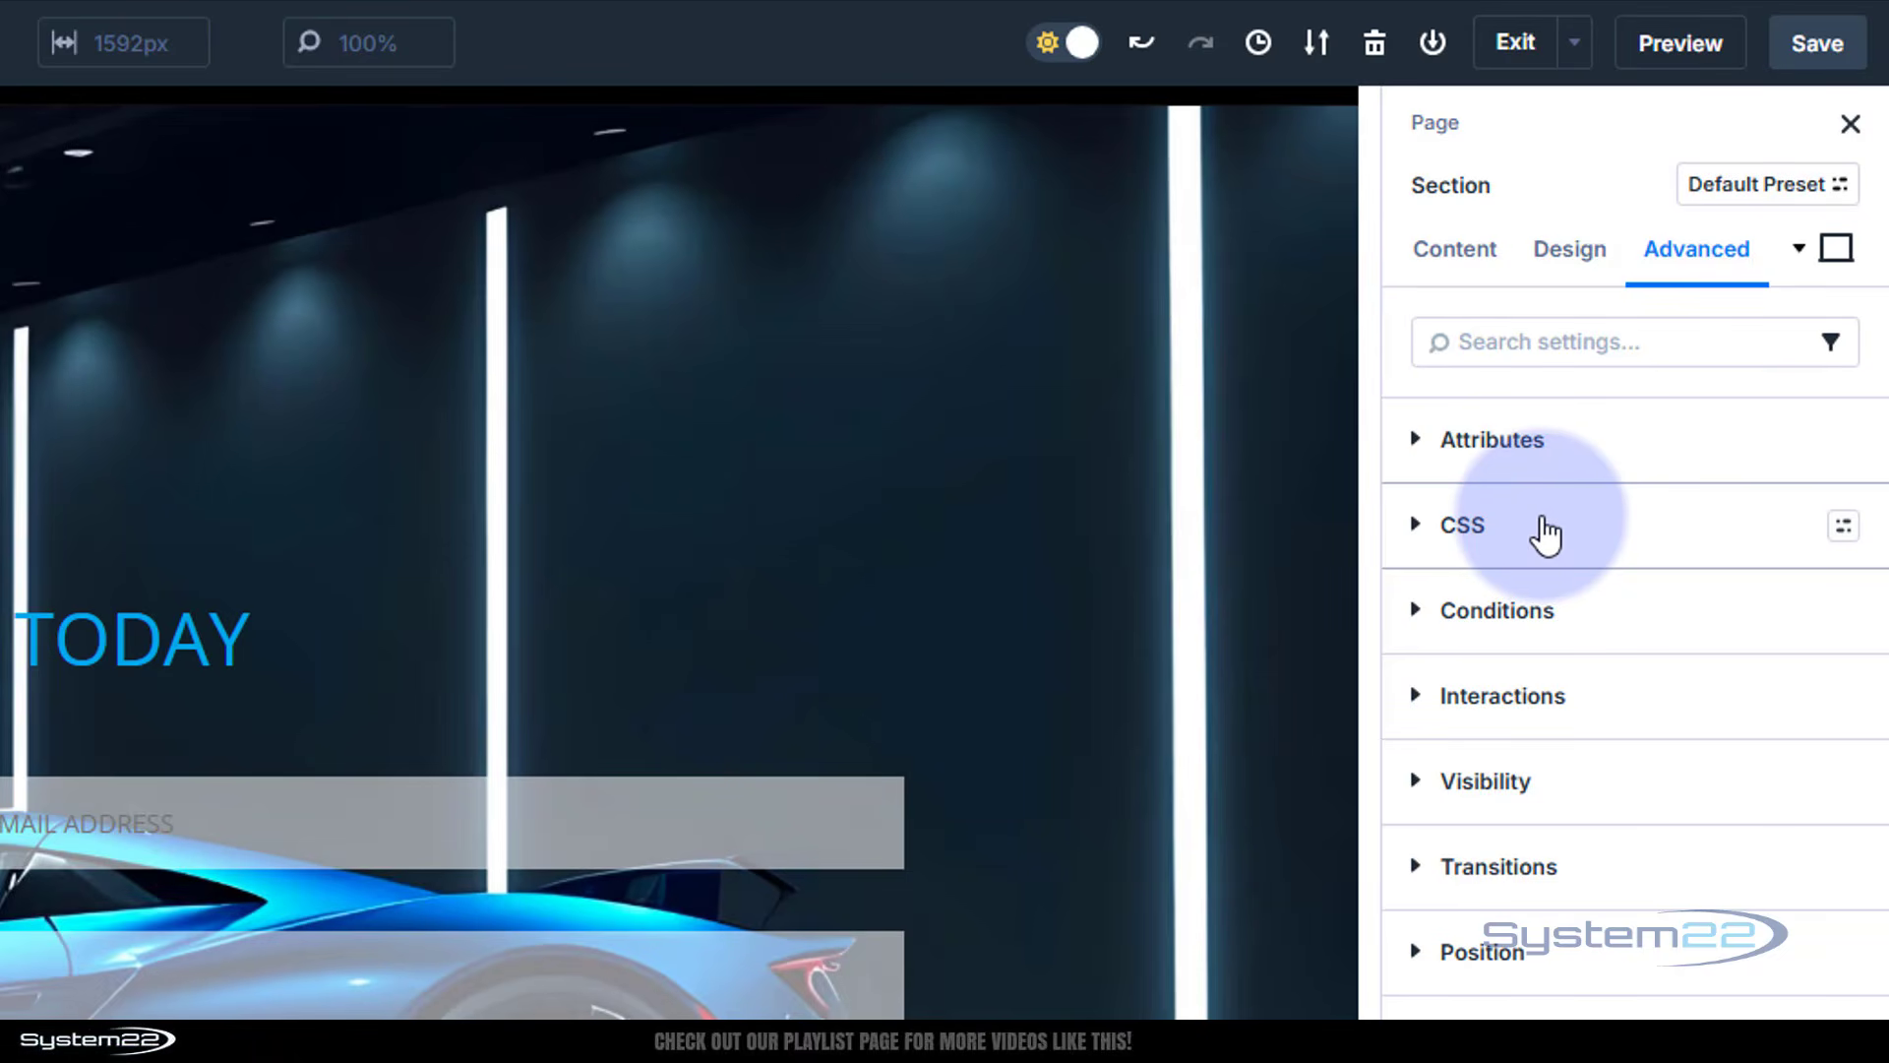
pyautogui.click(1419, 455)
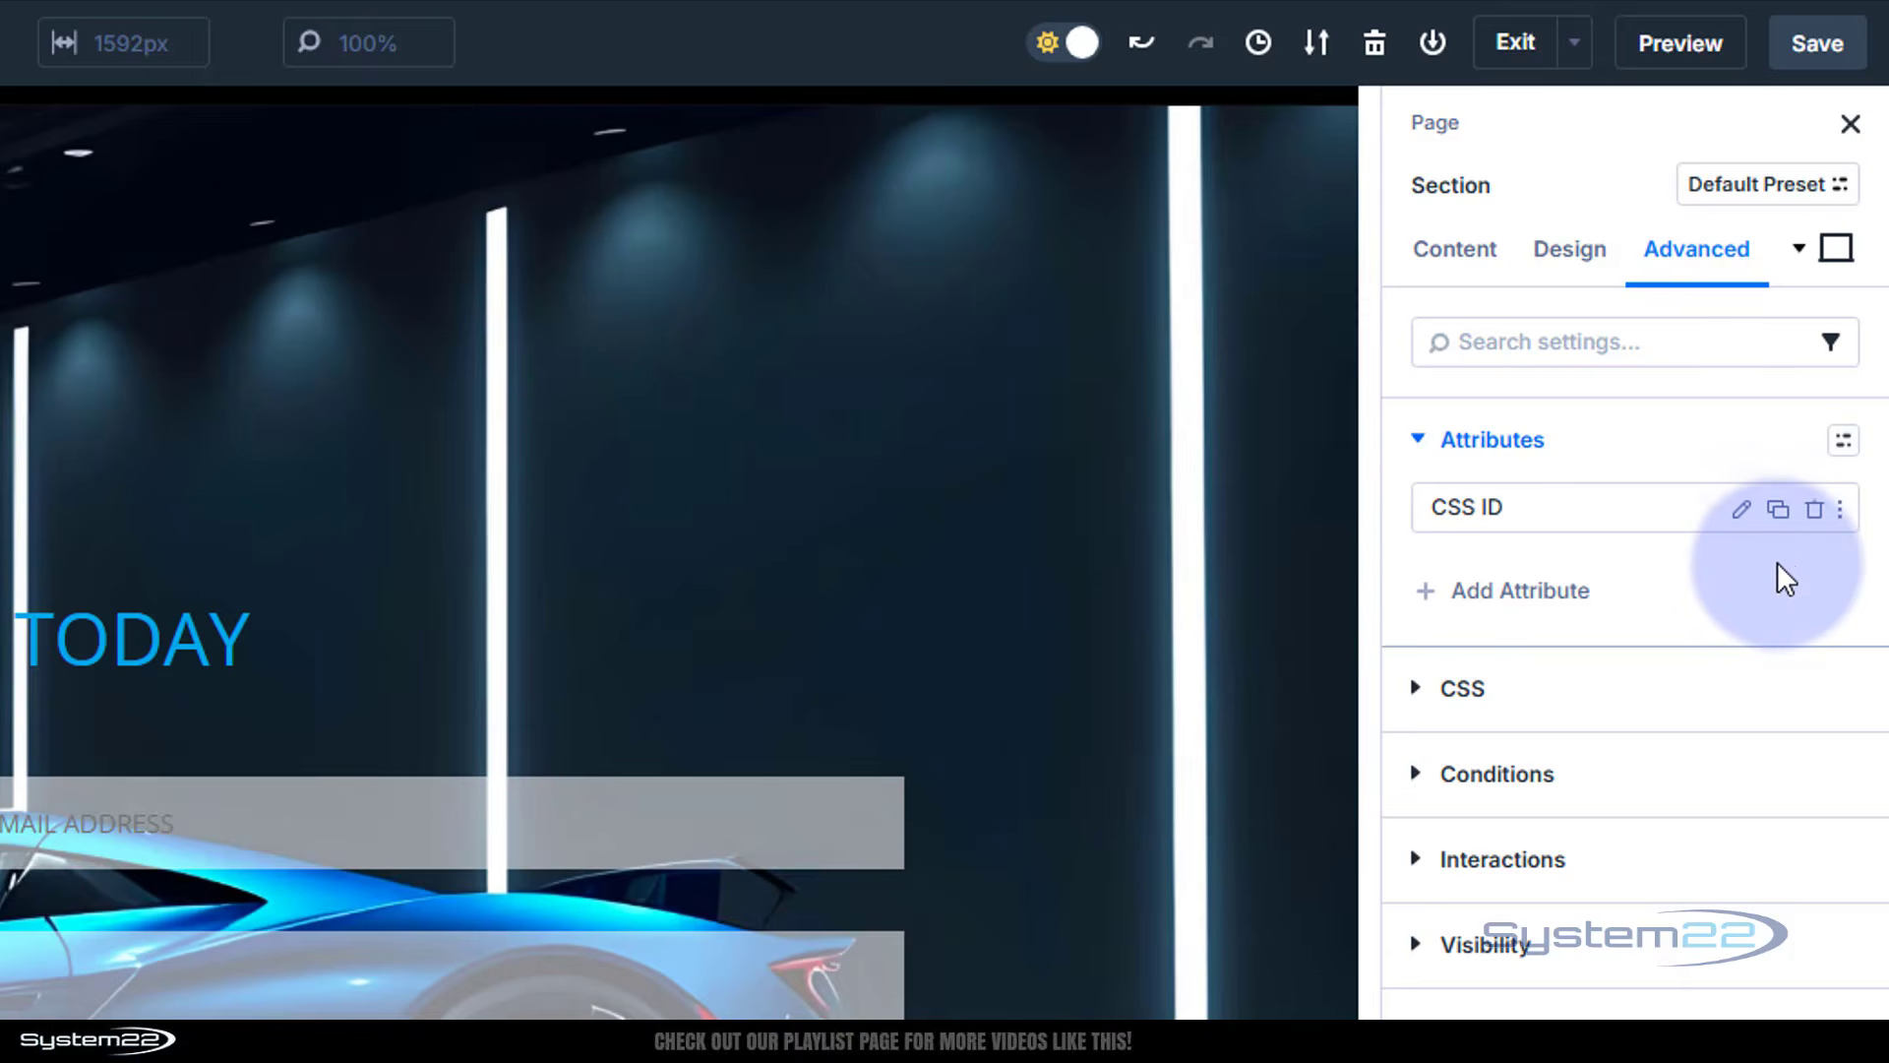
pyautogui.click(1813, 510)
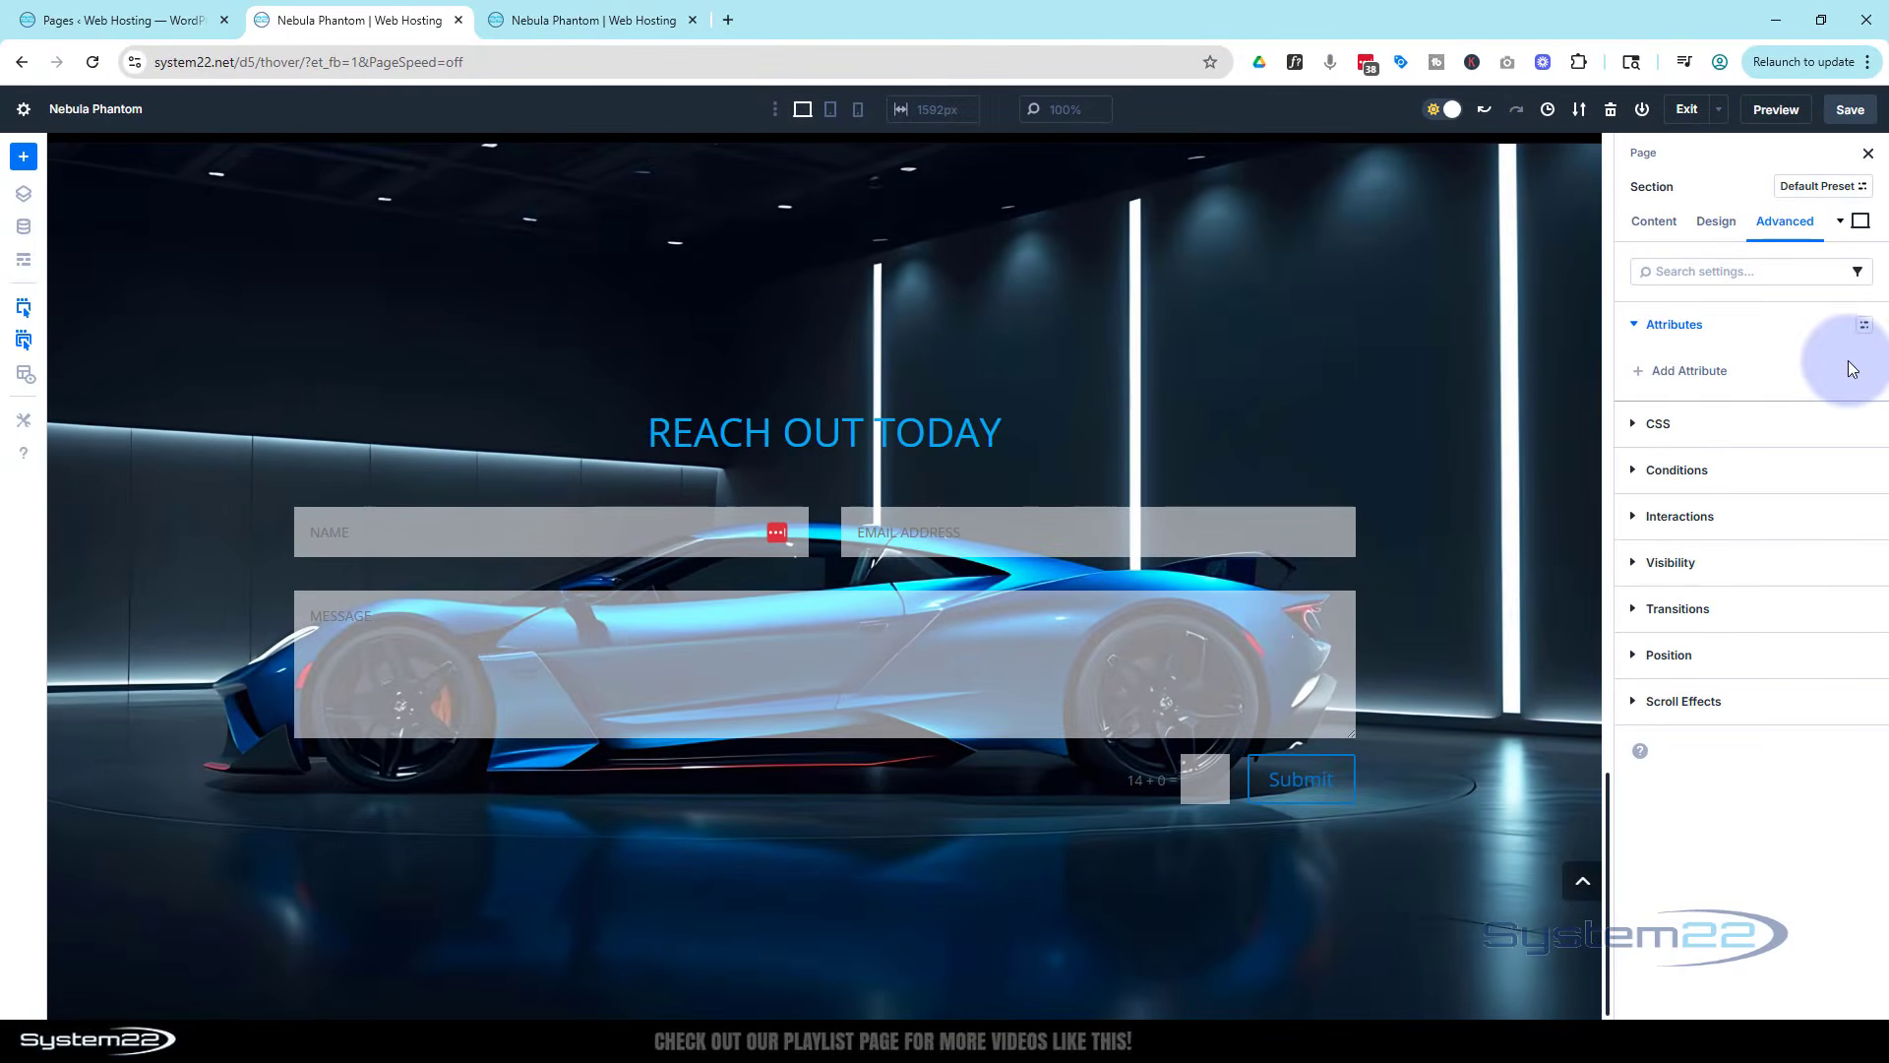
# Replace the Contact button in the black section with a new Button module whose text is "contact".
pyautogui.moveTo(1609, 787); pyautogui.dragTo(1541, 255)
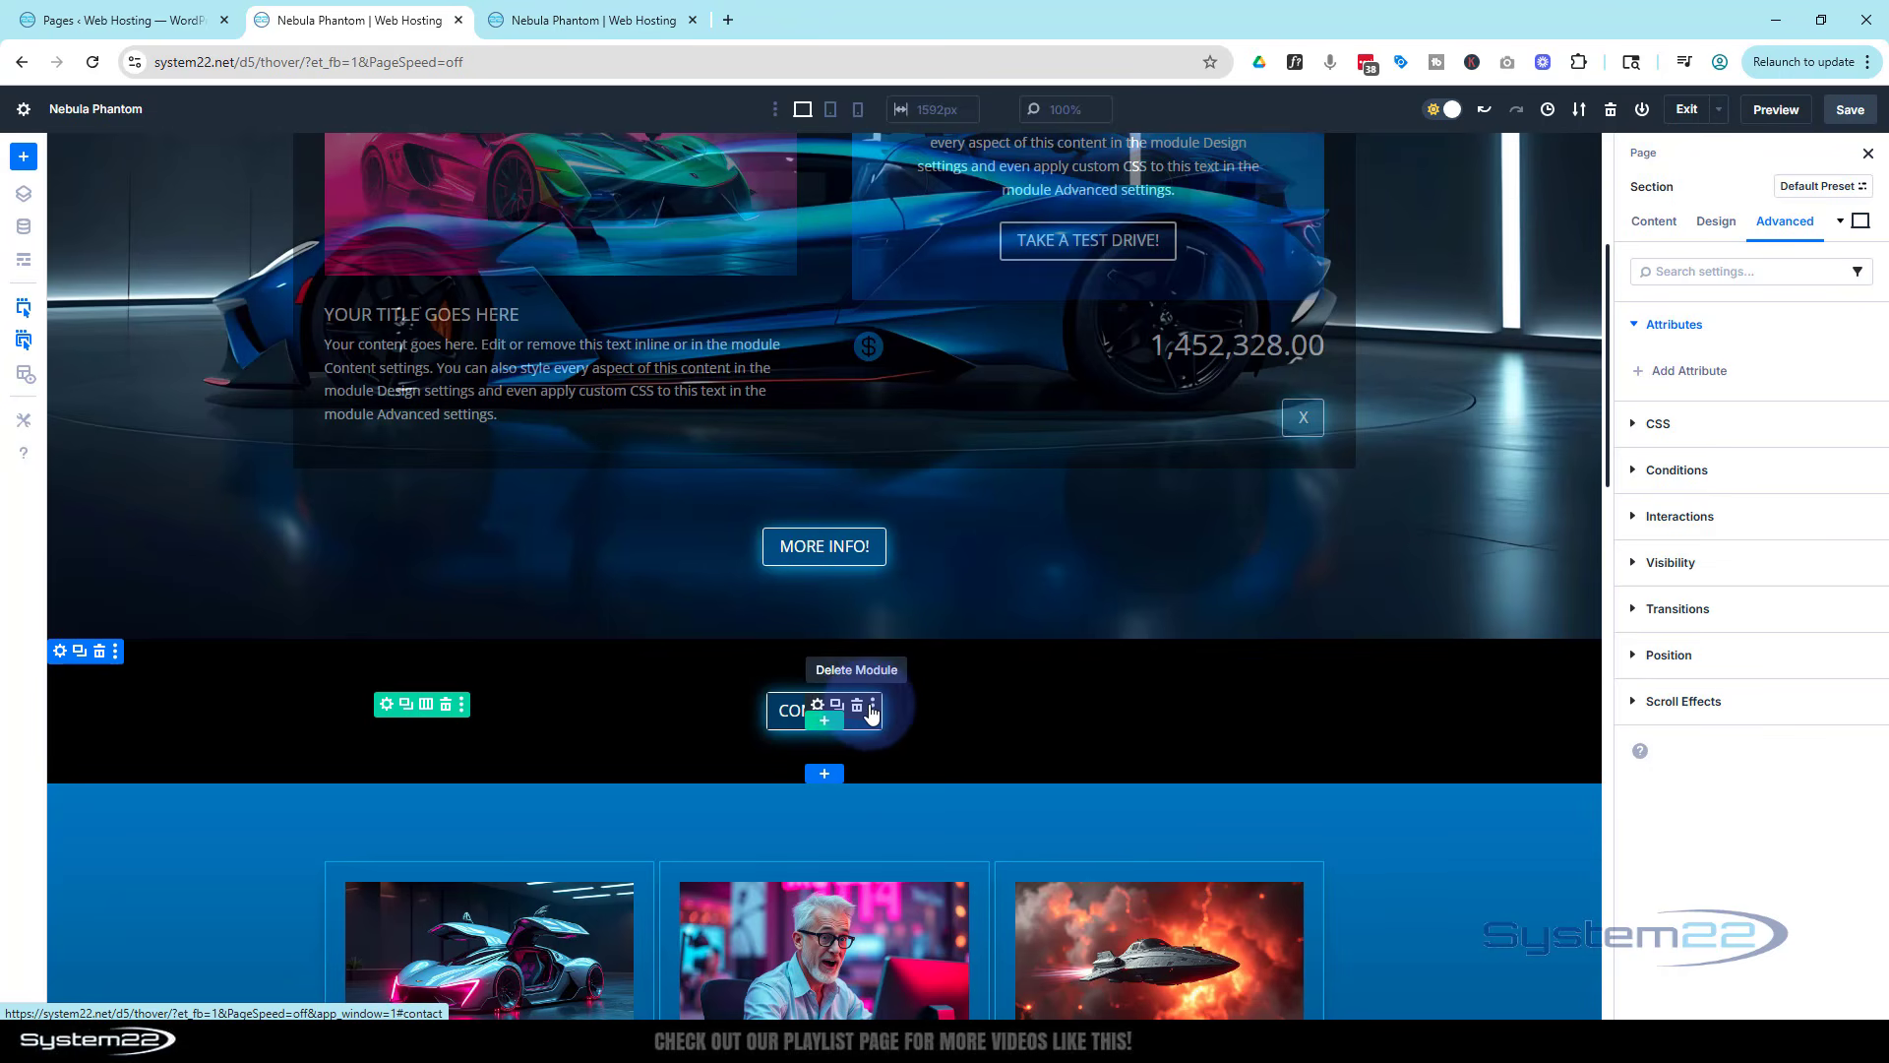
pyautogui.click(857, 707)
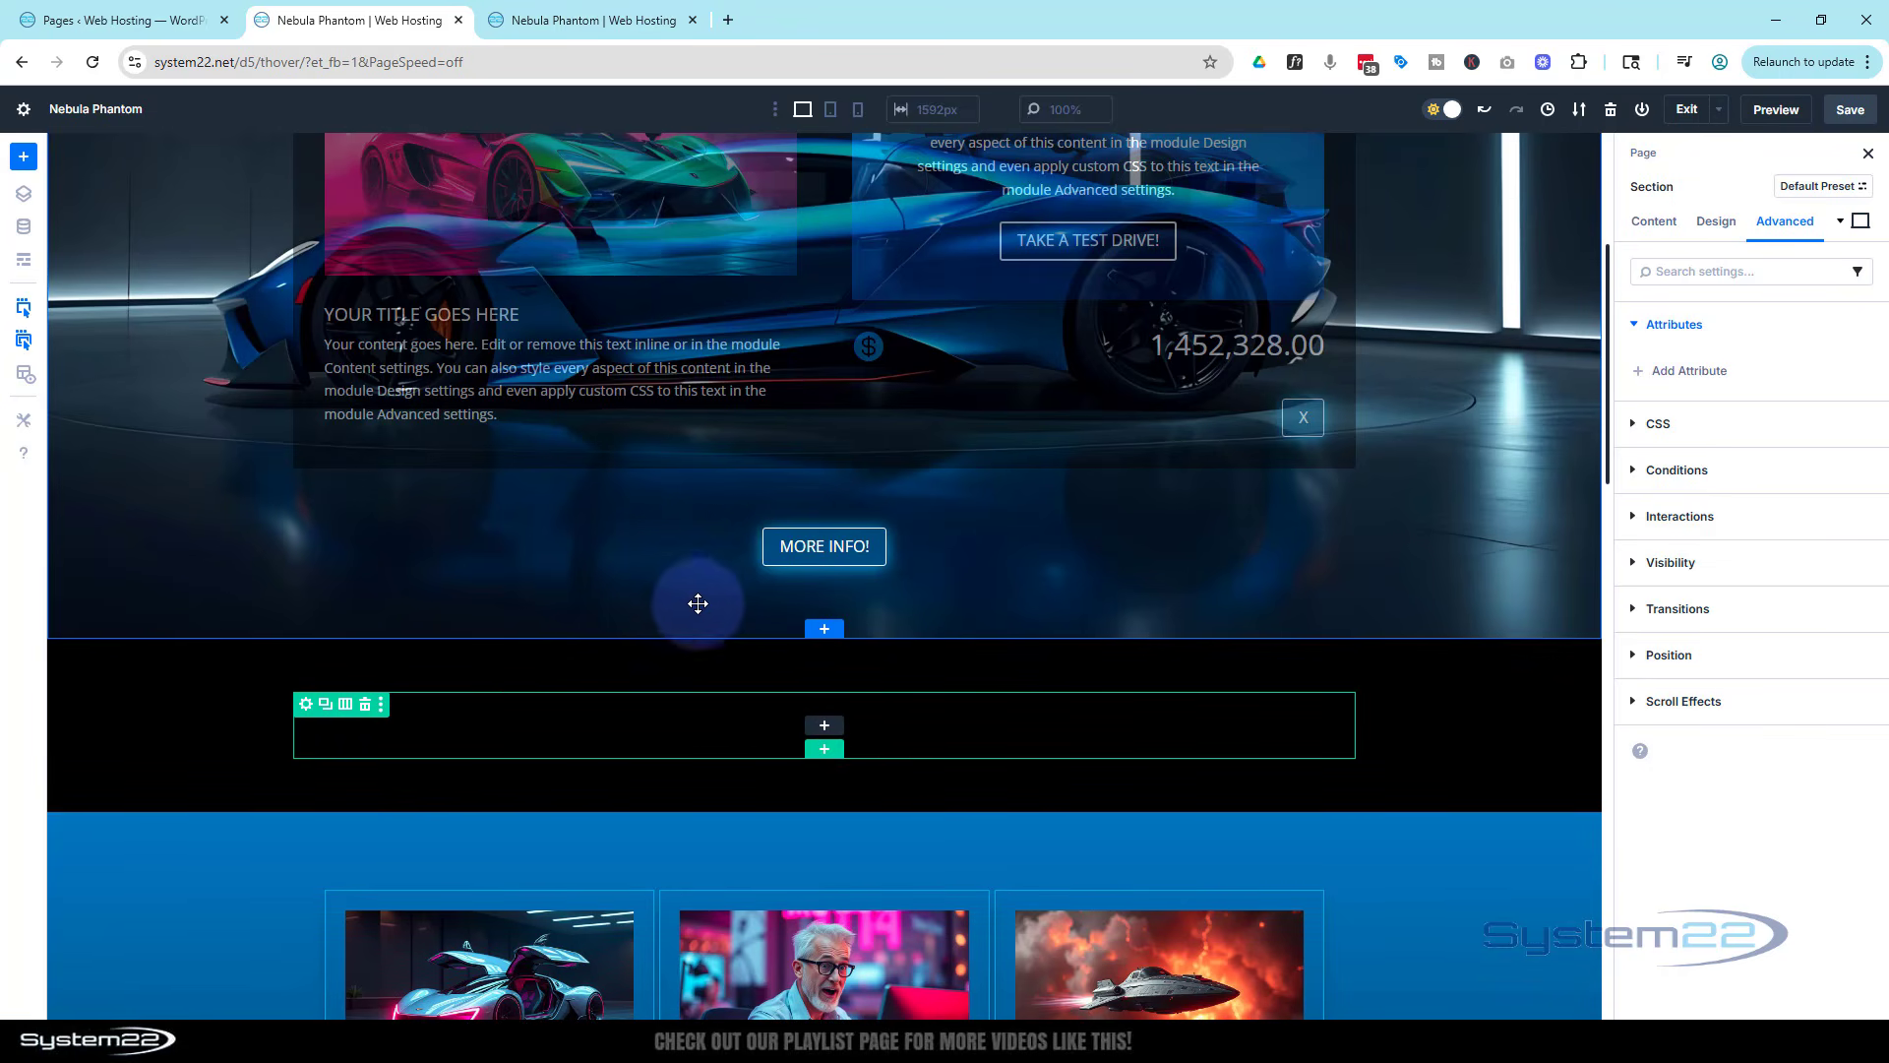
pyautogui.click(824, 728)
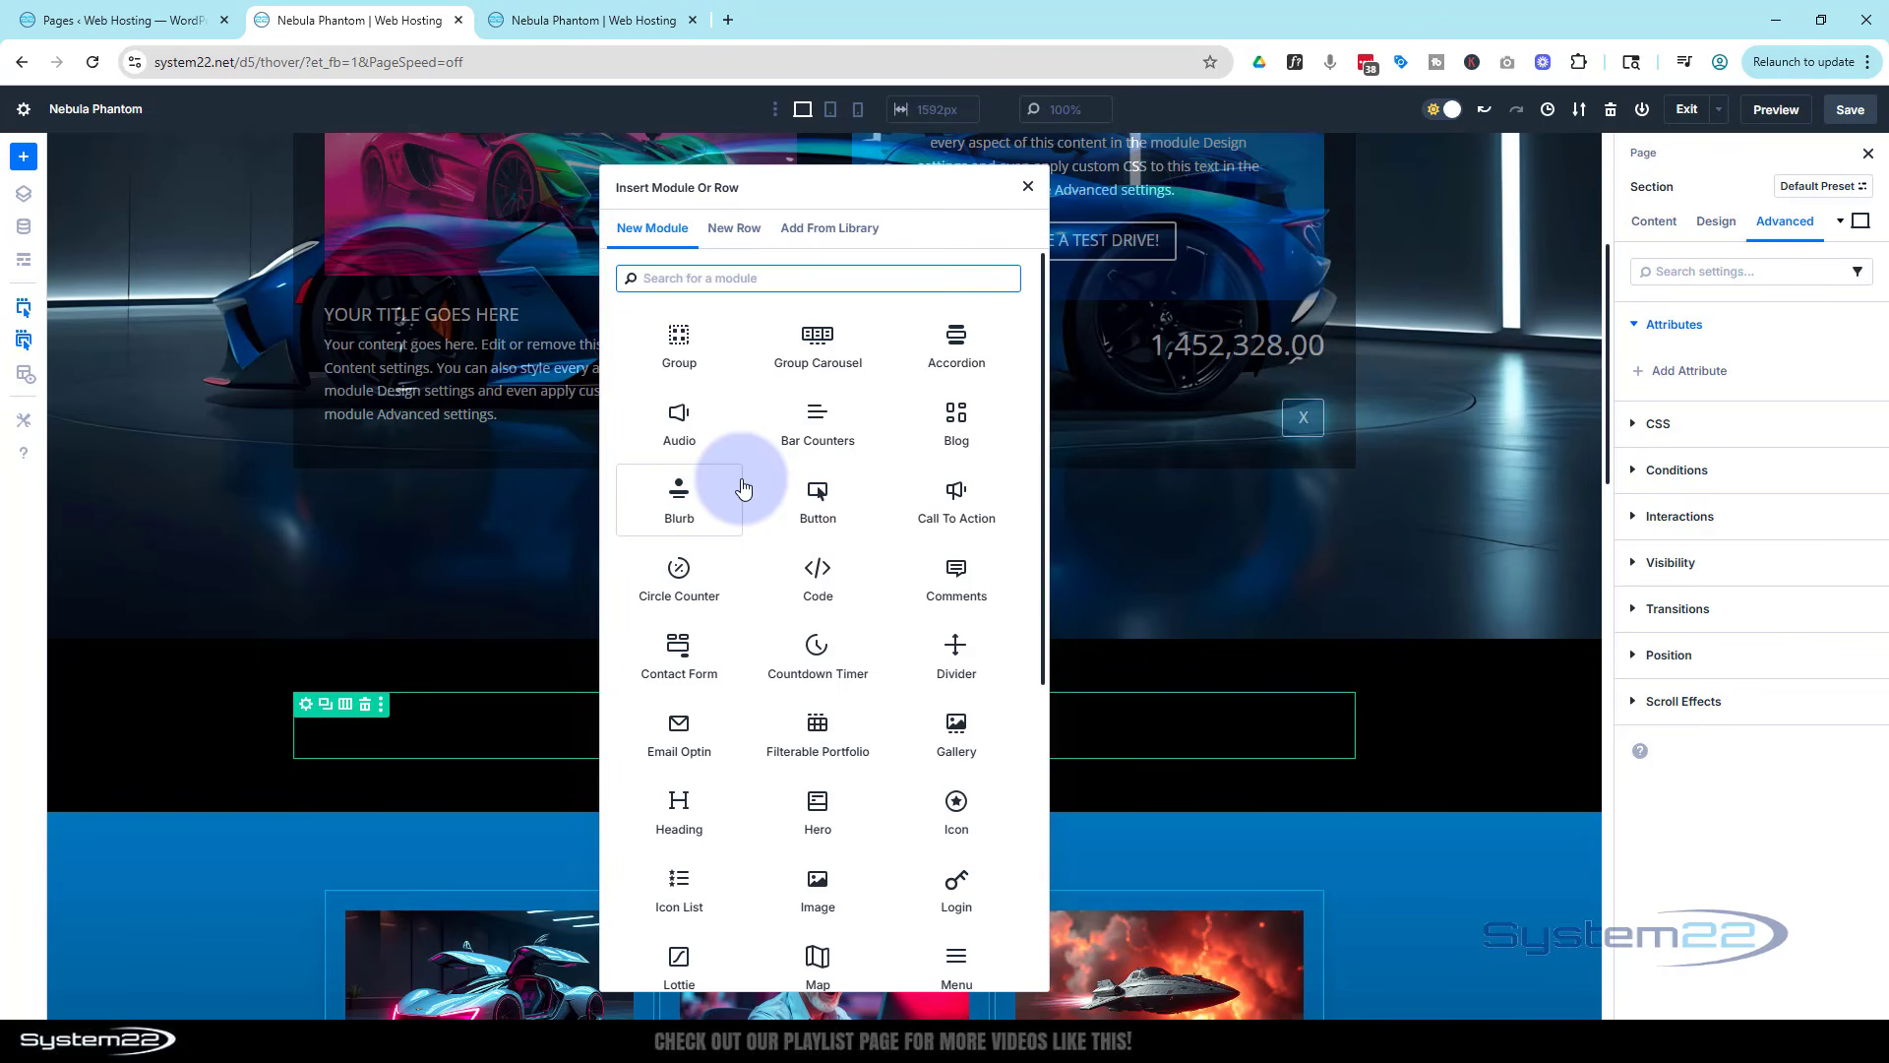
pyautogui.click(809, 503)
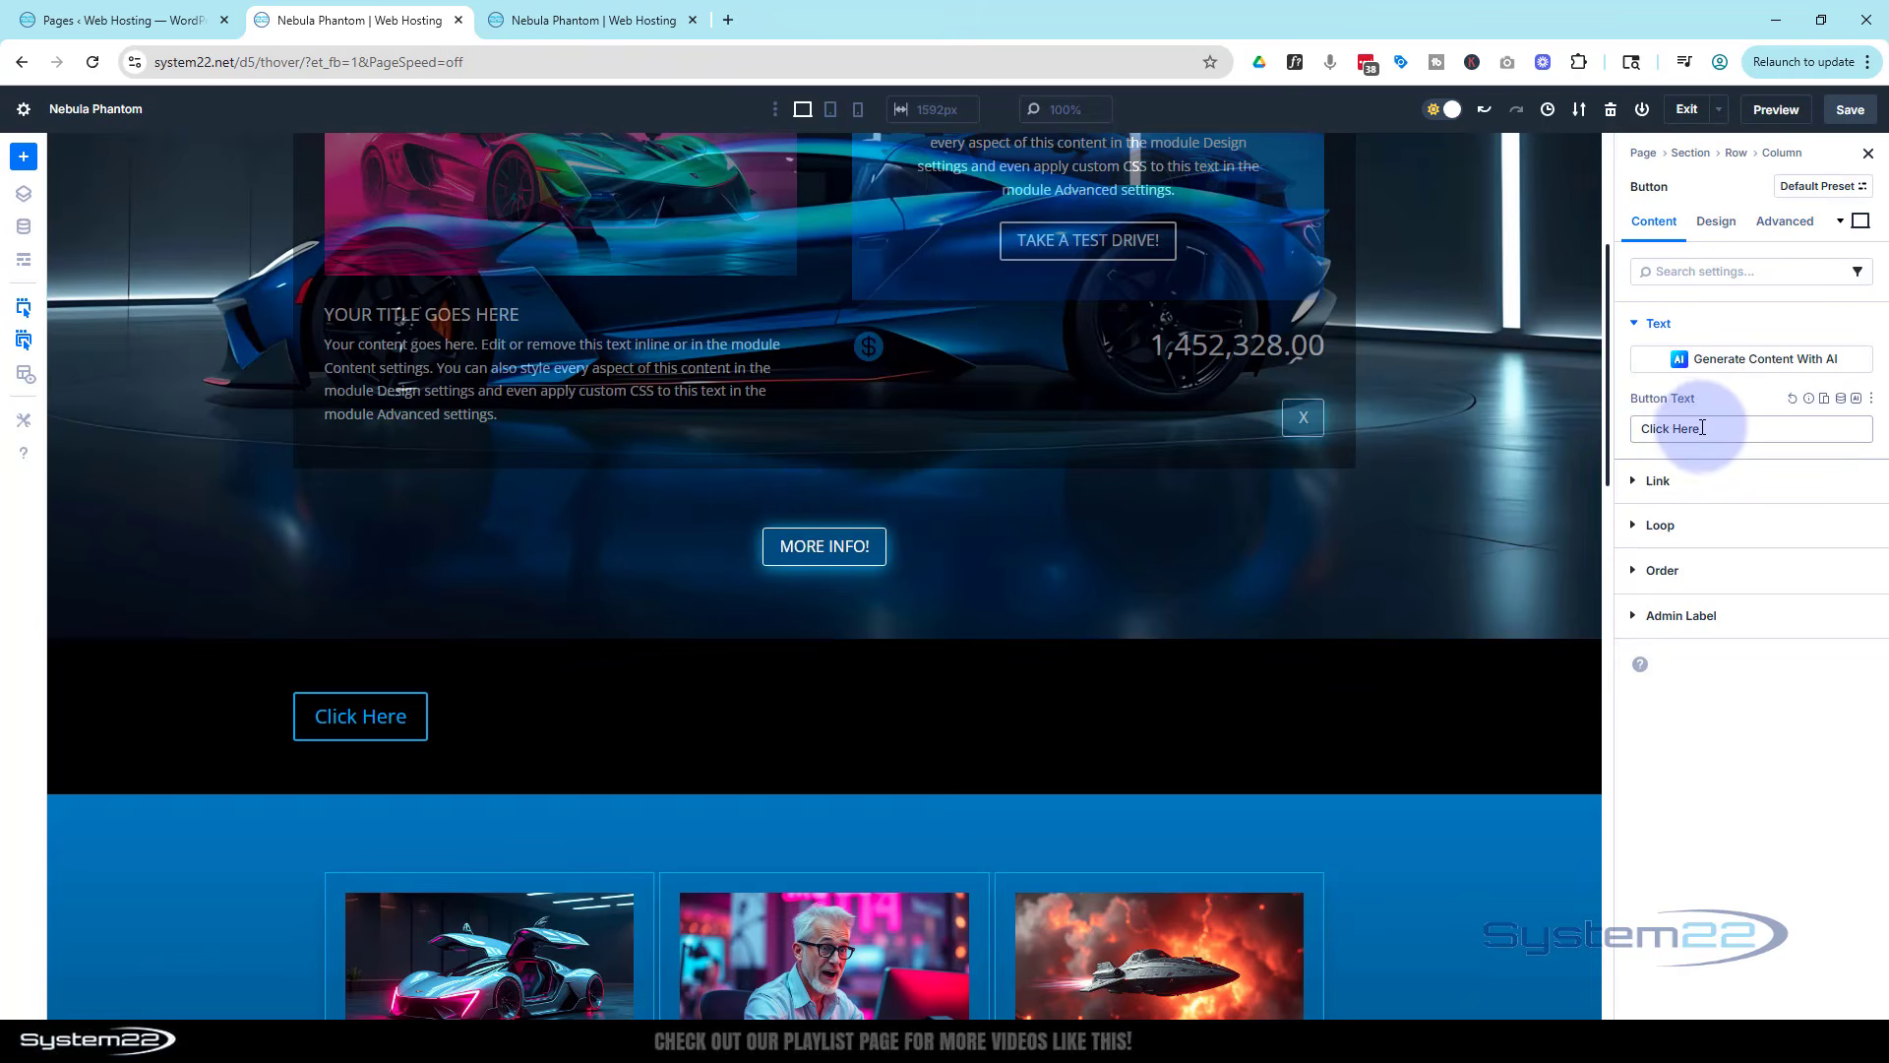
pyautogui.moveTo(1700, 428); pyautogui.dragTo(1627, 437)
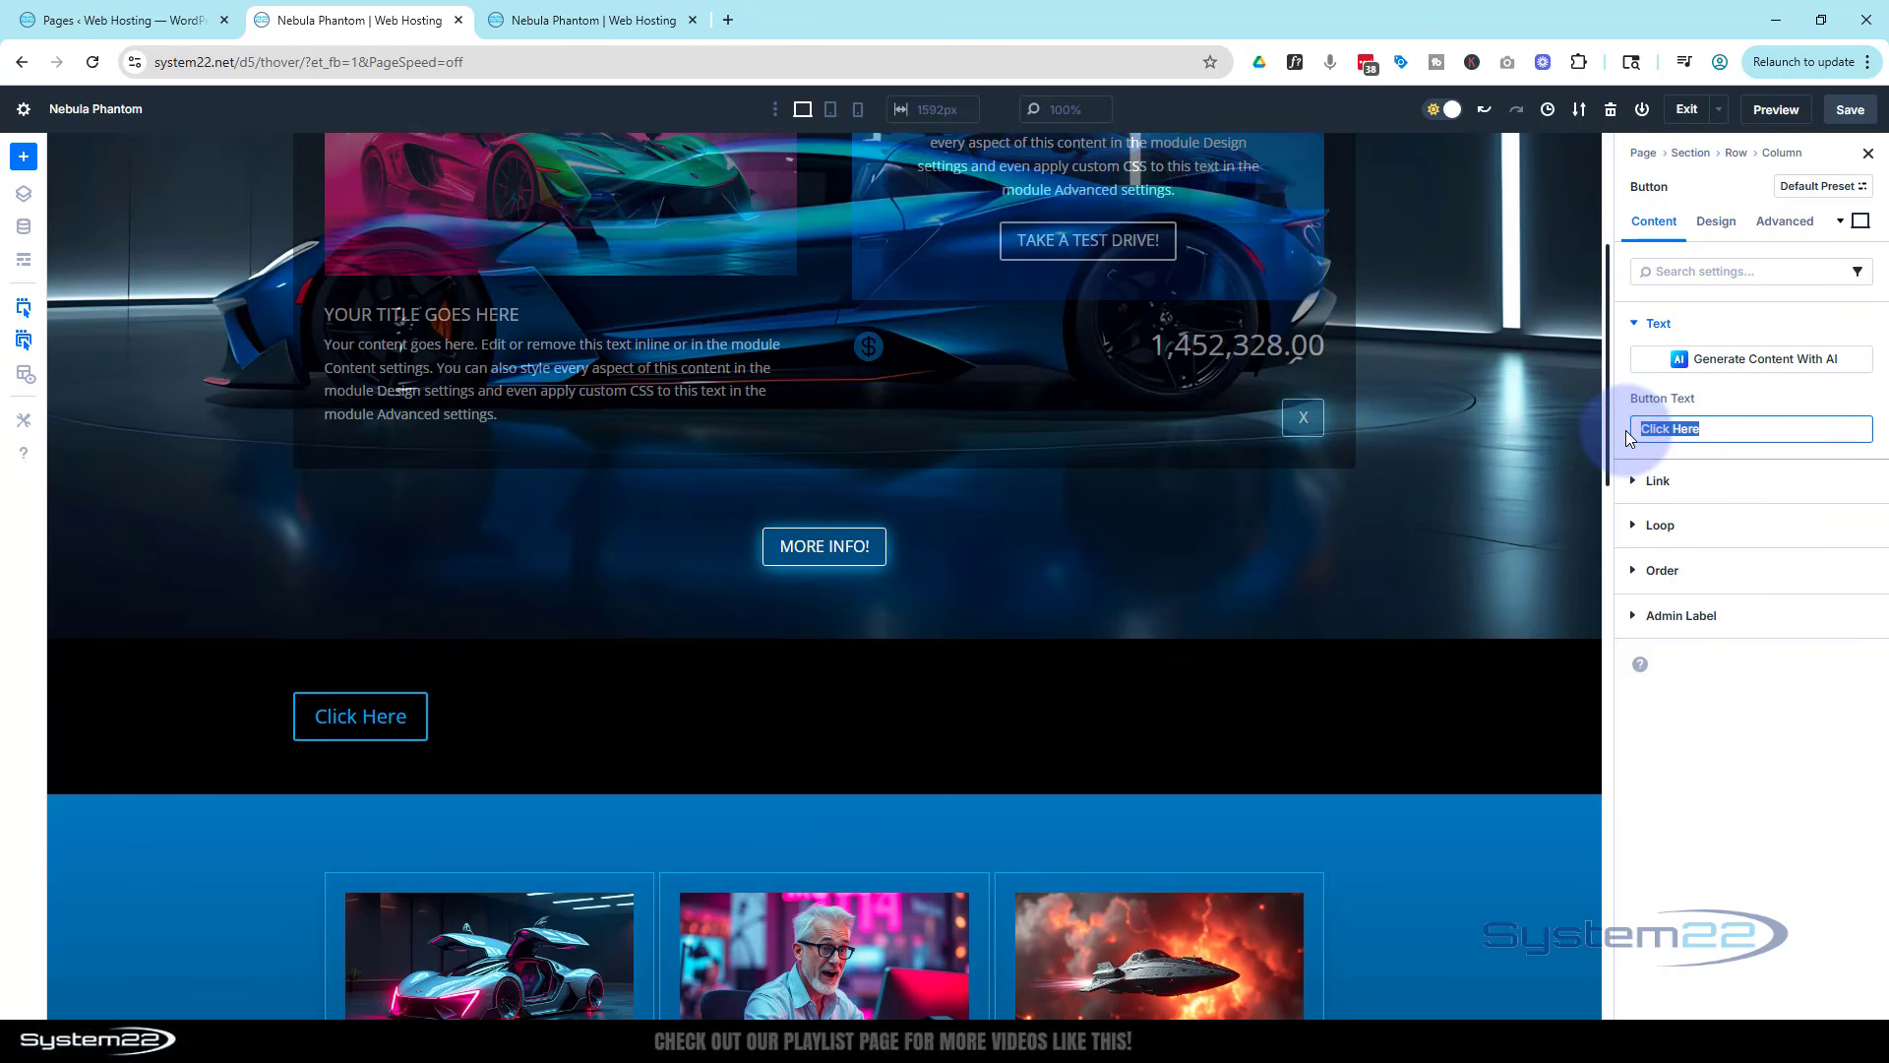
pyautogui.write('contact')
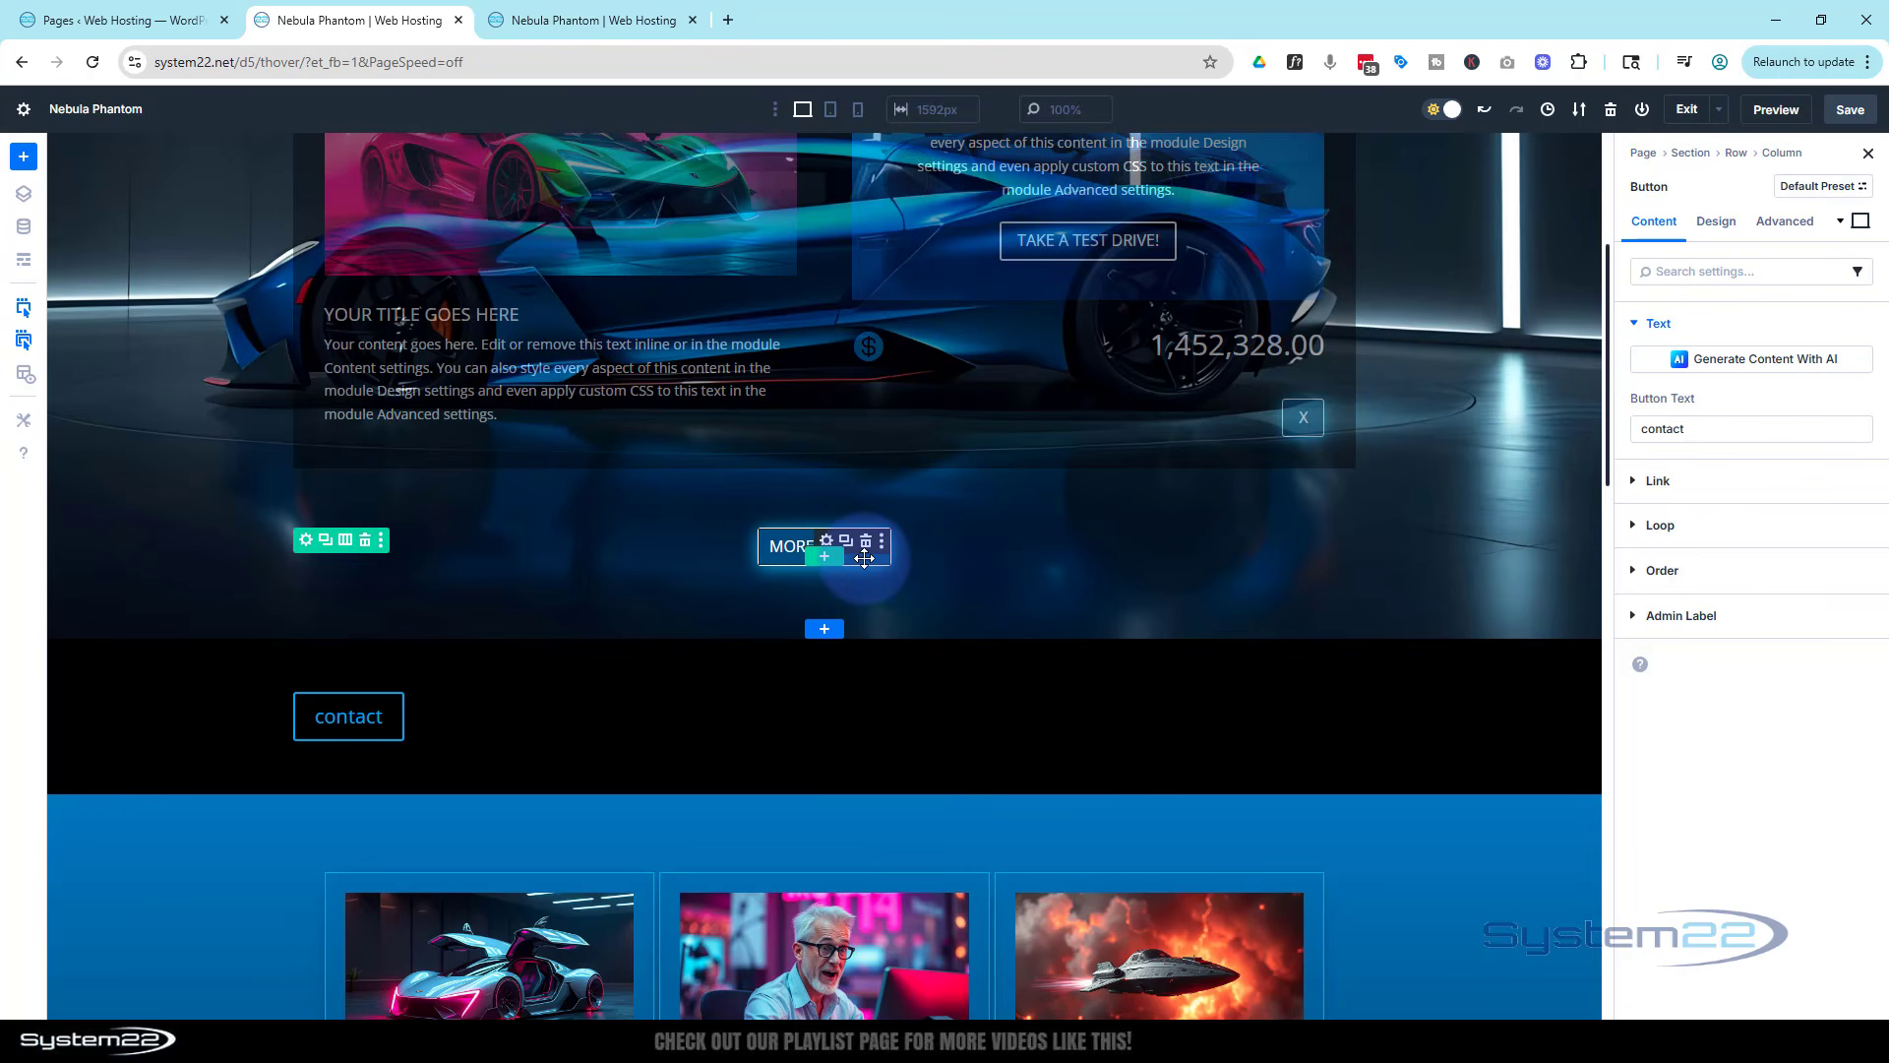
# Copy the "More Info!" button's attributes and paste only the button design attributes onto the new contact button.
pyautogui.rightClick(864, 558)
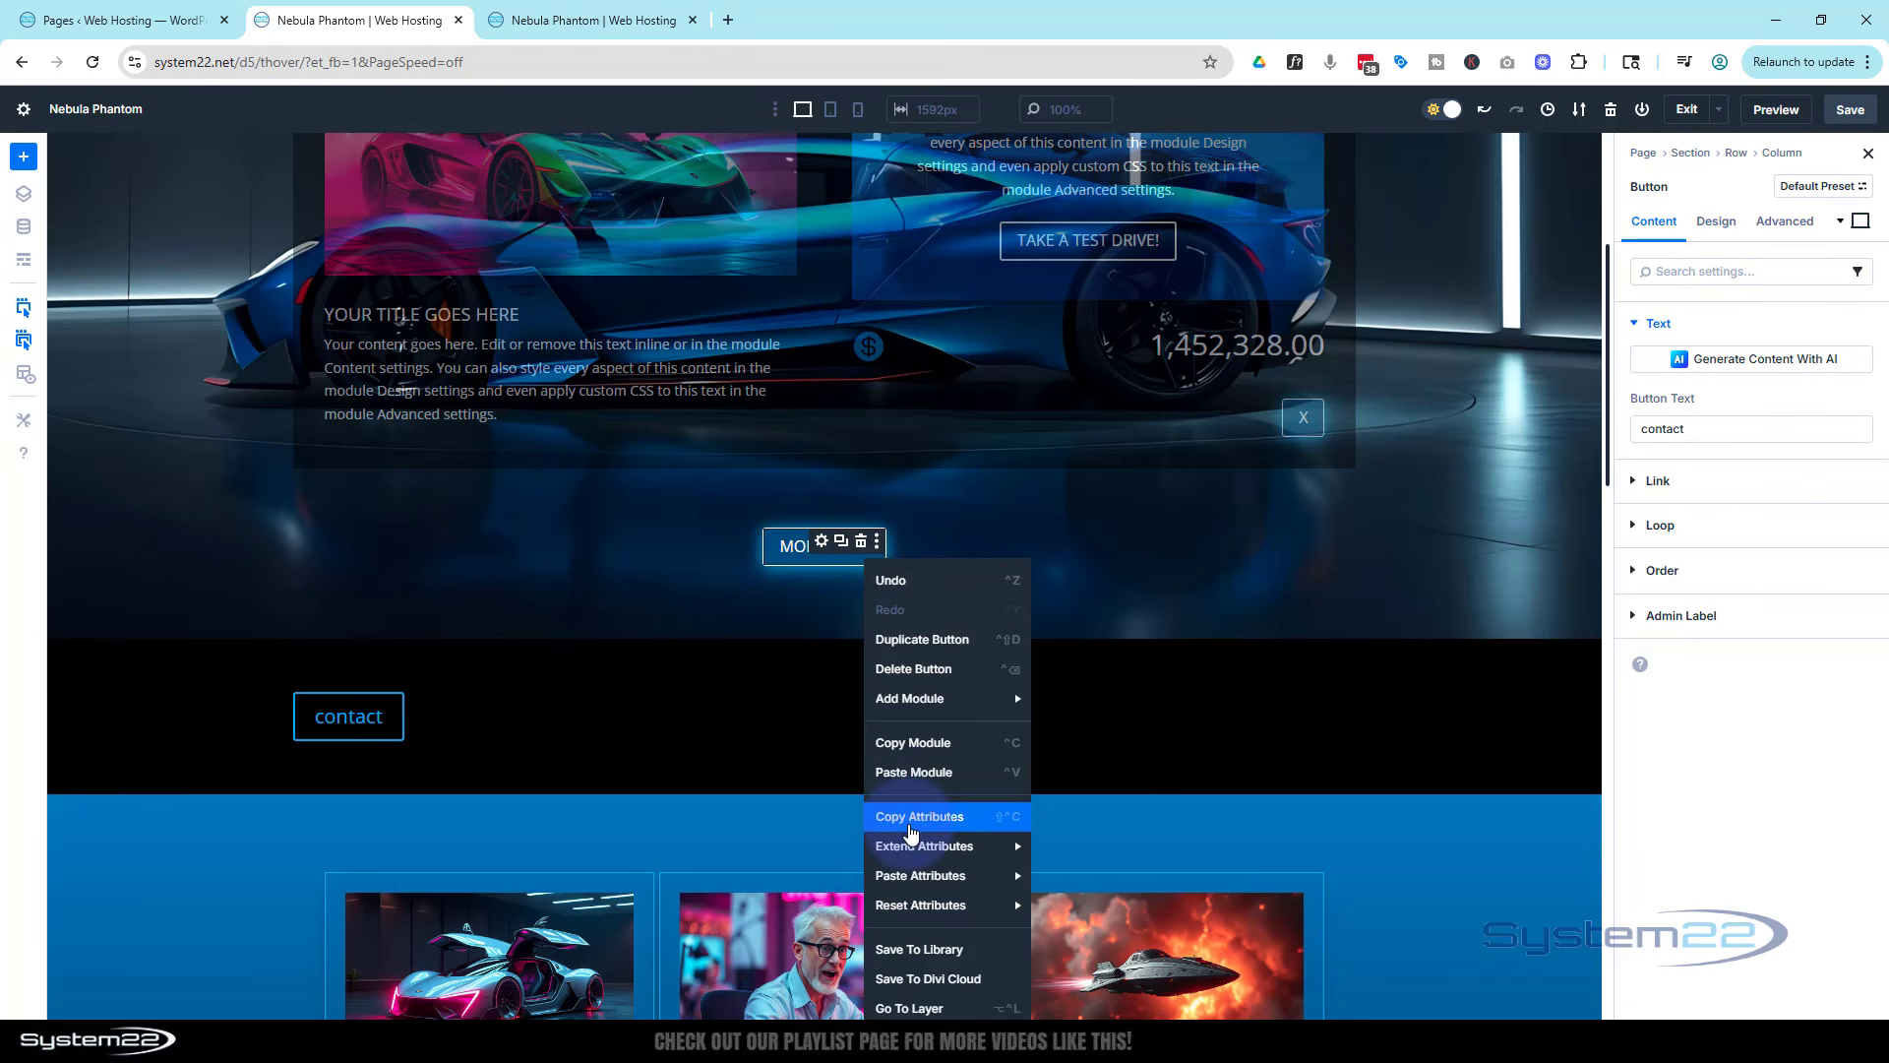
pyautogui.click(911, 816)
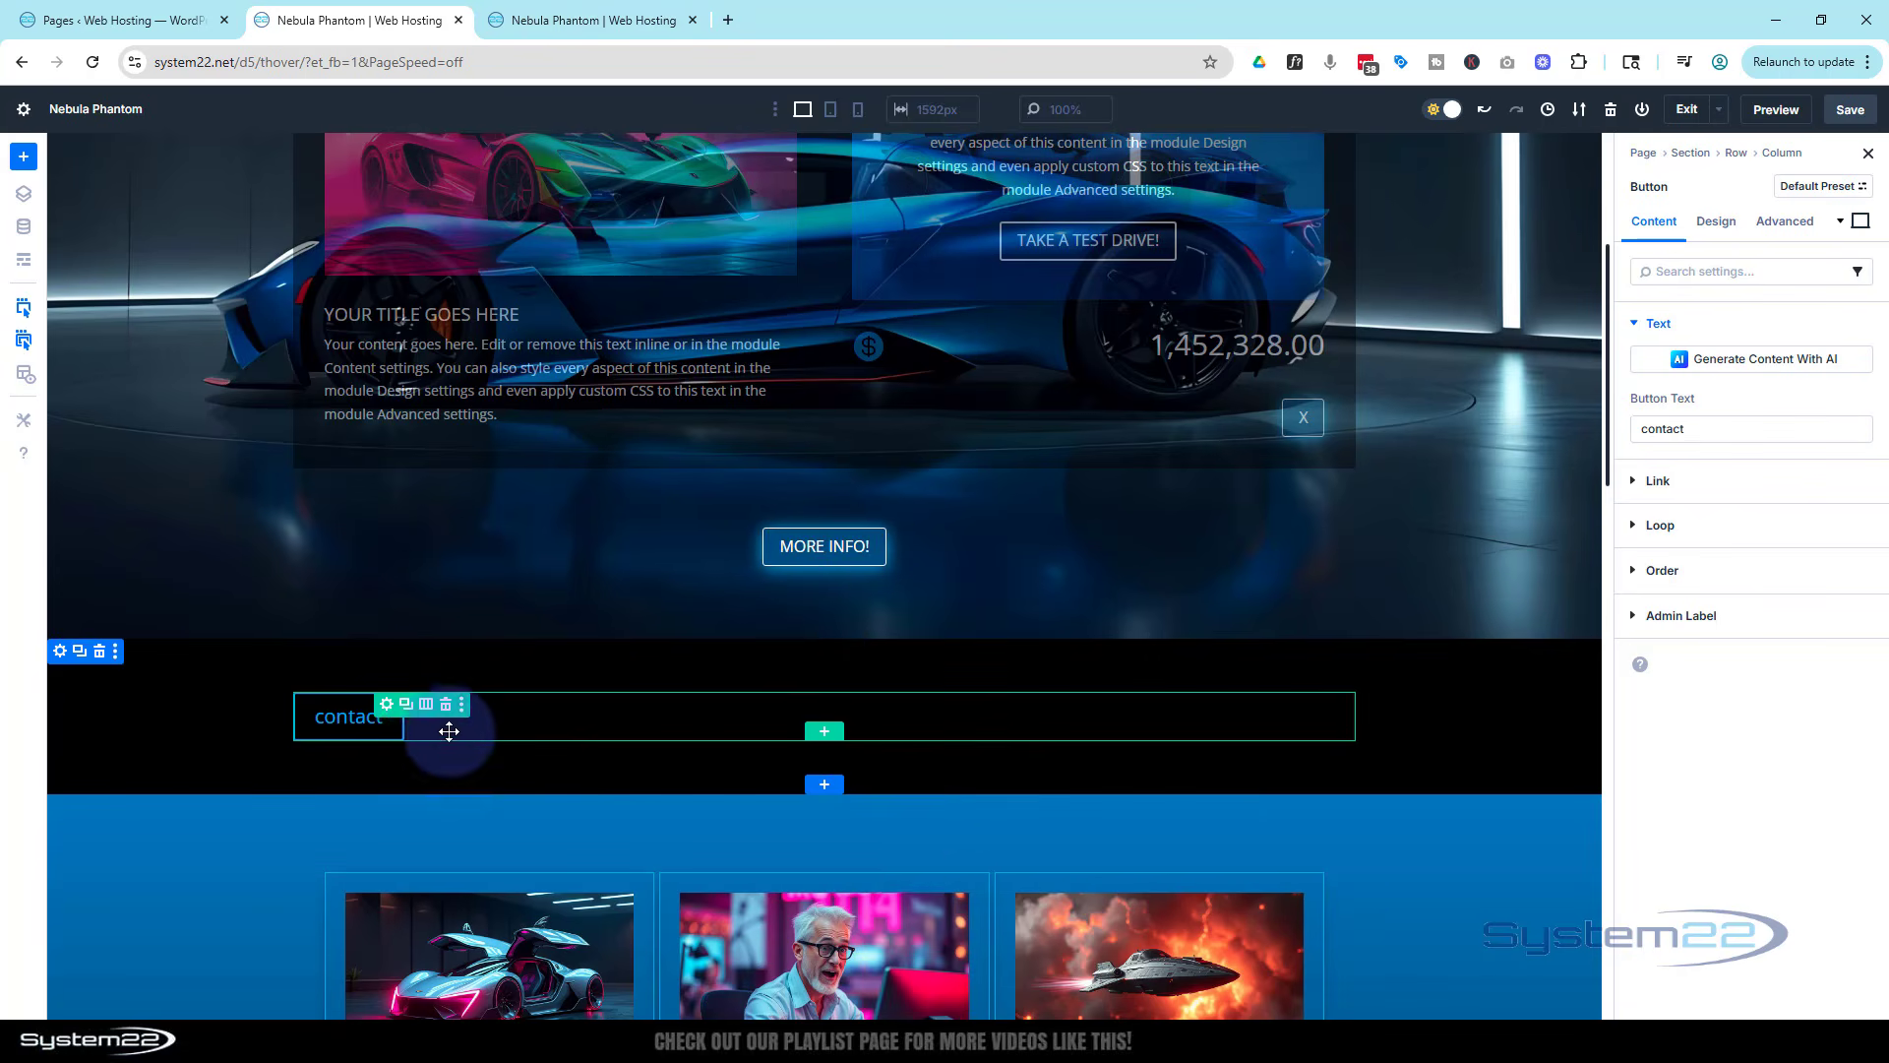
pyautogui.rightClick(396, 730)
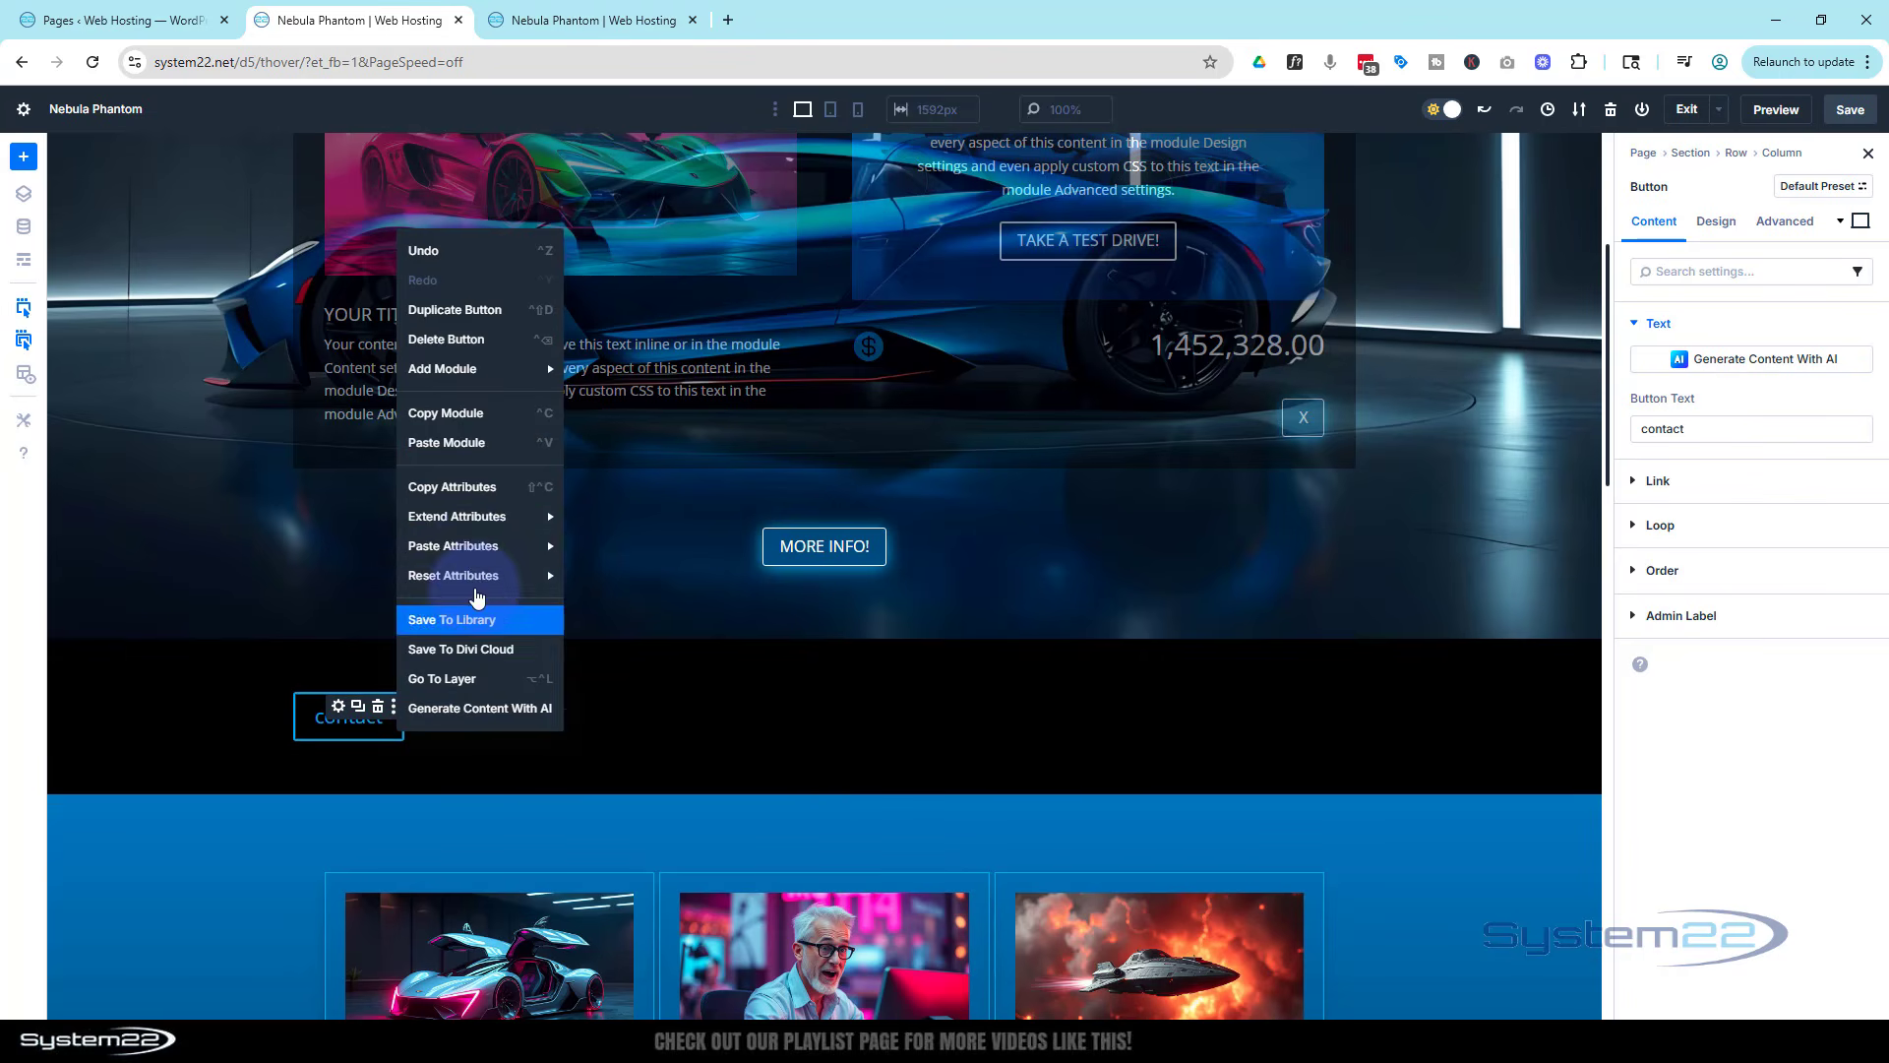
pyautogui.moveTo(472, 545)
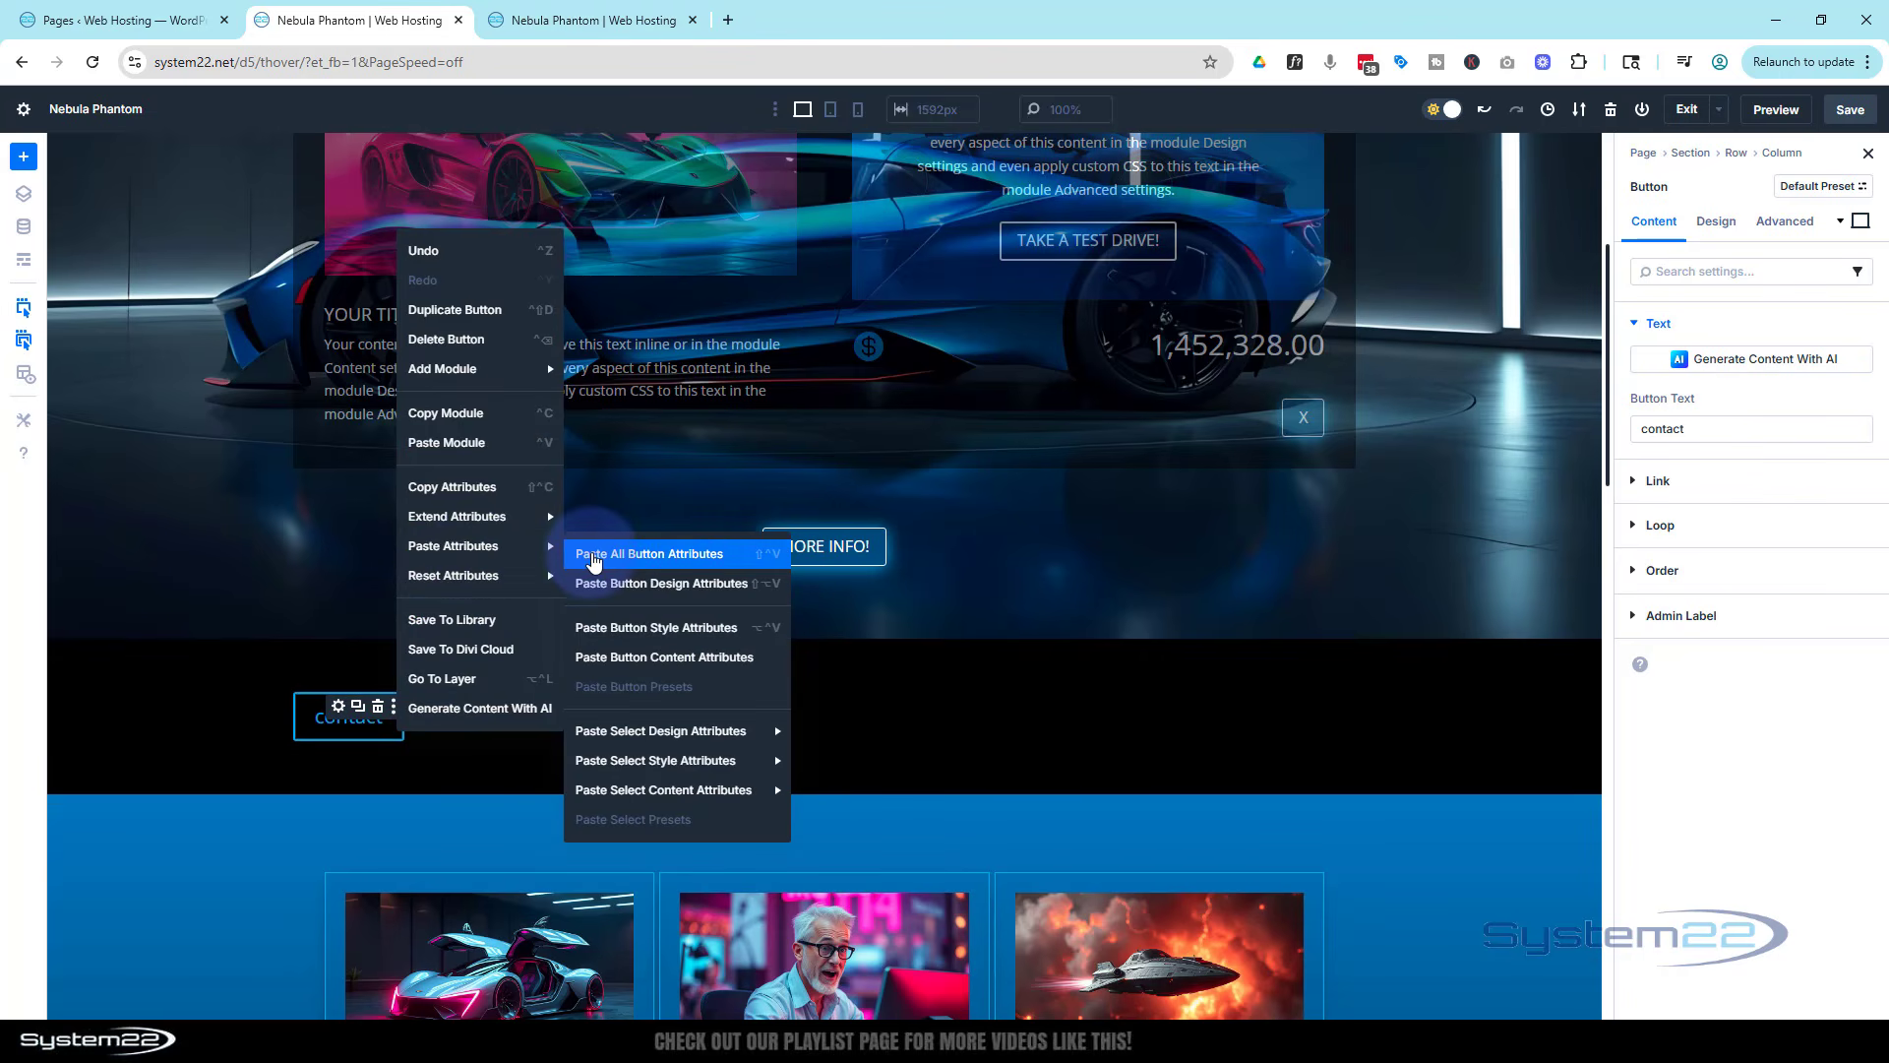
pyautogui.click(650, 589)
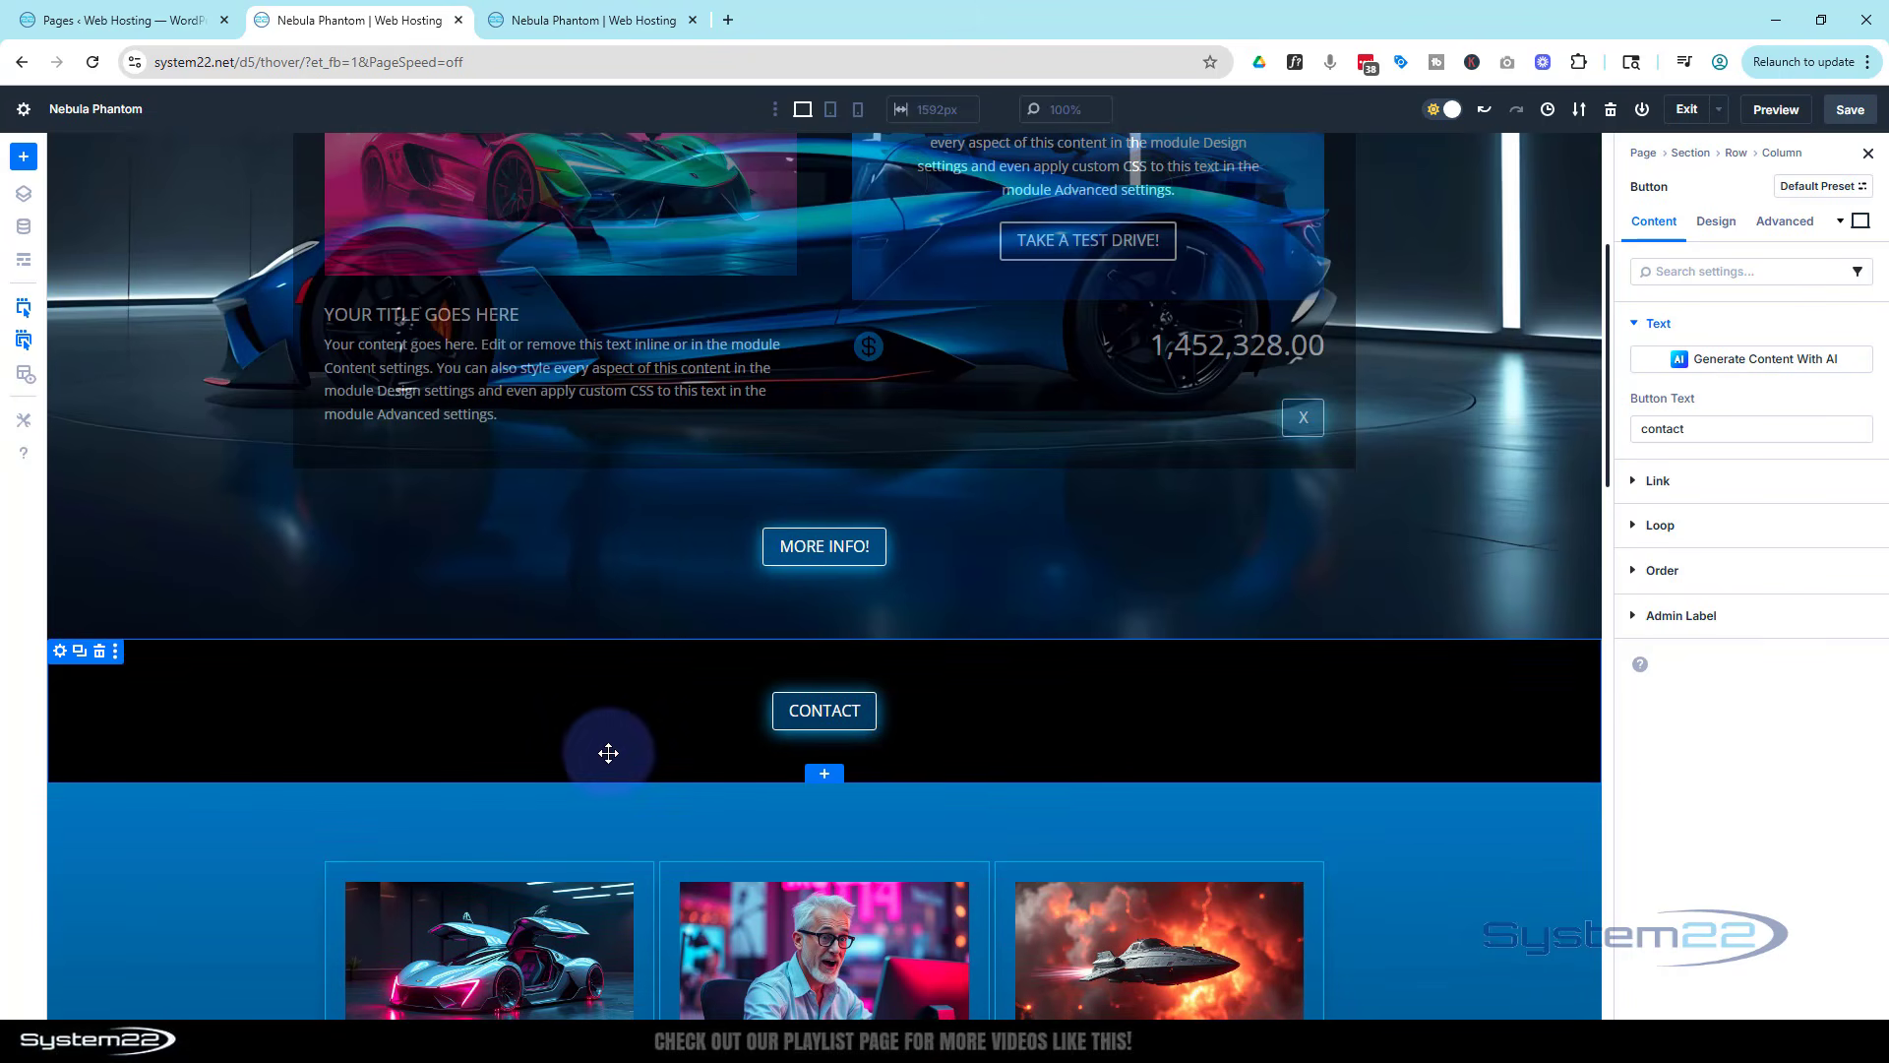
# Add a custom attribute to the "Reach Out Today" section and give it the admin label "CSS ID".
pyautogui.scroll(-15, 609, 741)
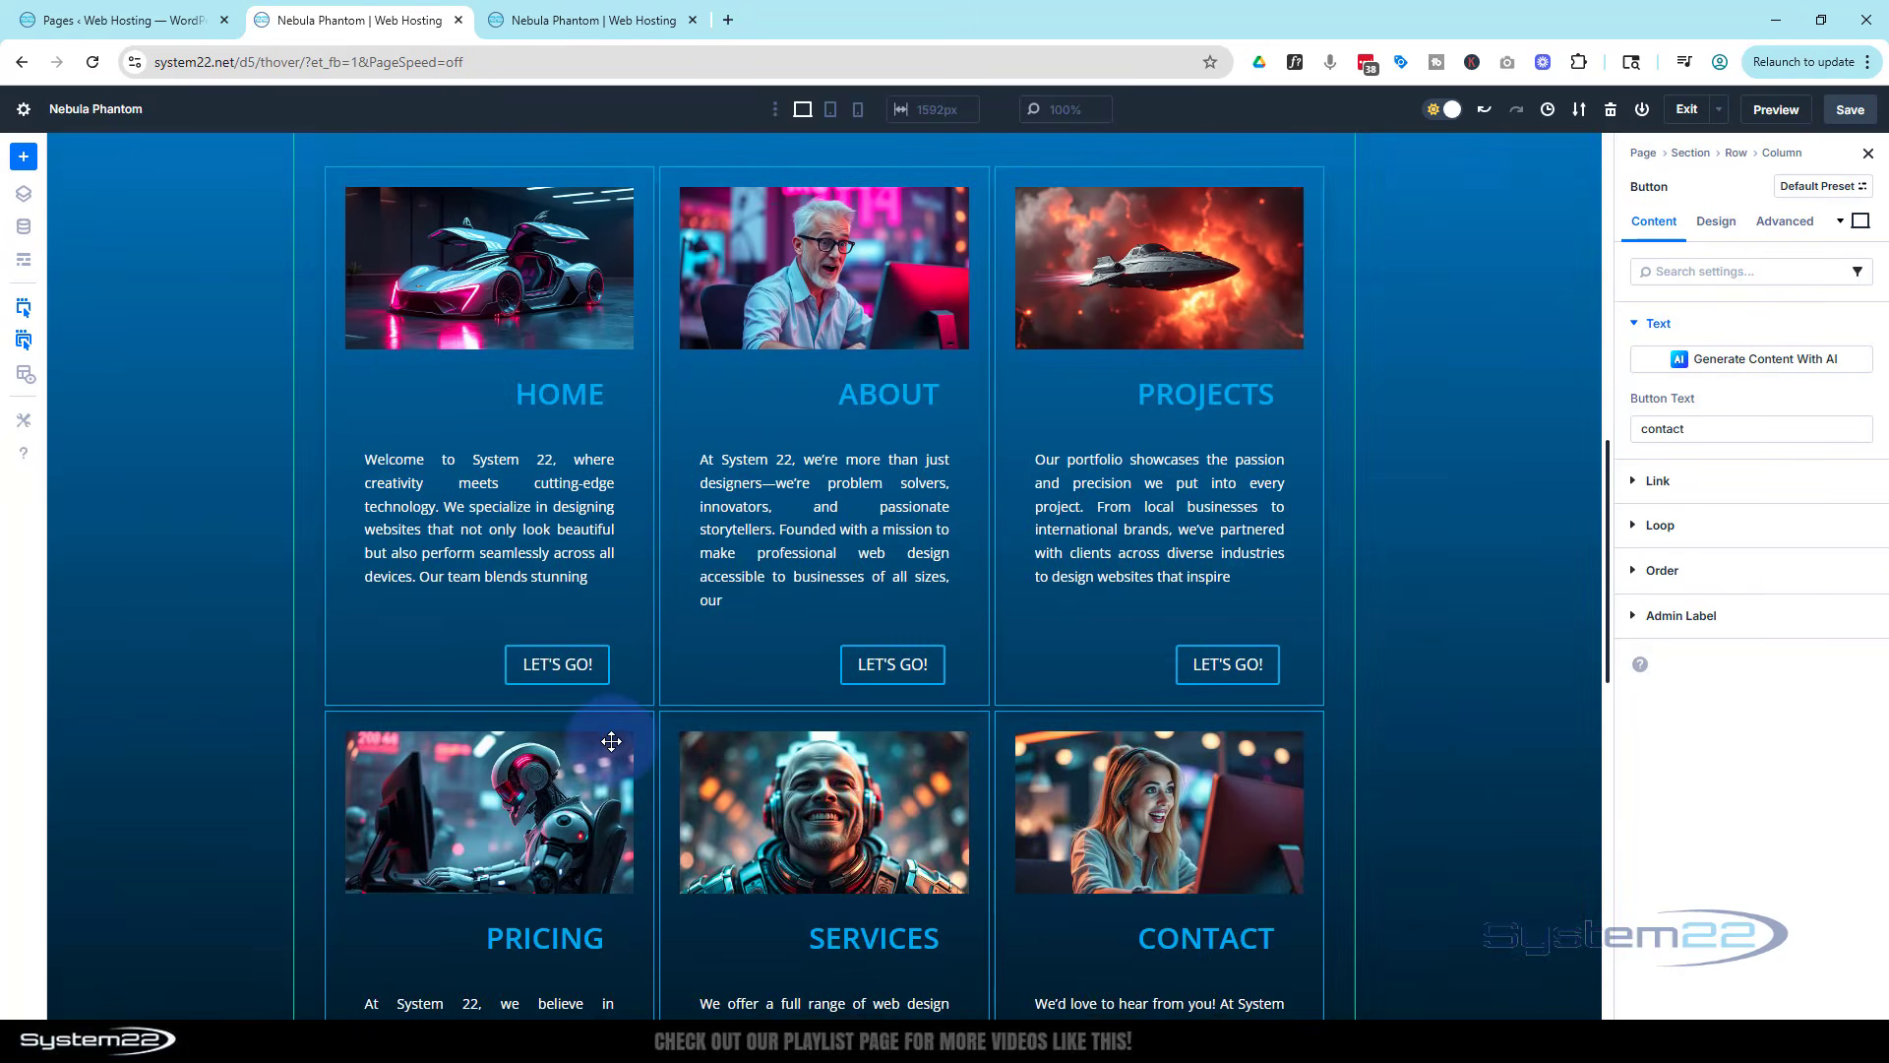
pyautogui.scroll(-3, 611, 741)
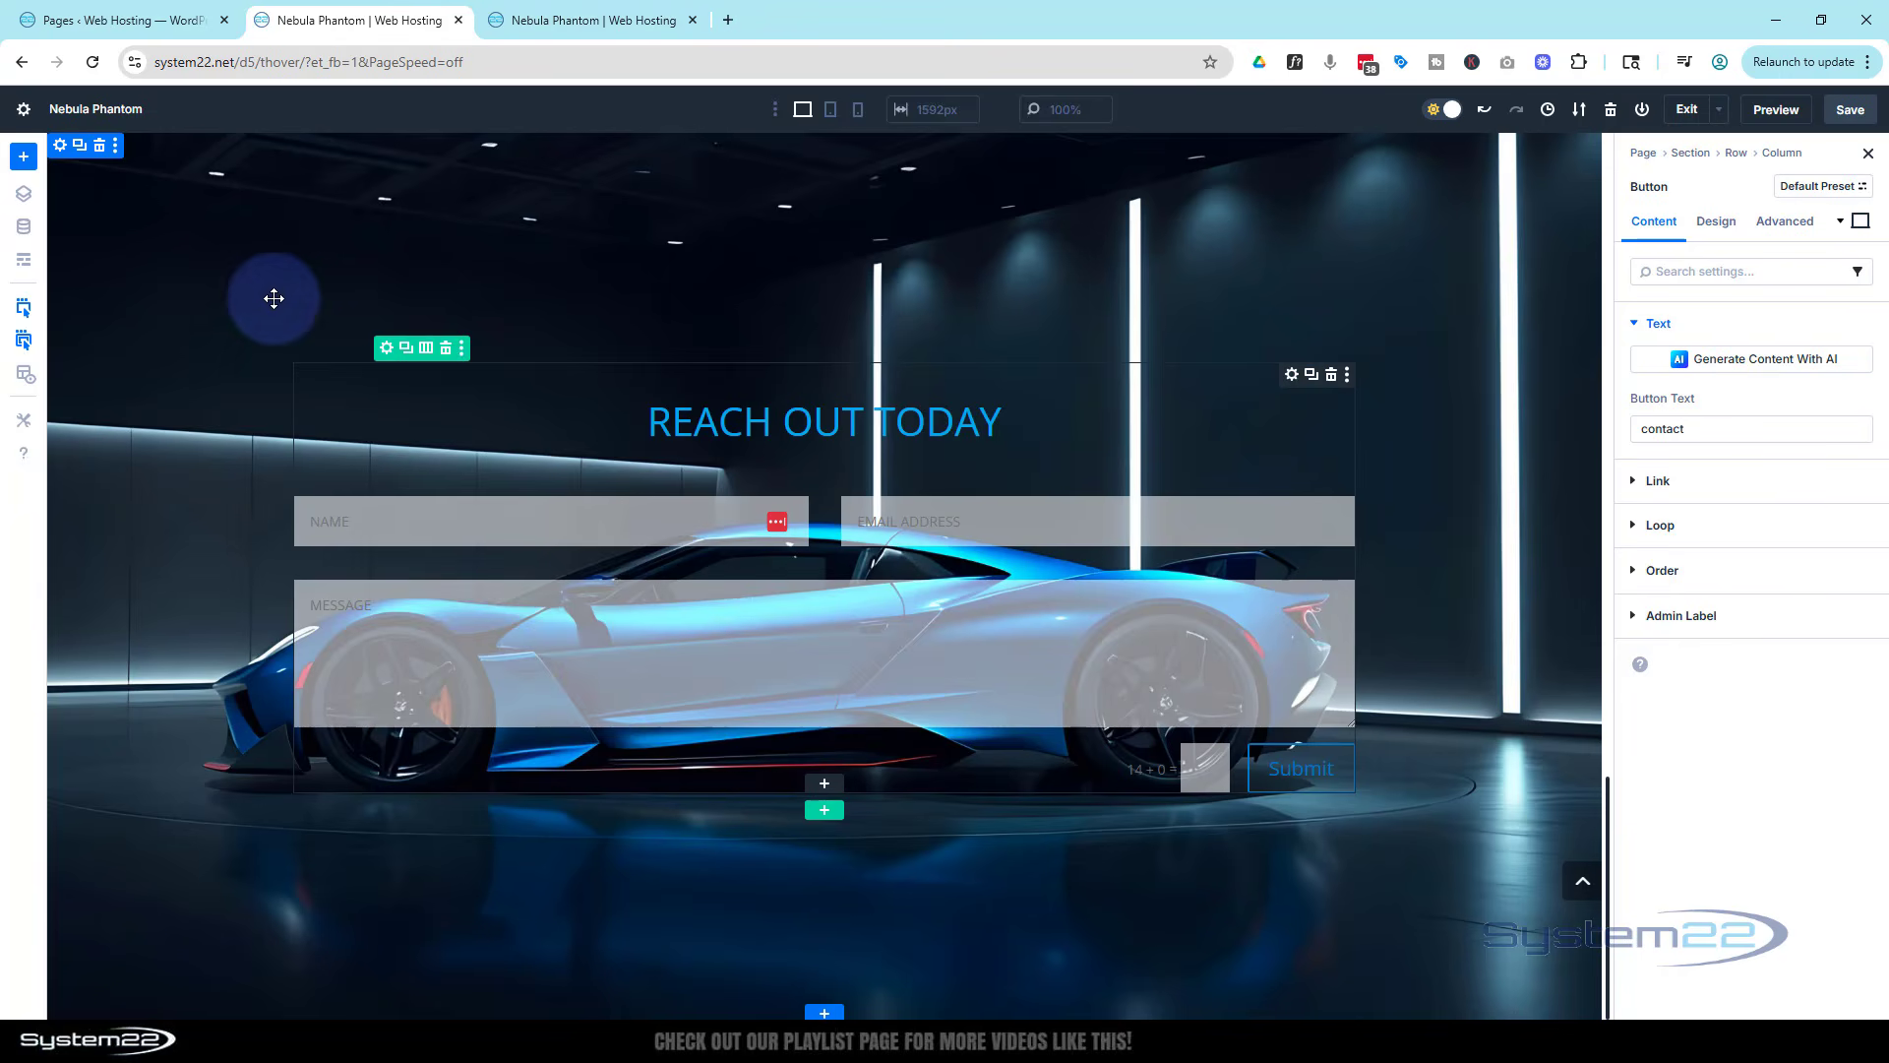
pyautogui.click(131, 221)
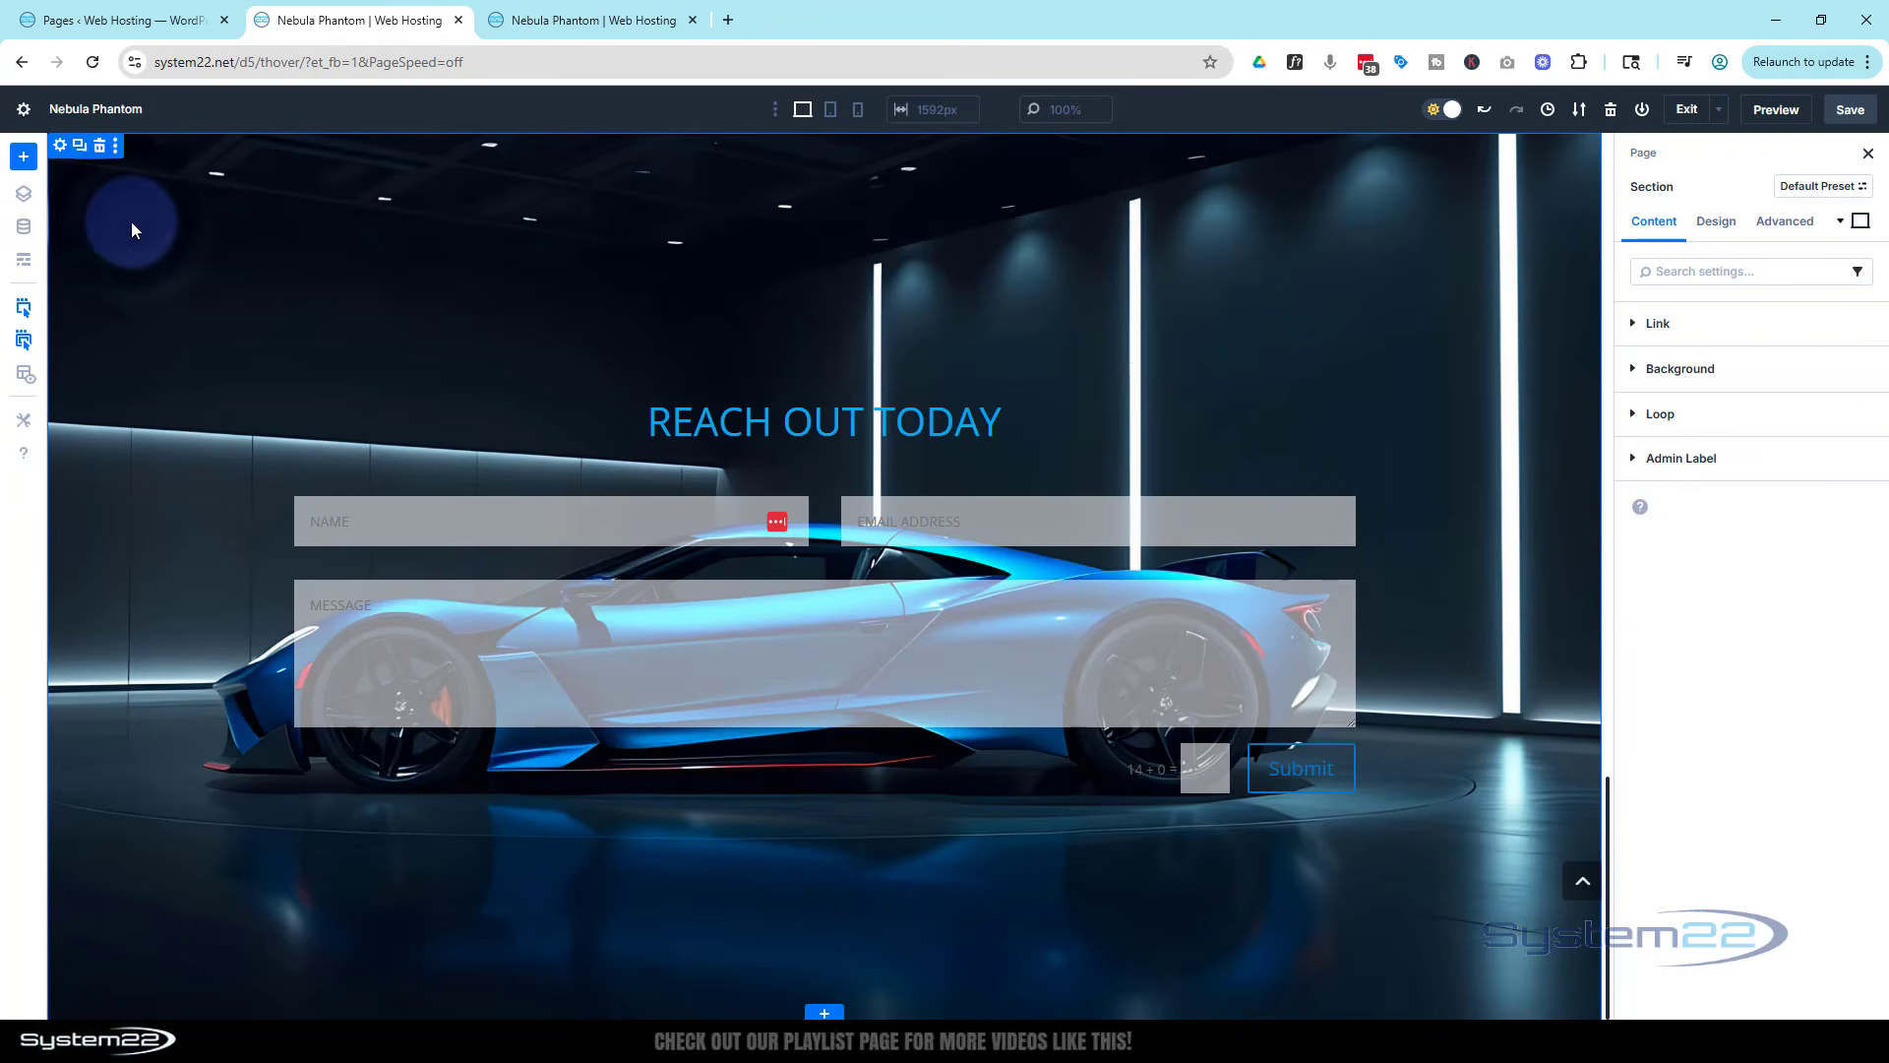
pyautogui.click(1771, 220)
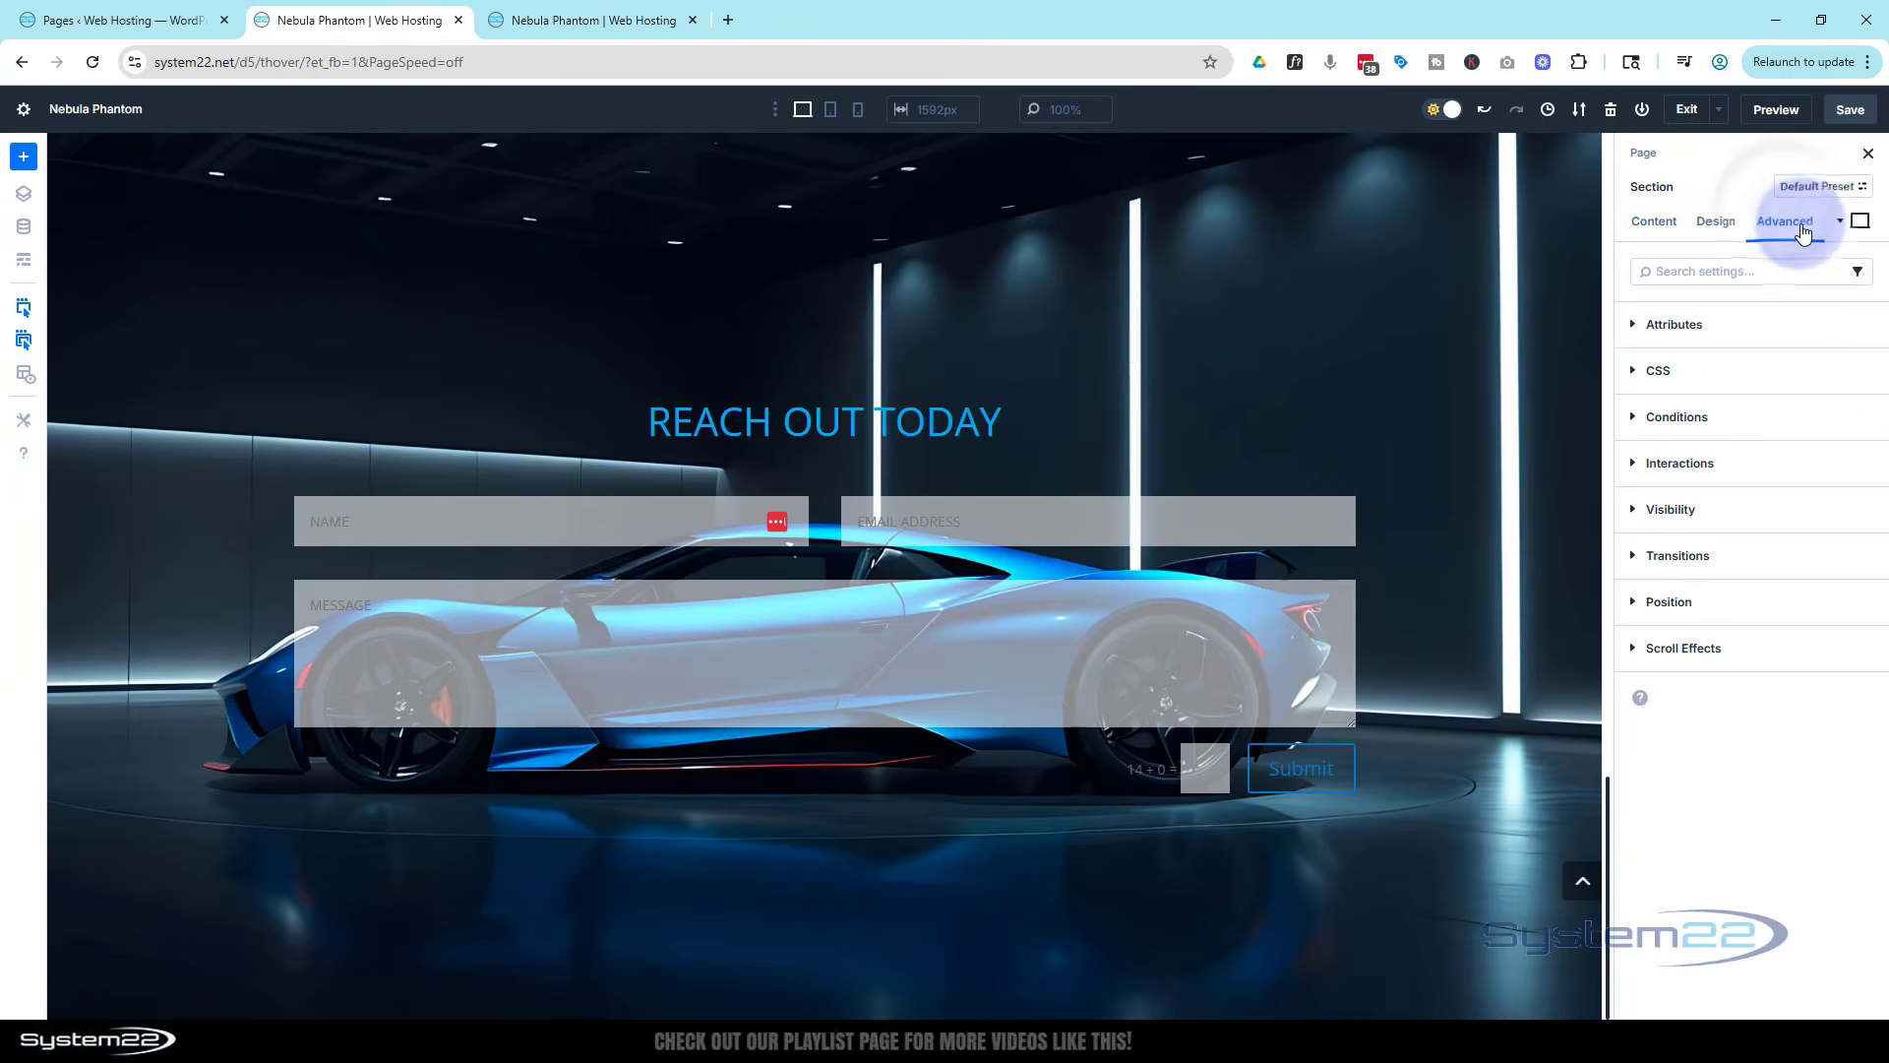
pyautogui.click(1633, 327)
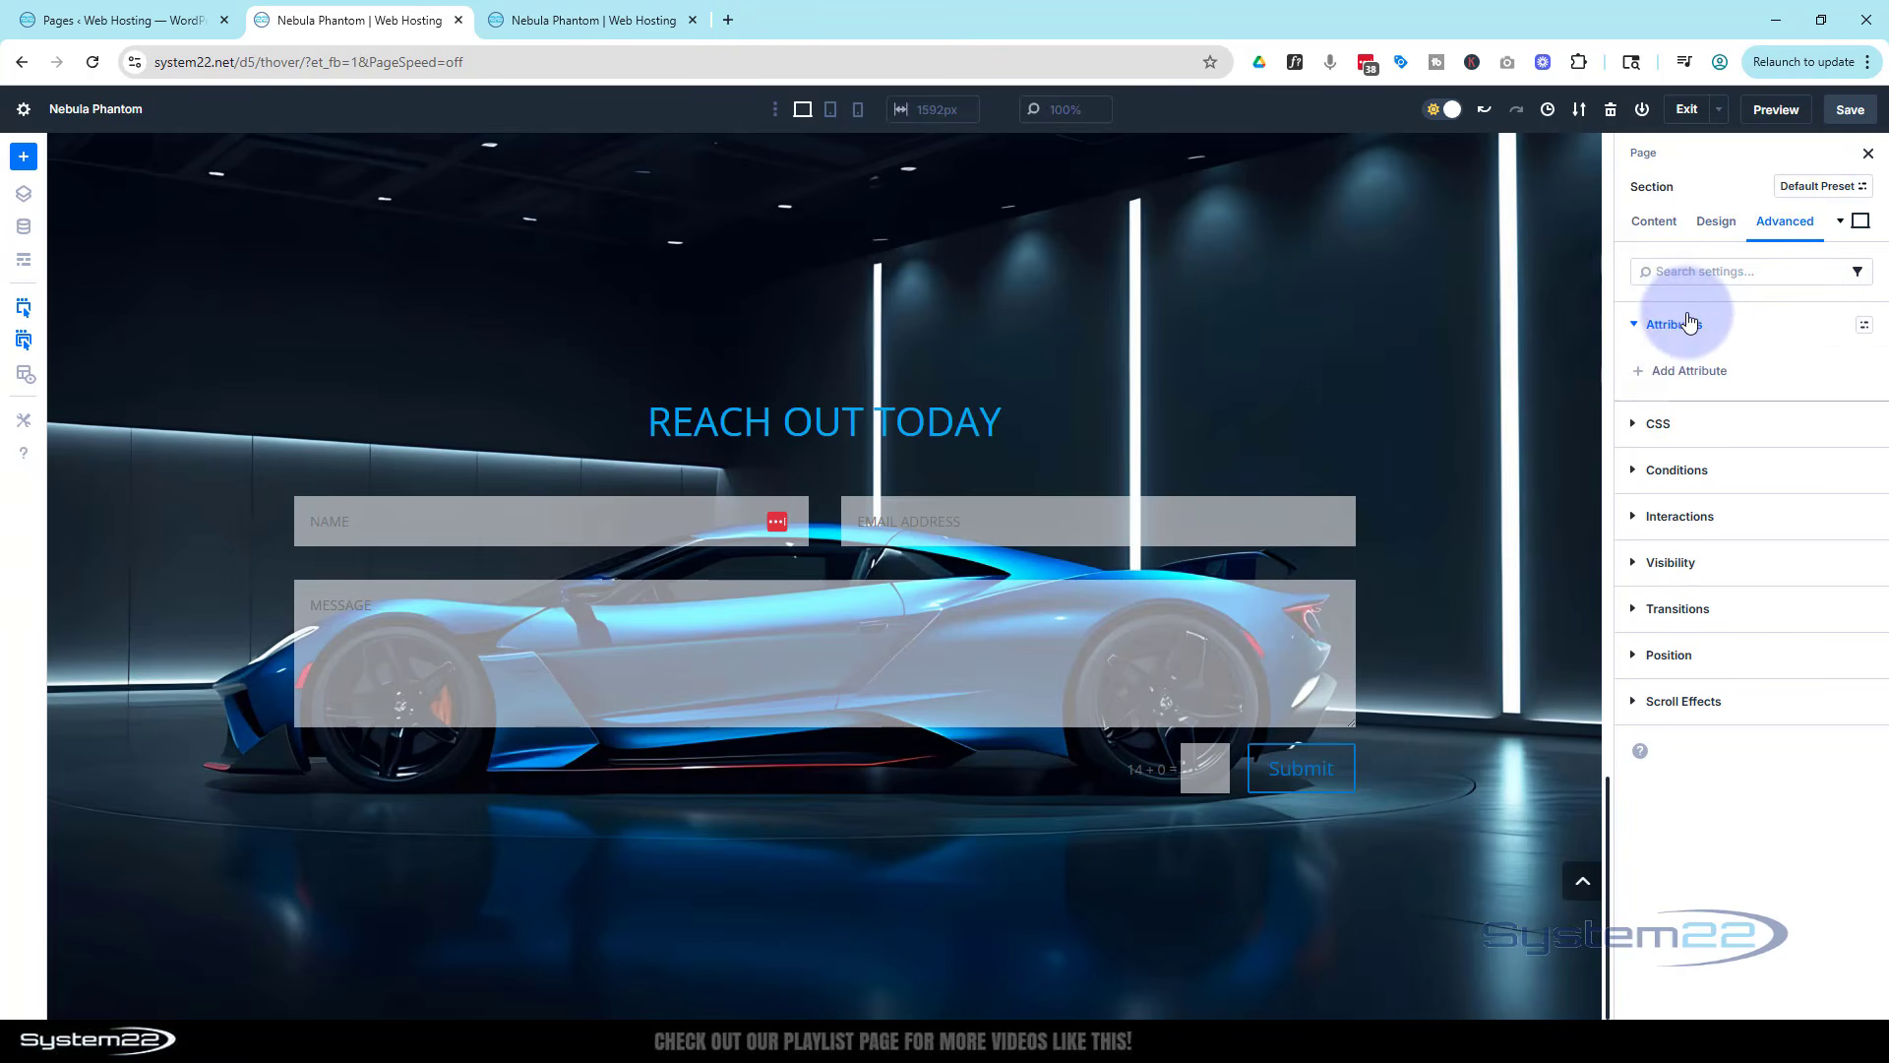
pyautogui.click(1717, 380)
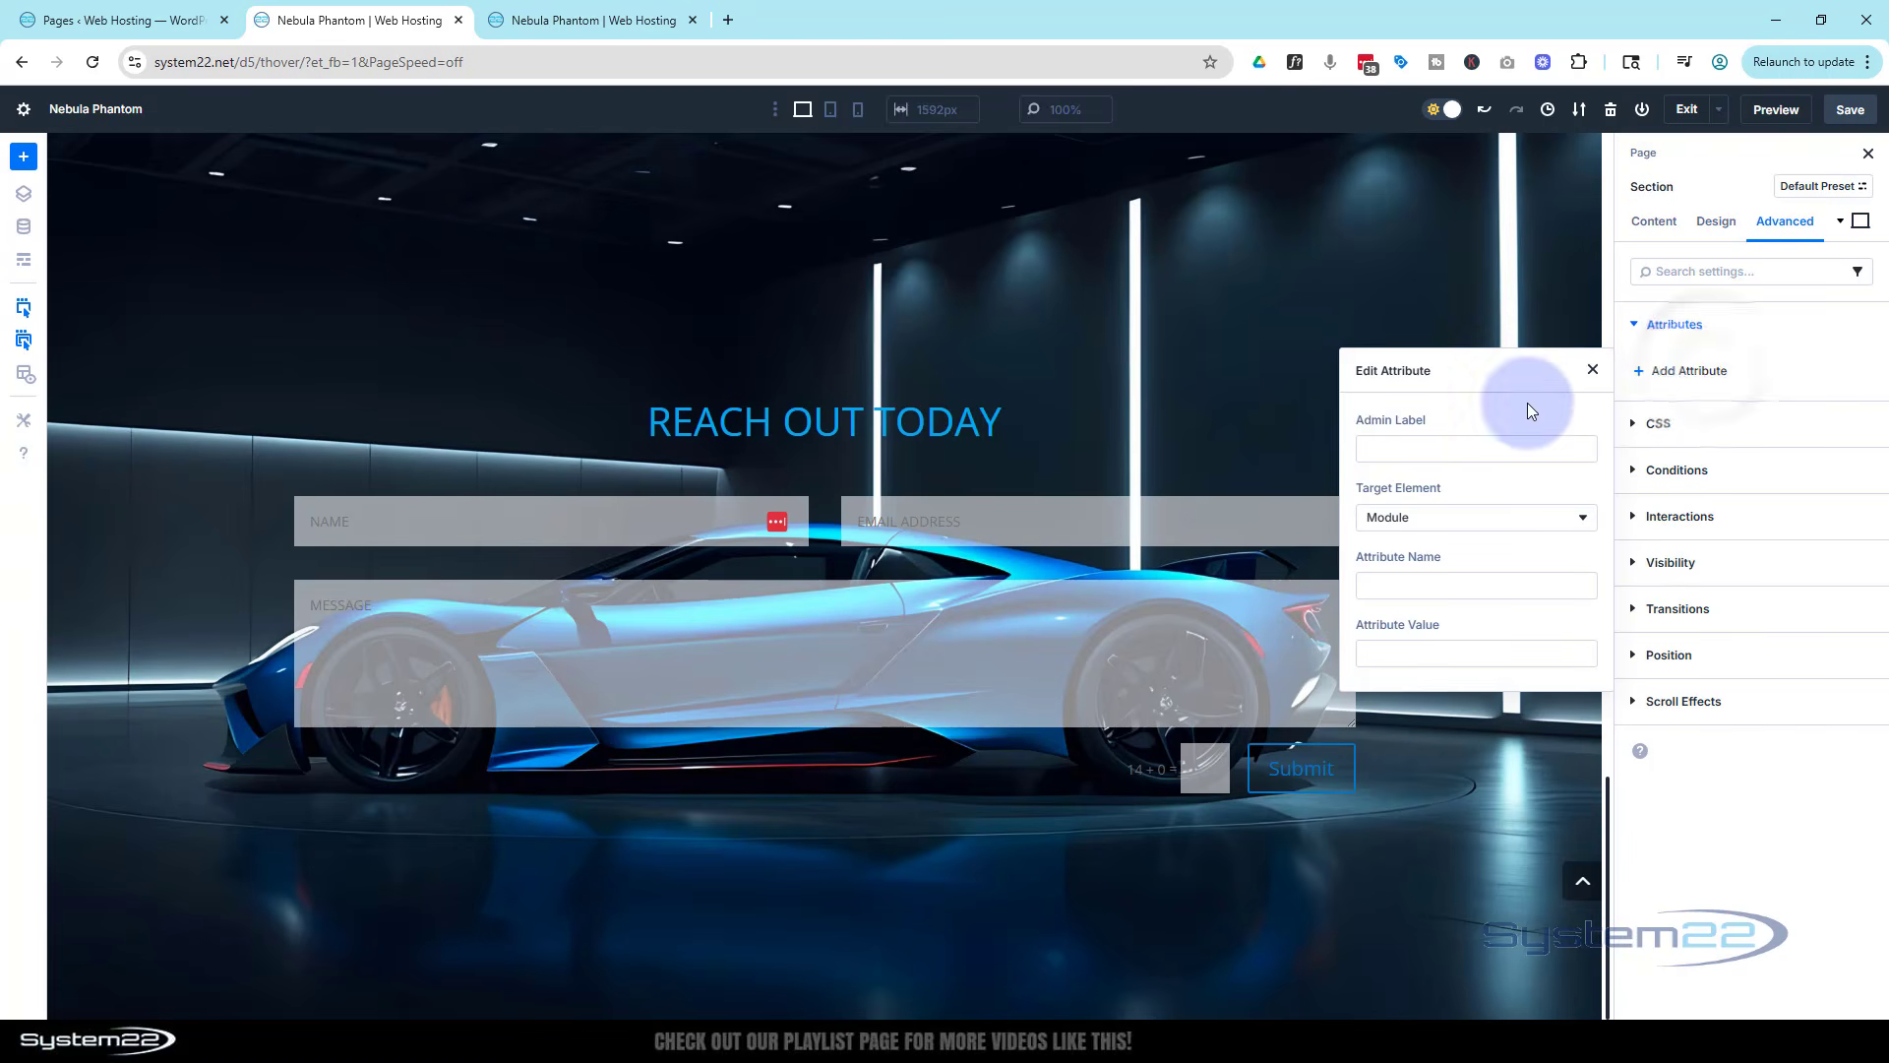
pyautogui.click(1433, 442)
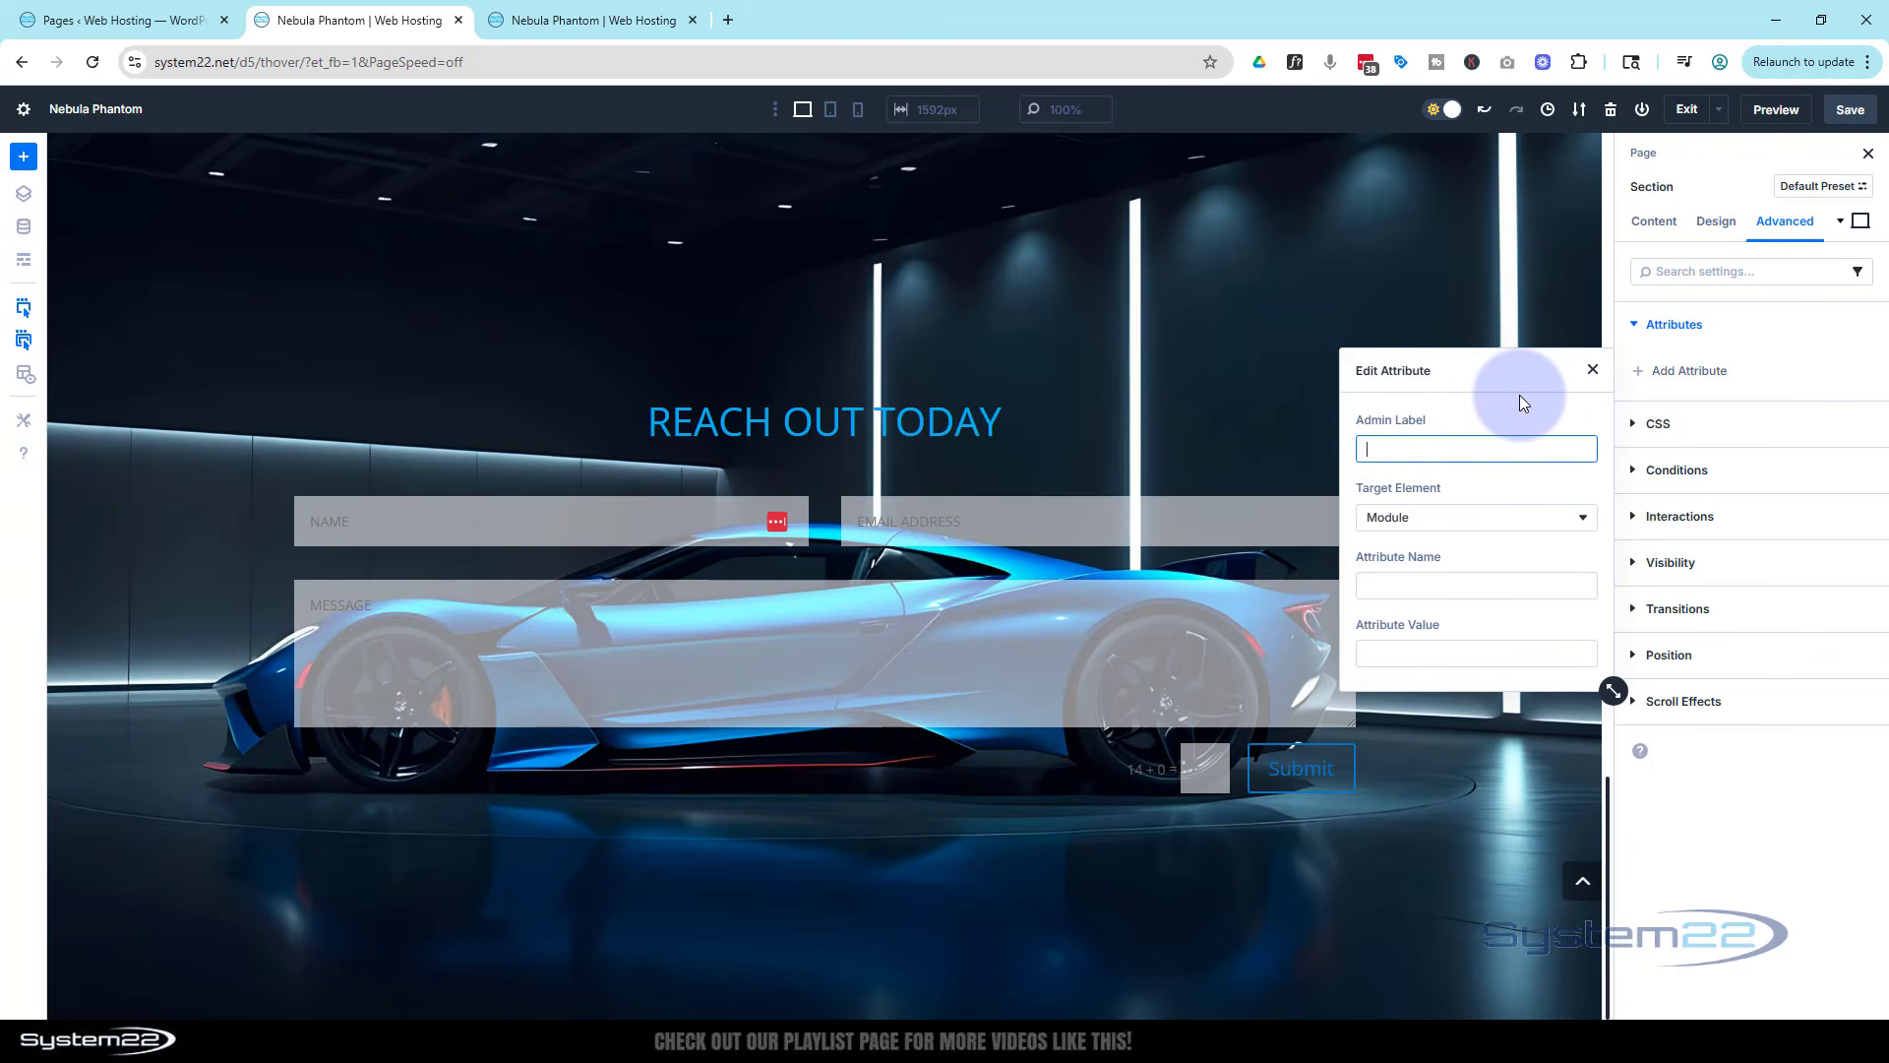
pyautogui.write('CSS ID')
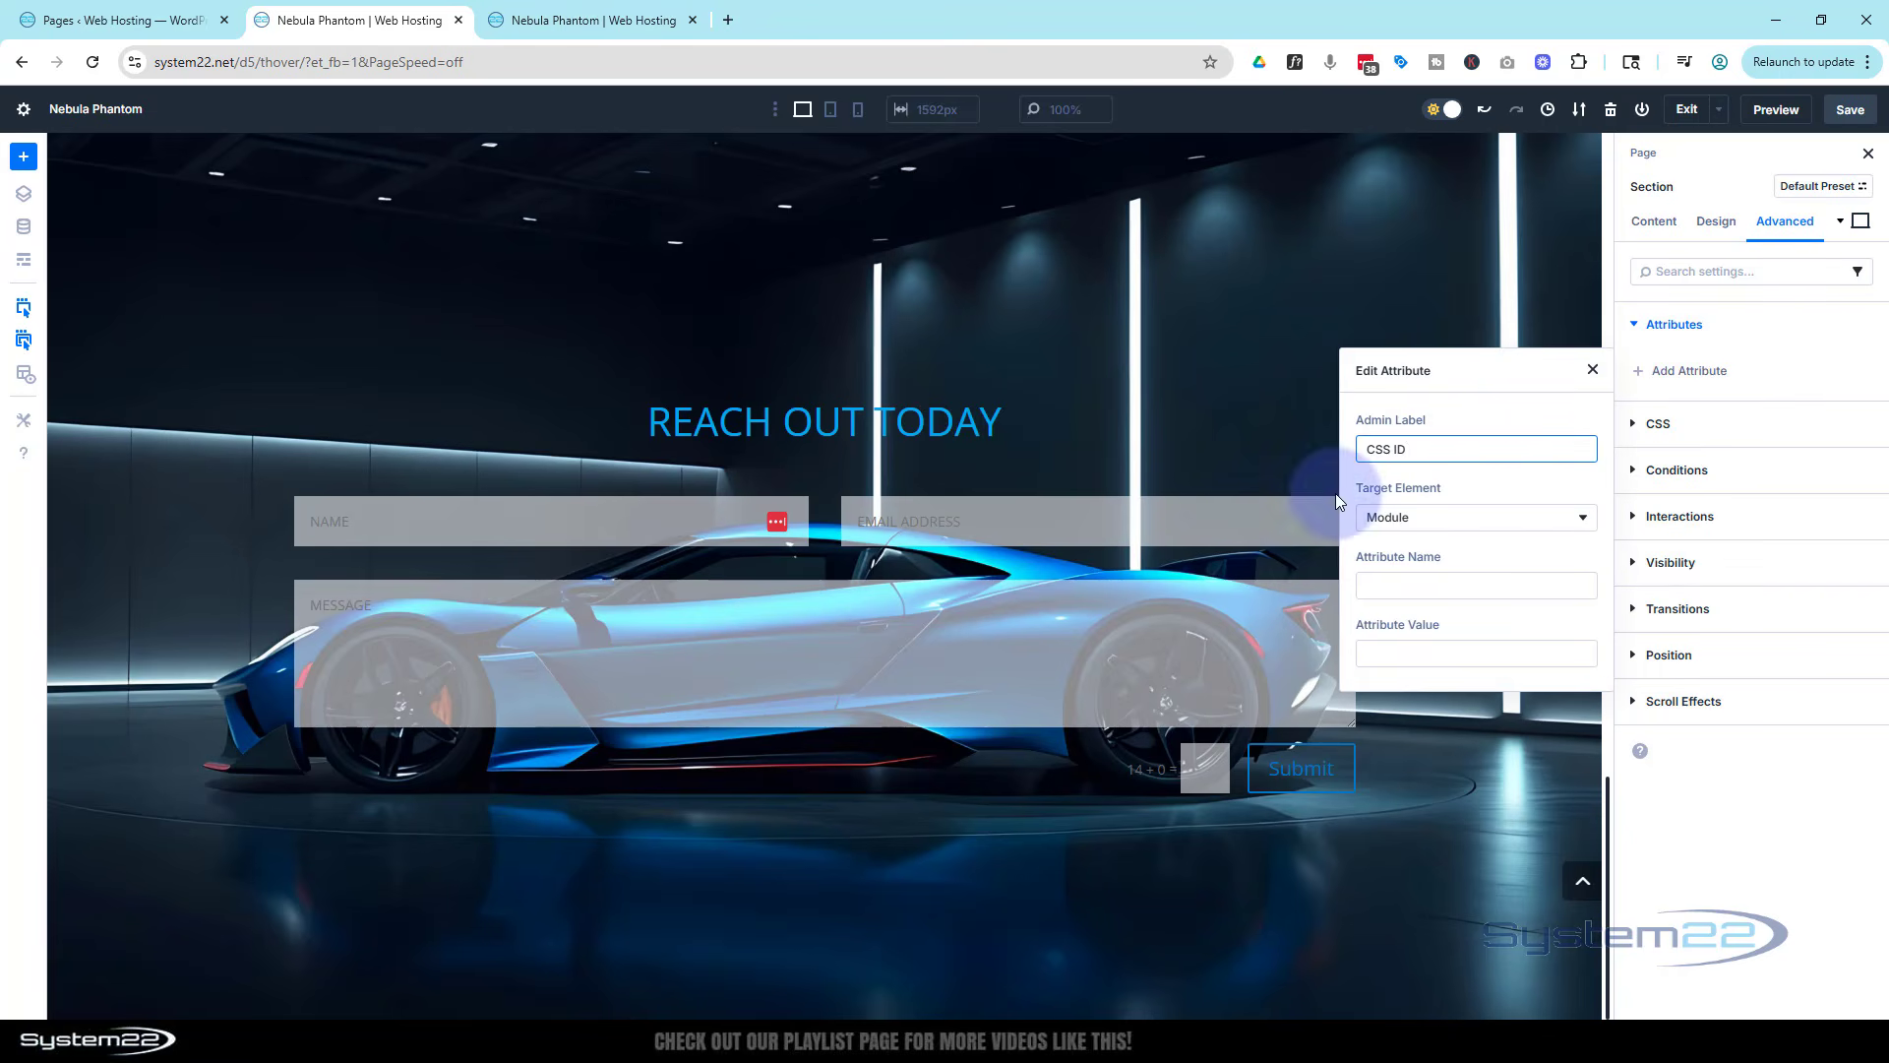
# Set the section attribute's name to "id" and its value to "contact".
pyautogui.click(1380, 584)
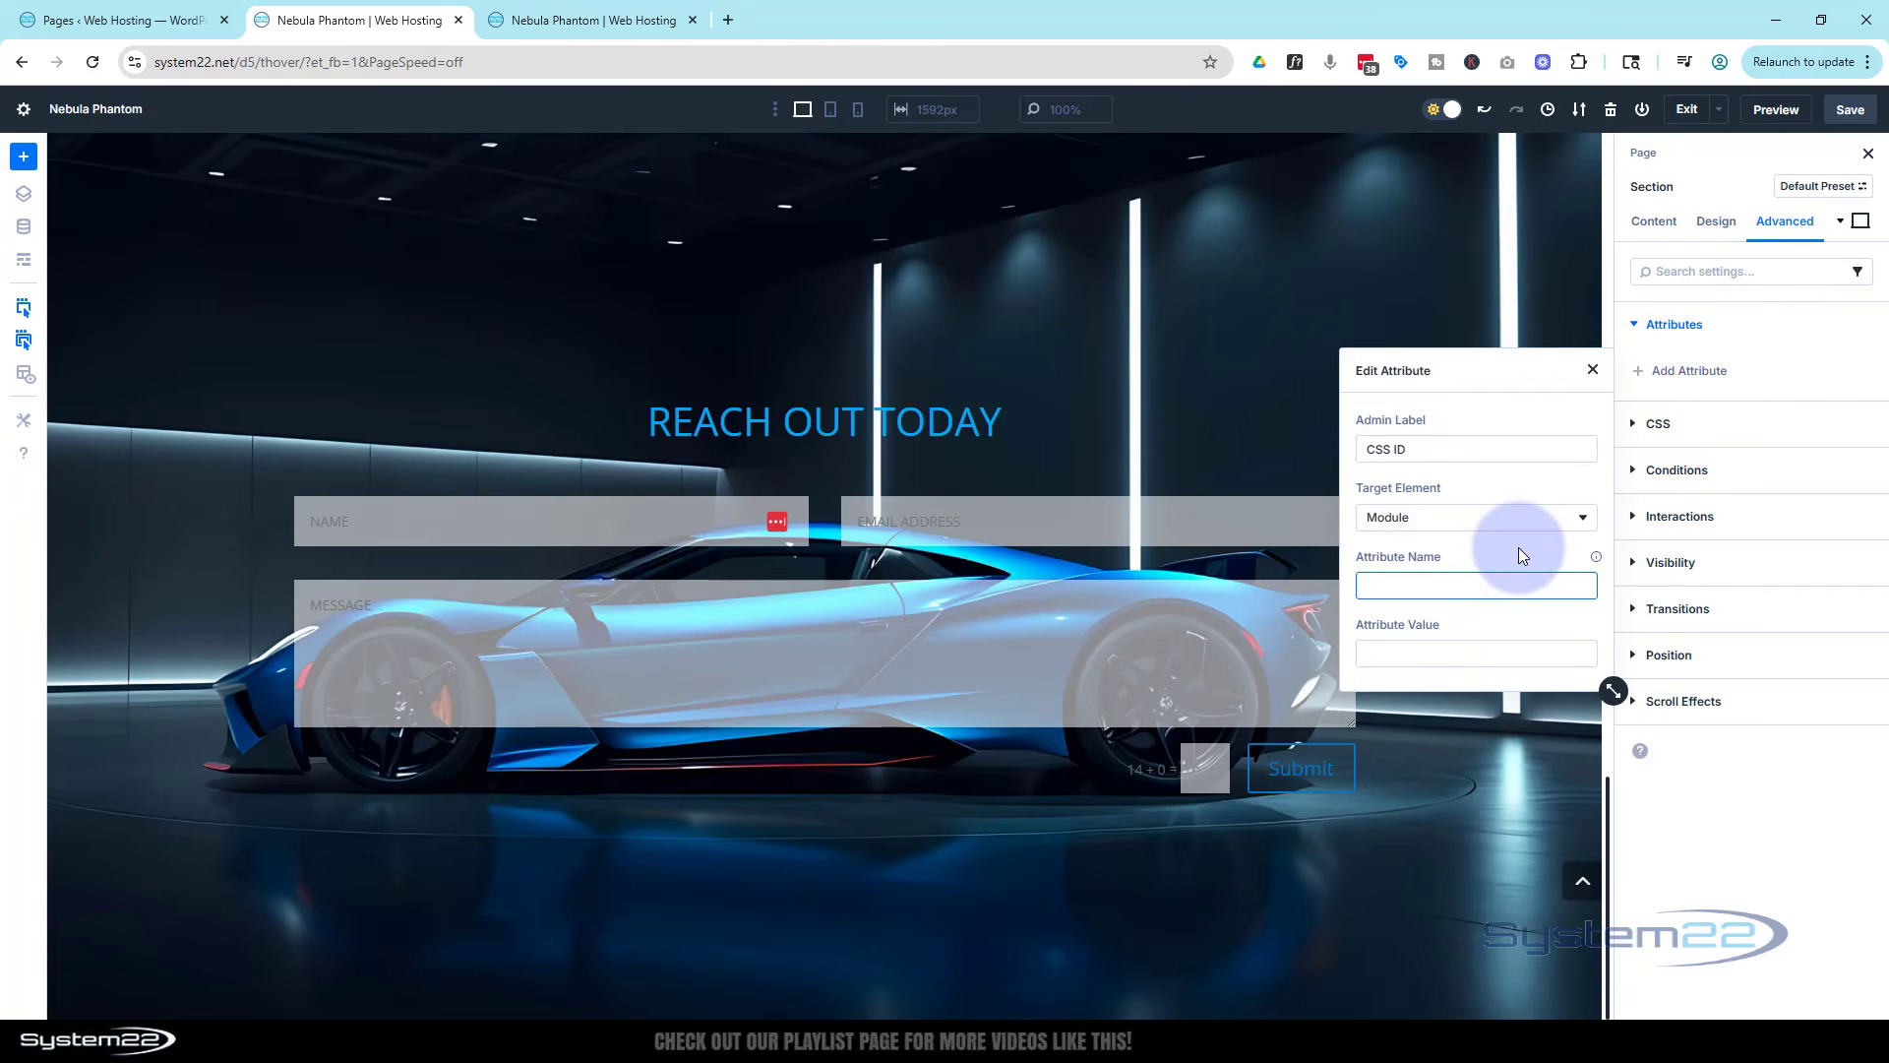
pyautogui.write('id')
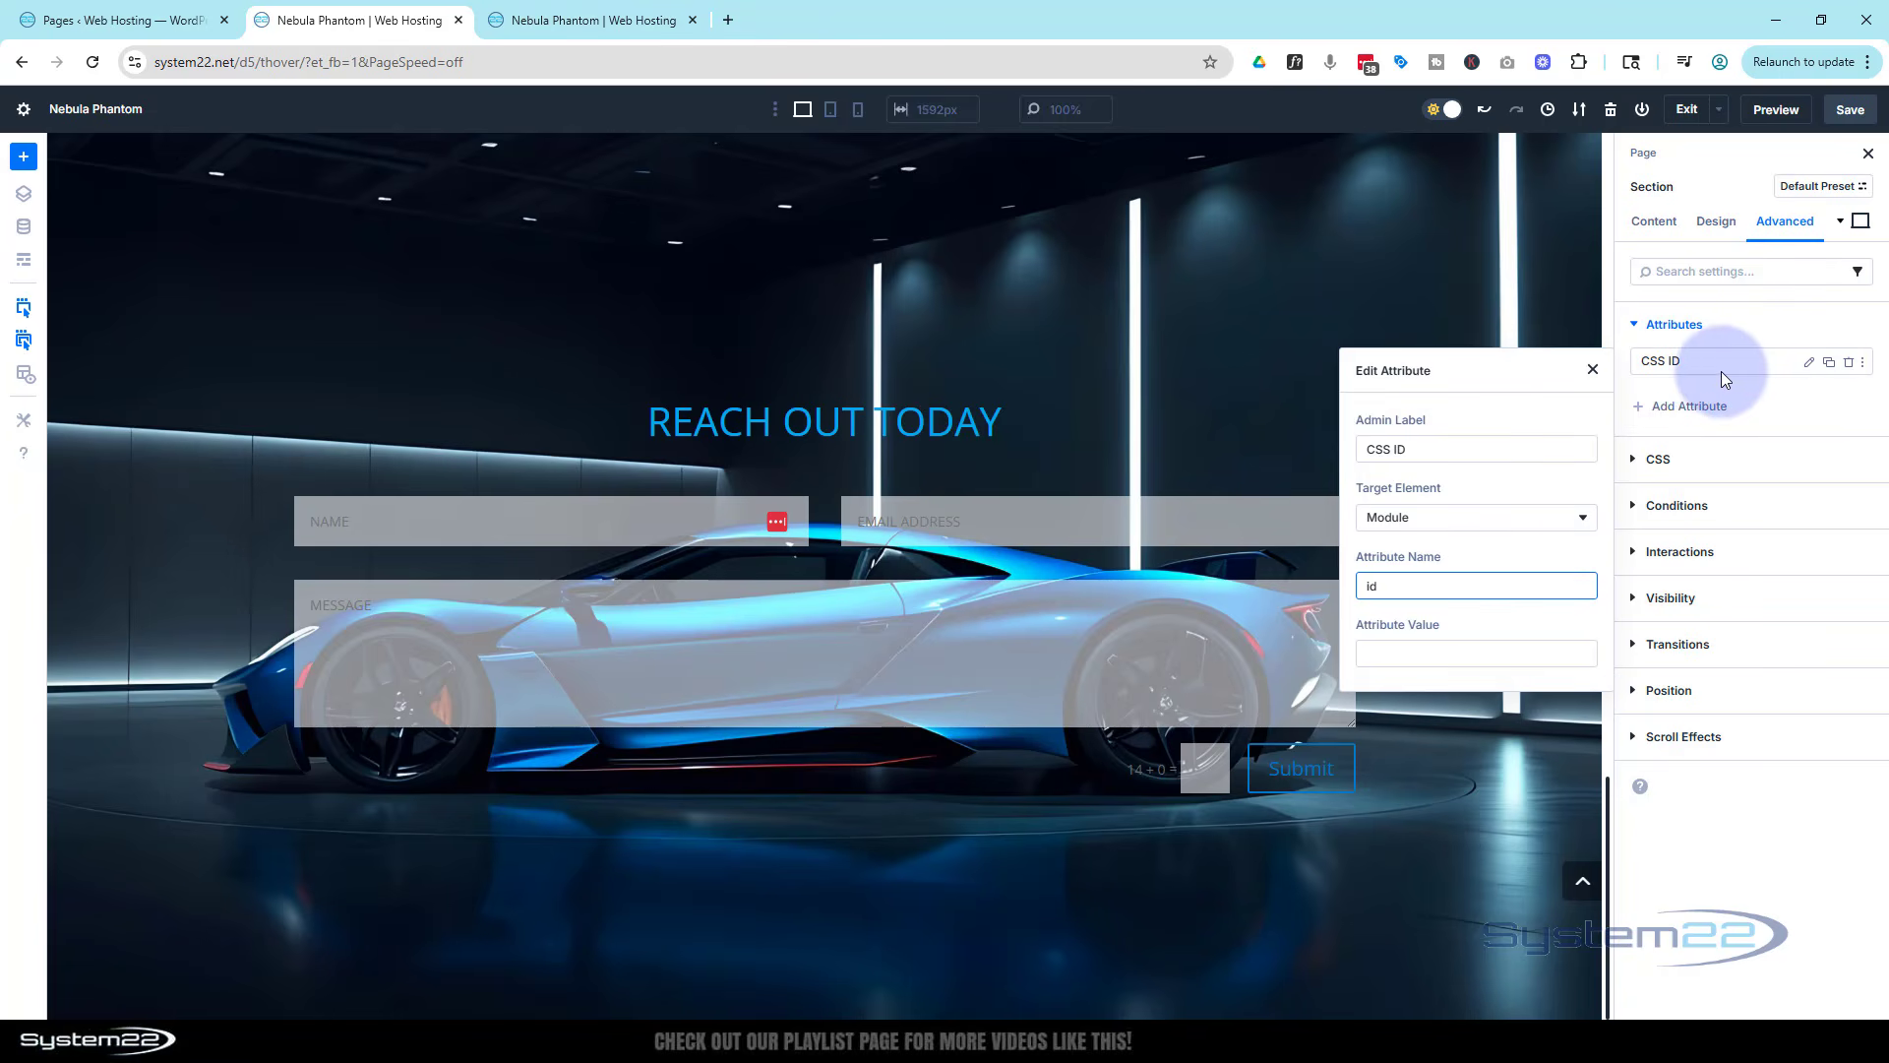
pyautogui.click(1366, 653)
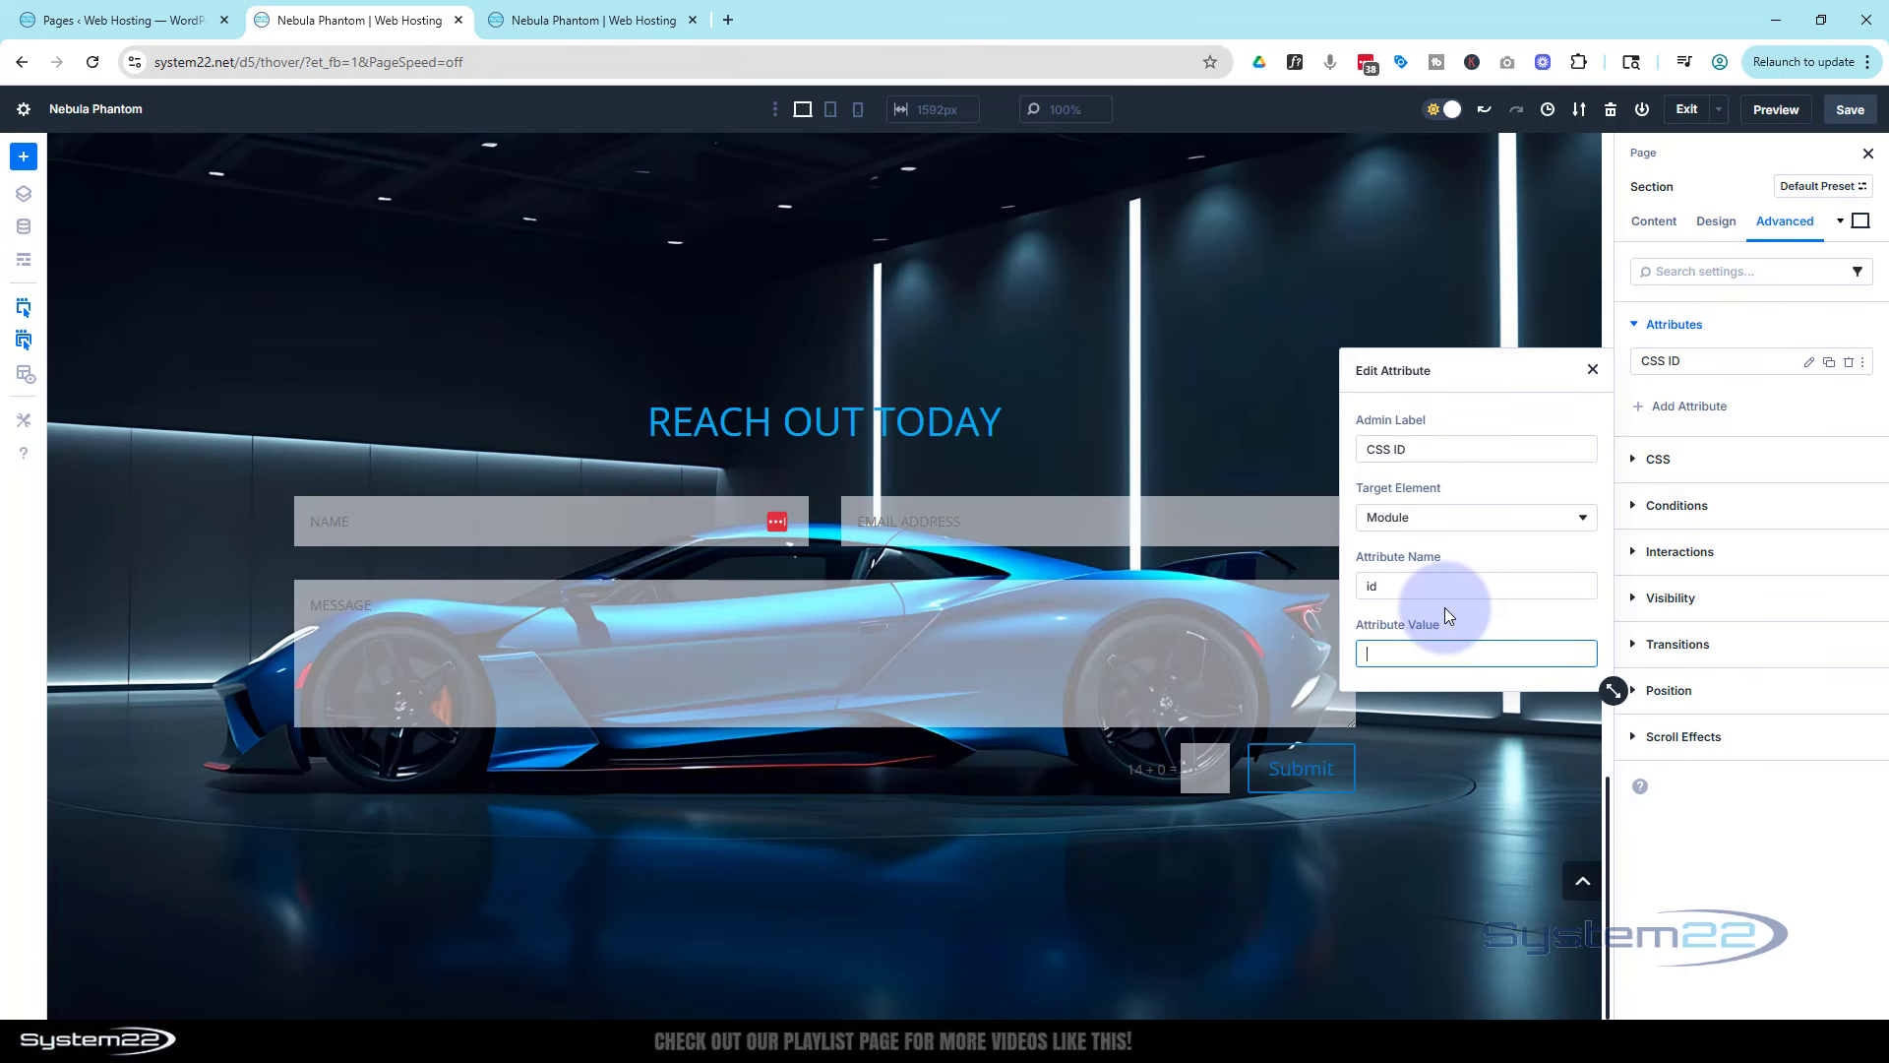
pyautogui.write('contact')
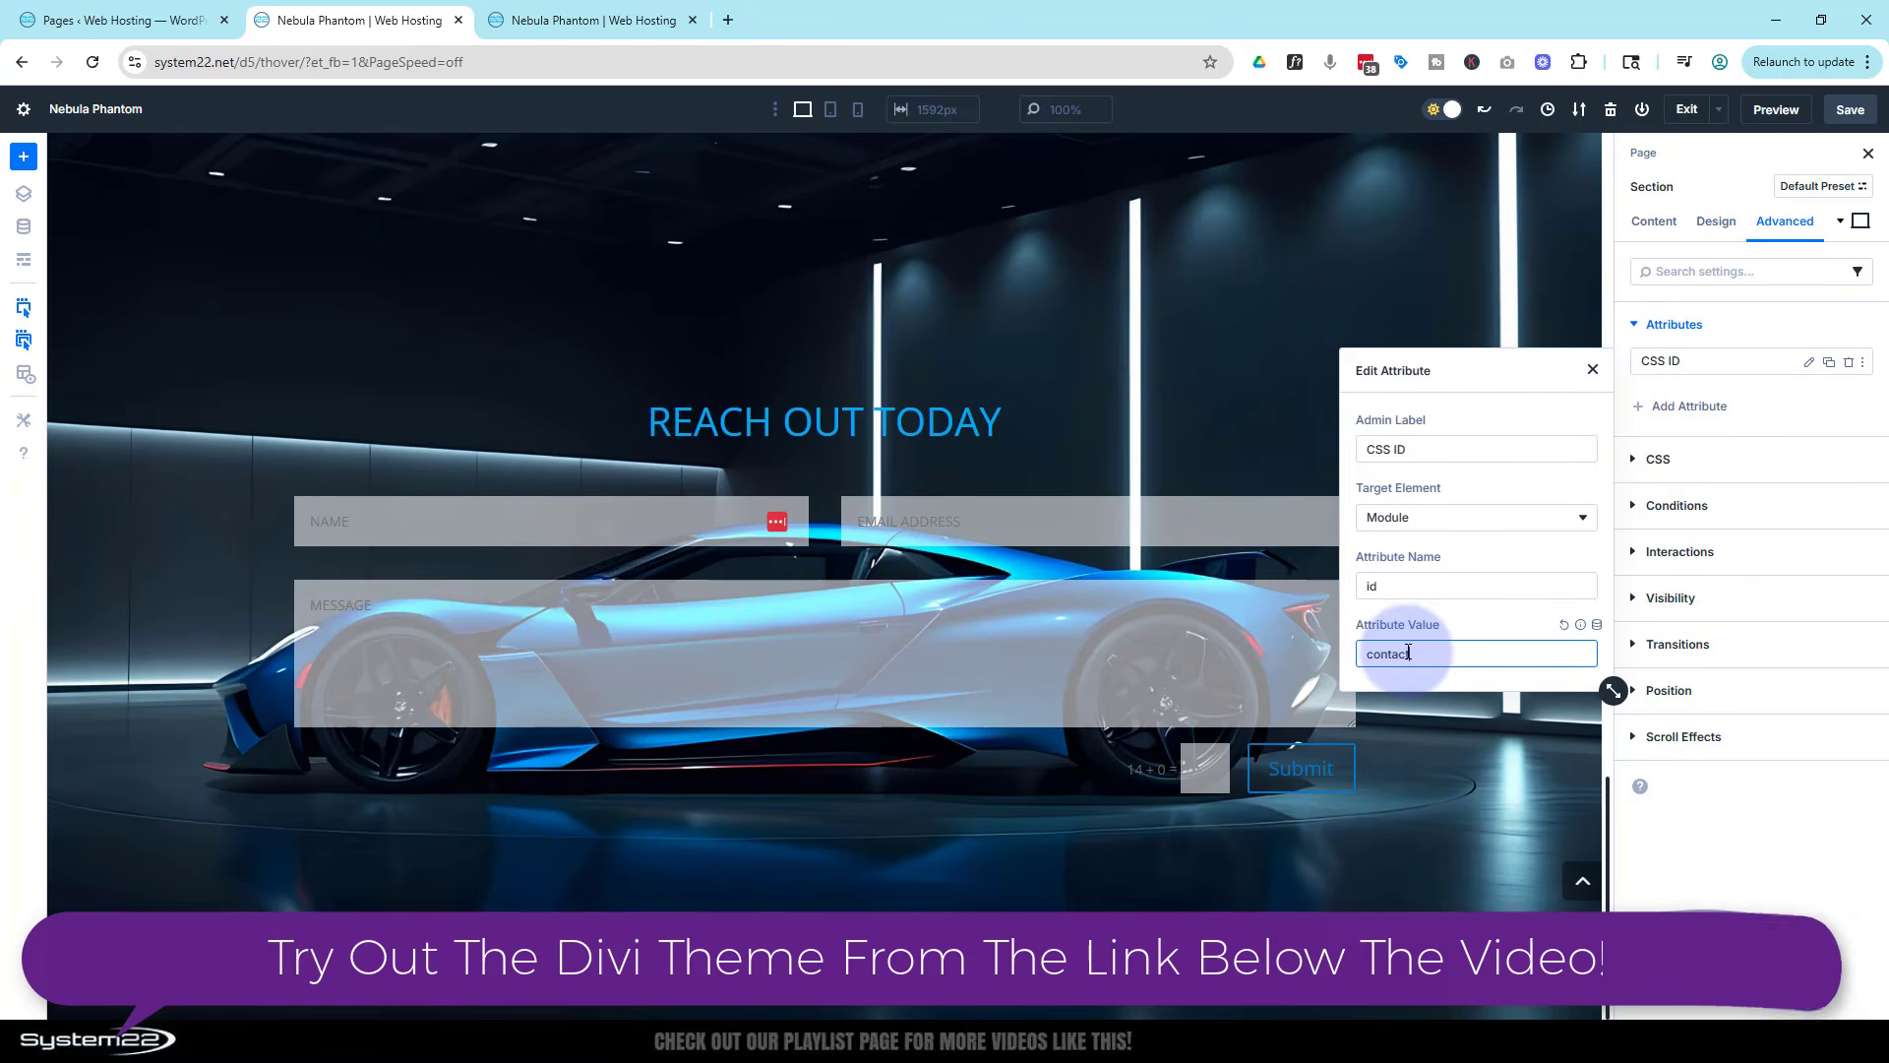
# Set the link URL of the contact button in the black section to "#contact".
pyautogui.click(1432, 784)
pyautogui.scroll(10, 1431, 783)
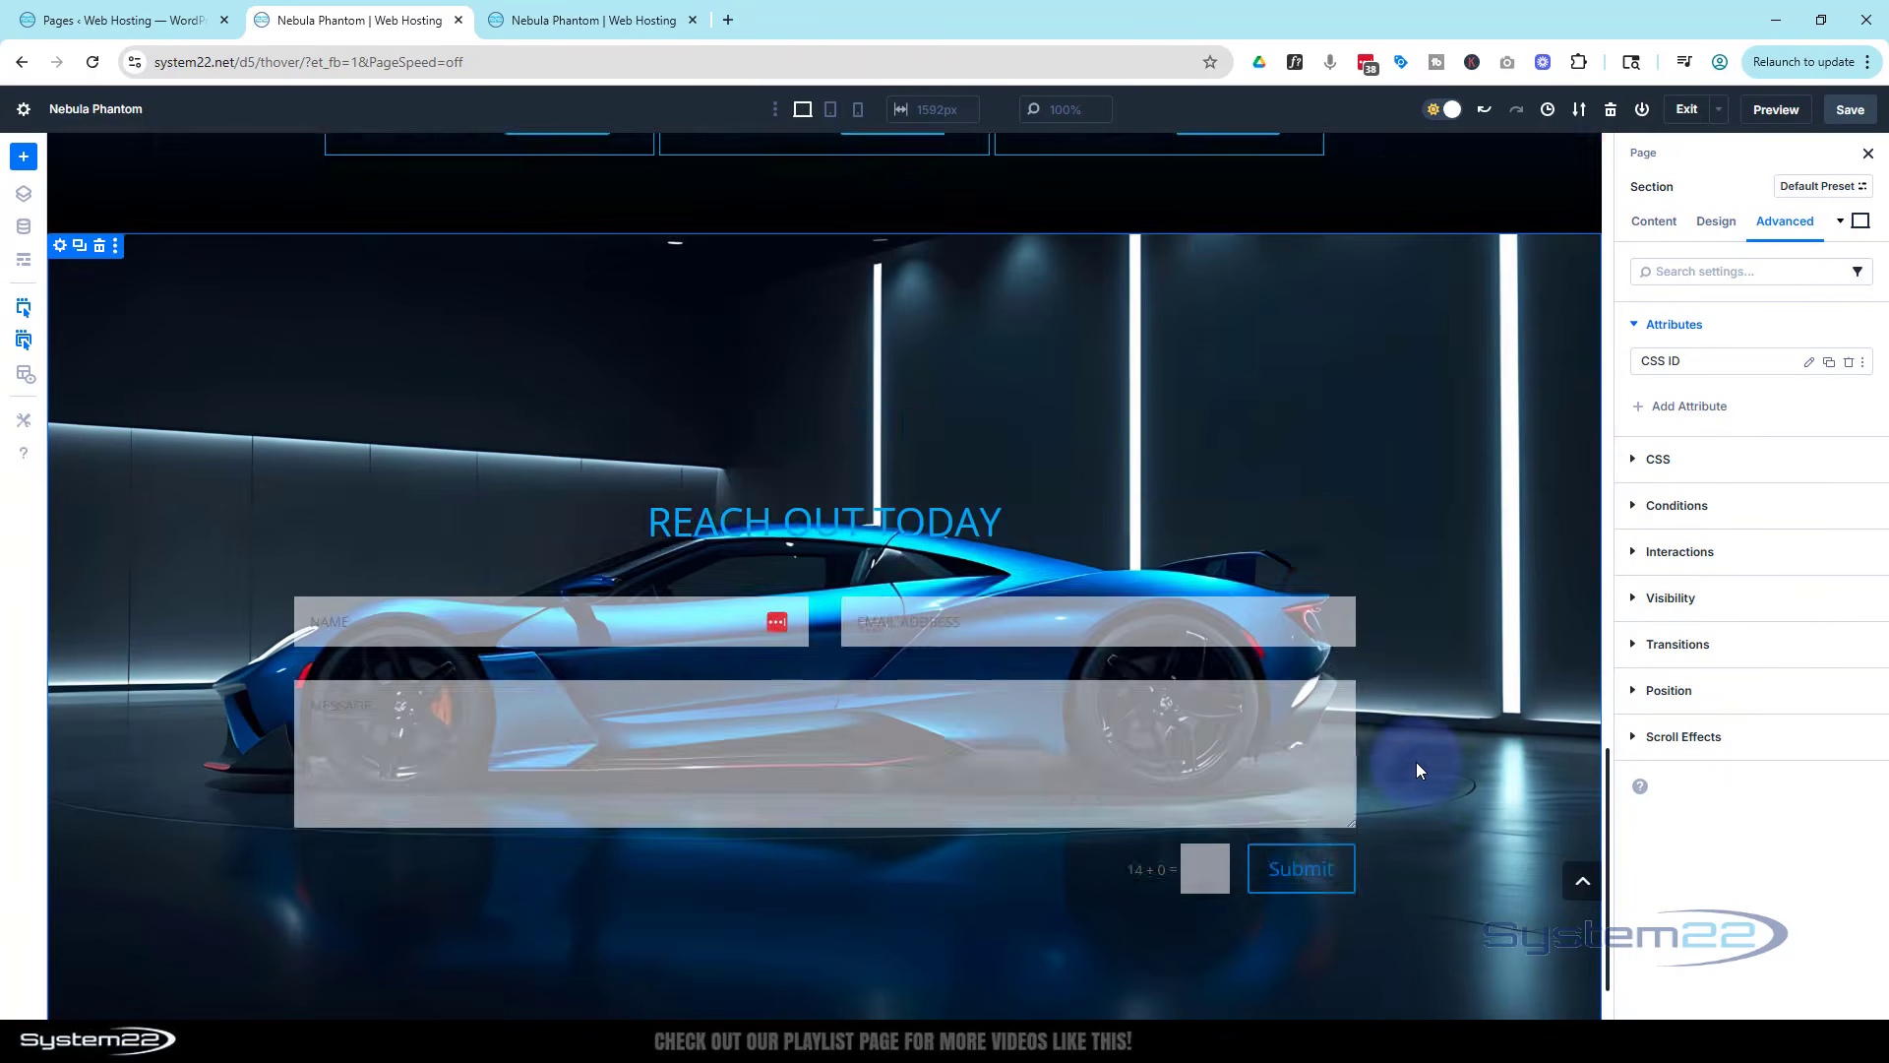
pyautogui.scroll(12, 1416, 763)
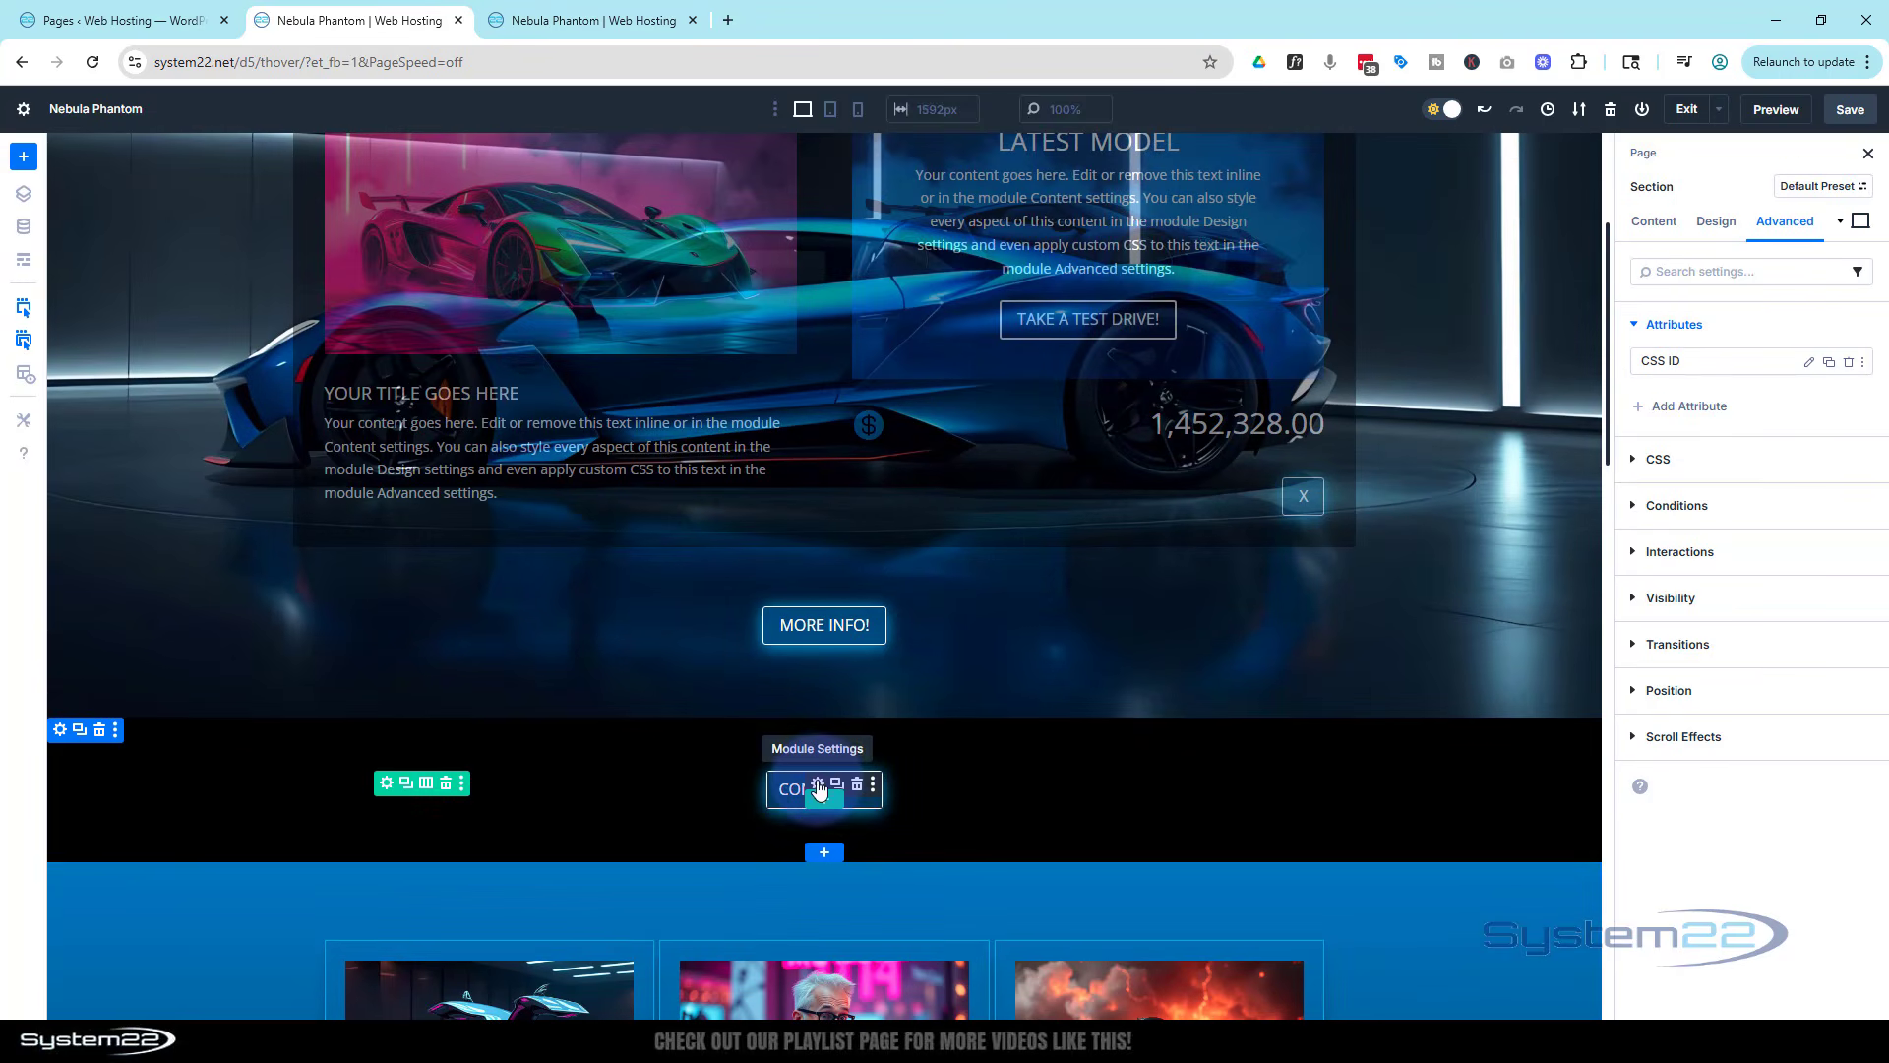
pyautogui.click(817, 784)
pyautogui.click(1631, 478)
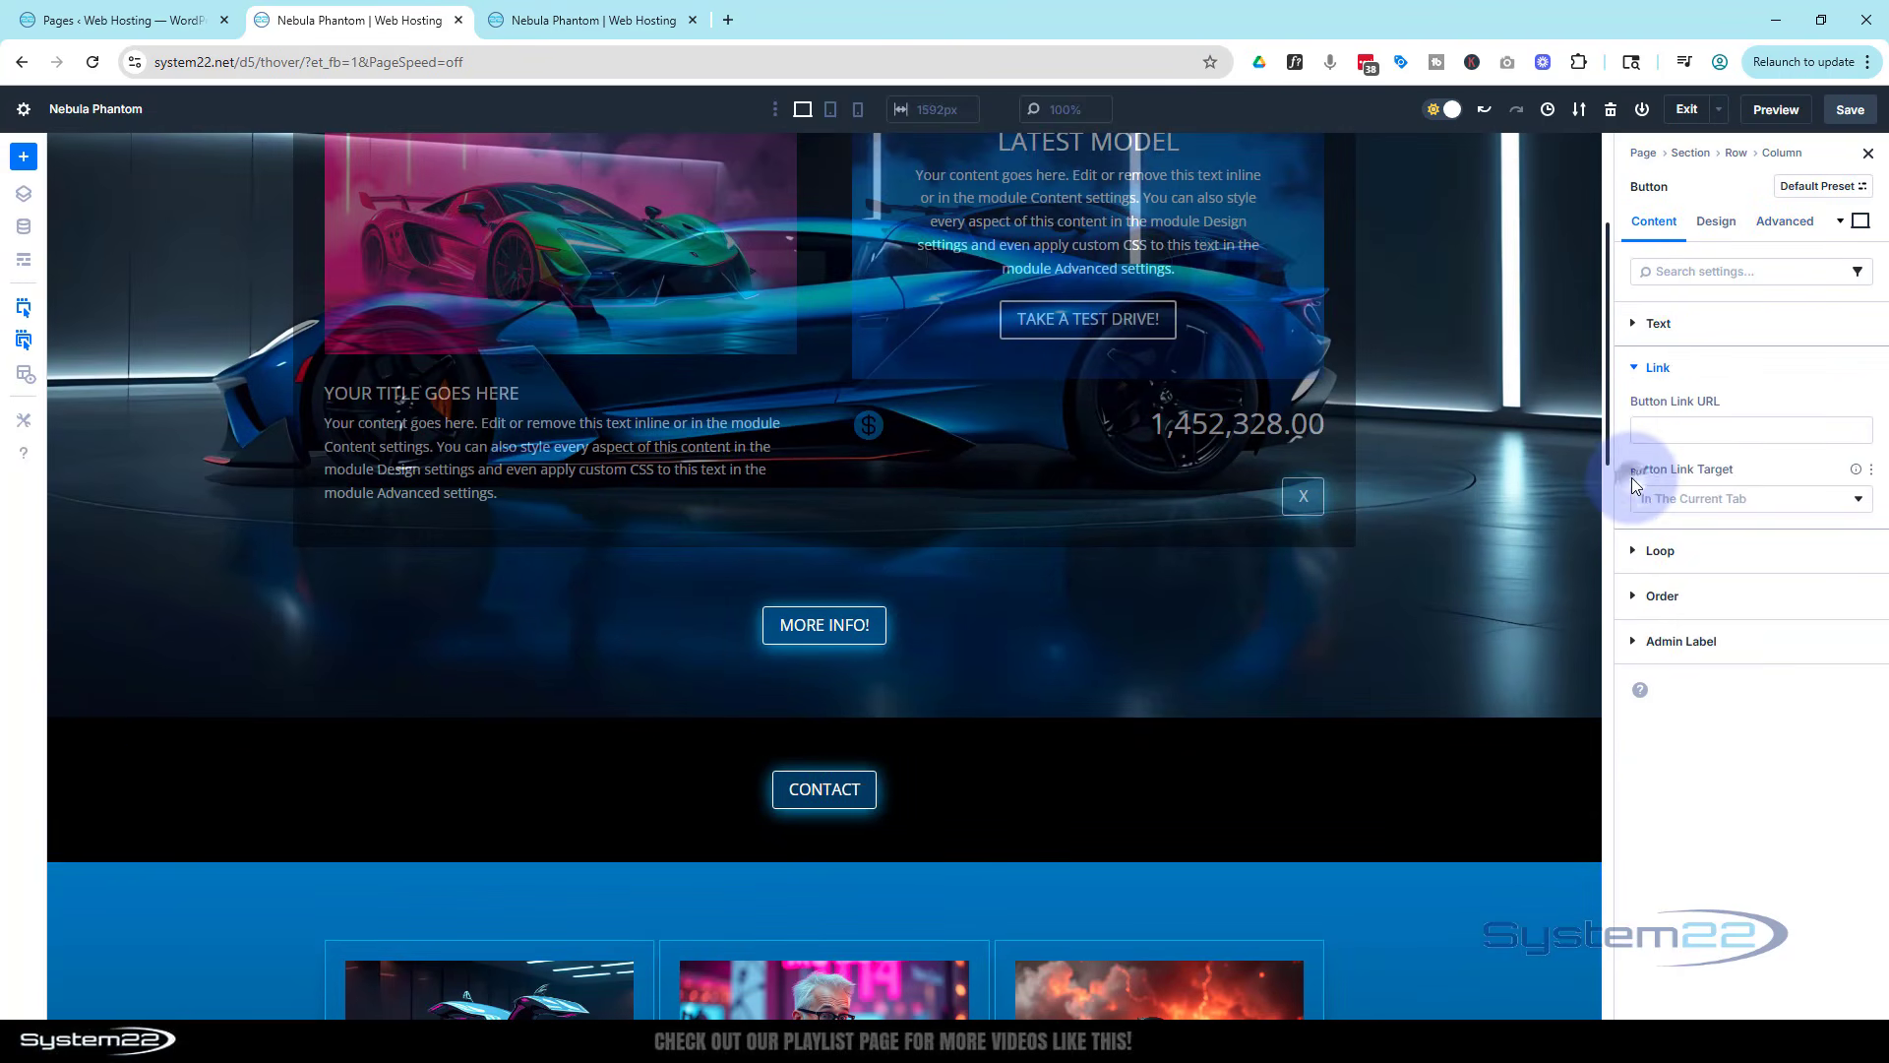
pyautogui.click(1663, 433)
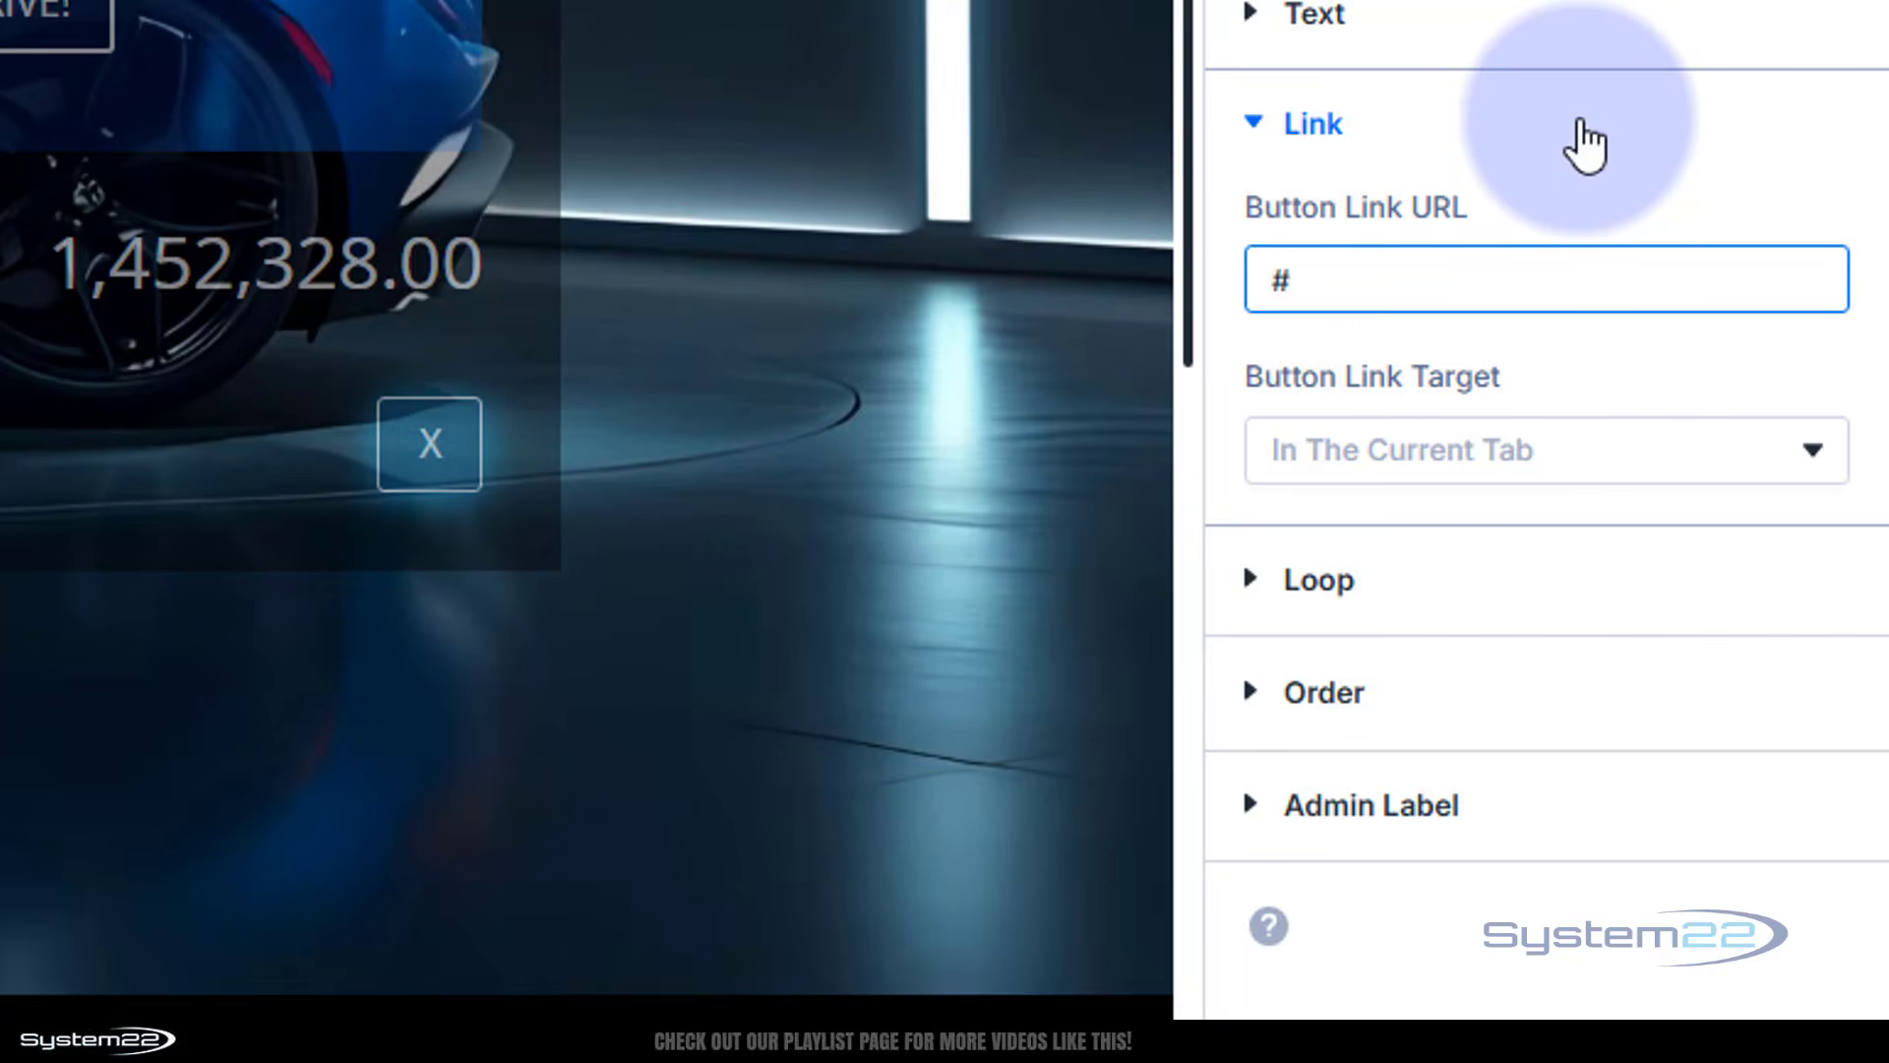
pyautogui.write('#contact')
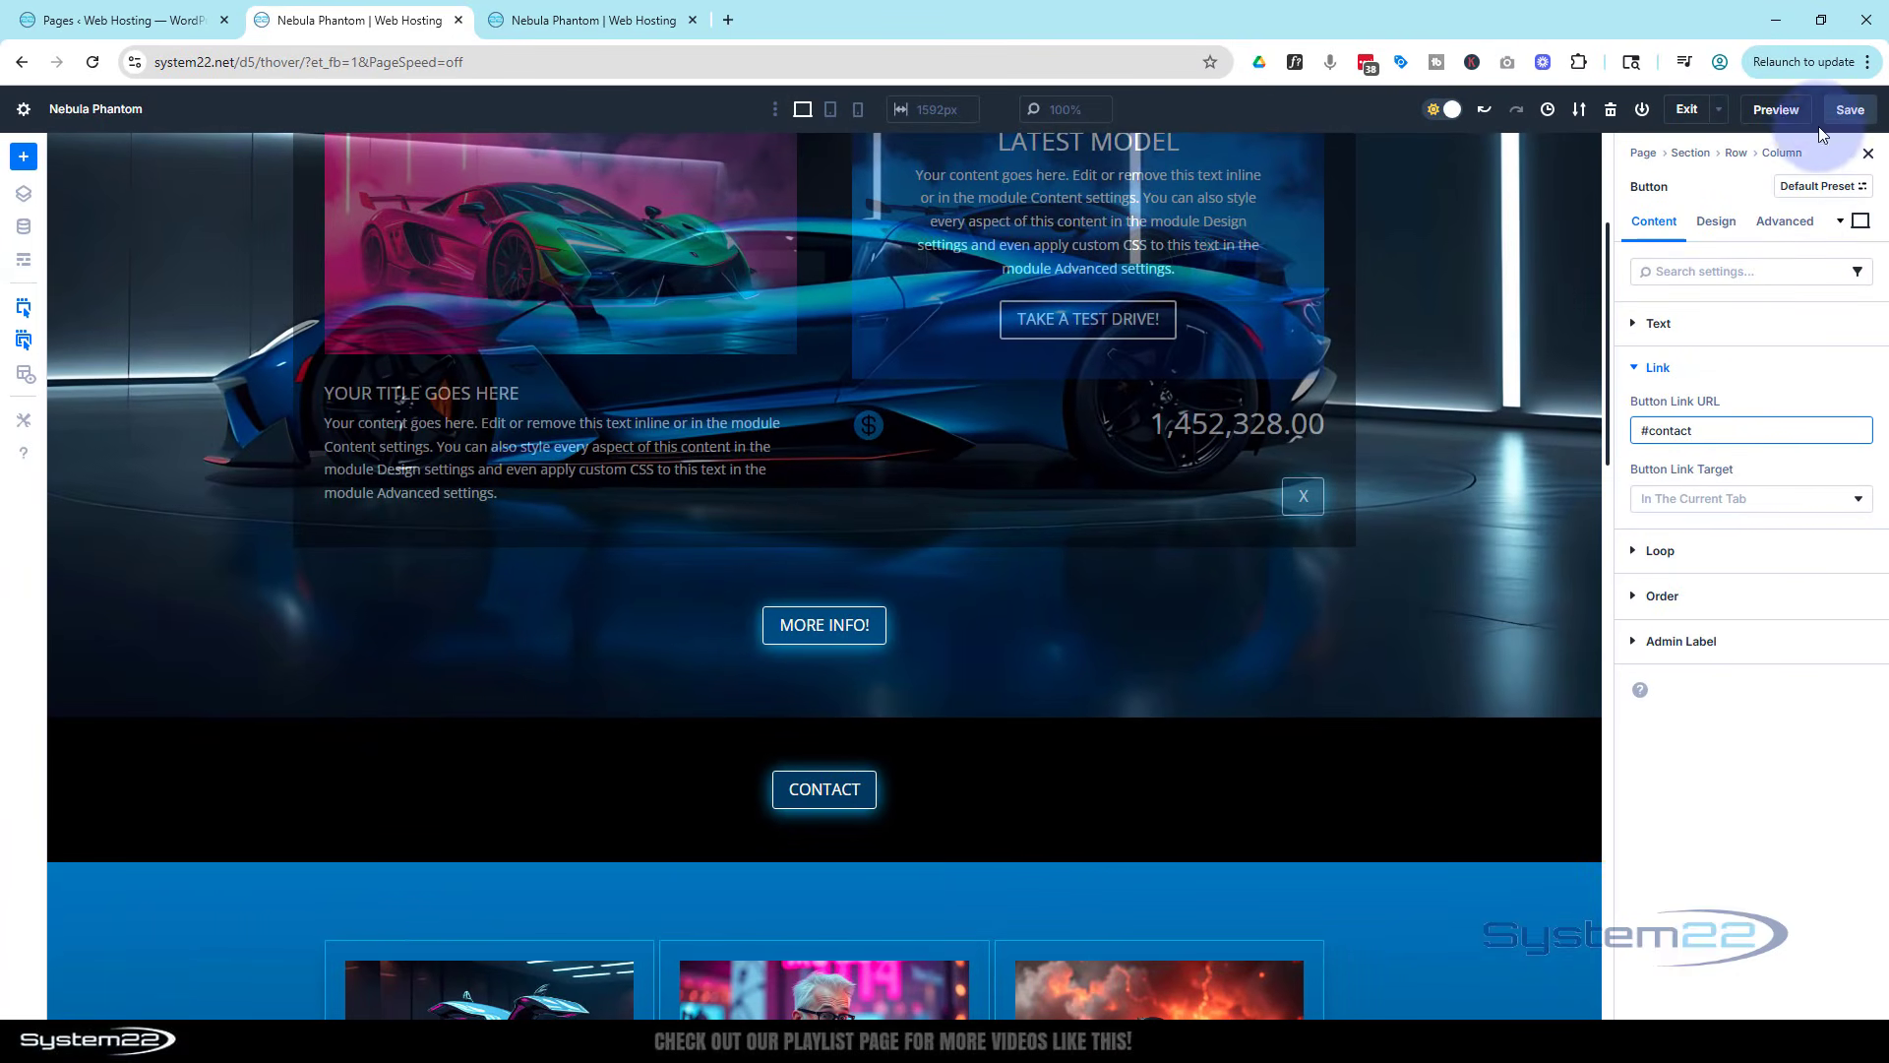
# Save the page, close the old preview and open a fresh preview of it.
pyautogui.click(1850, 109)
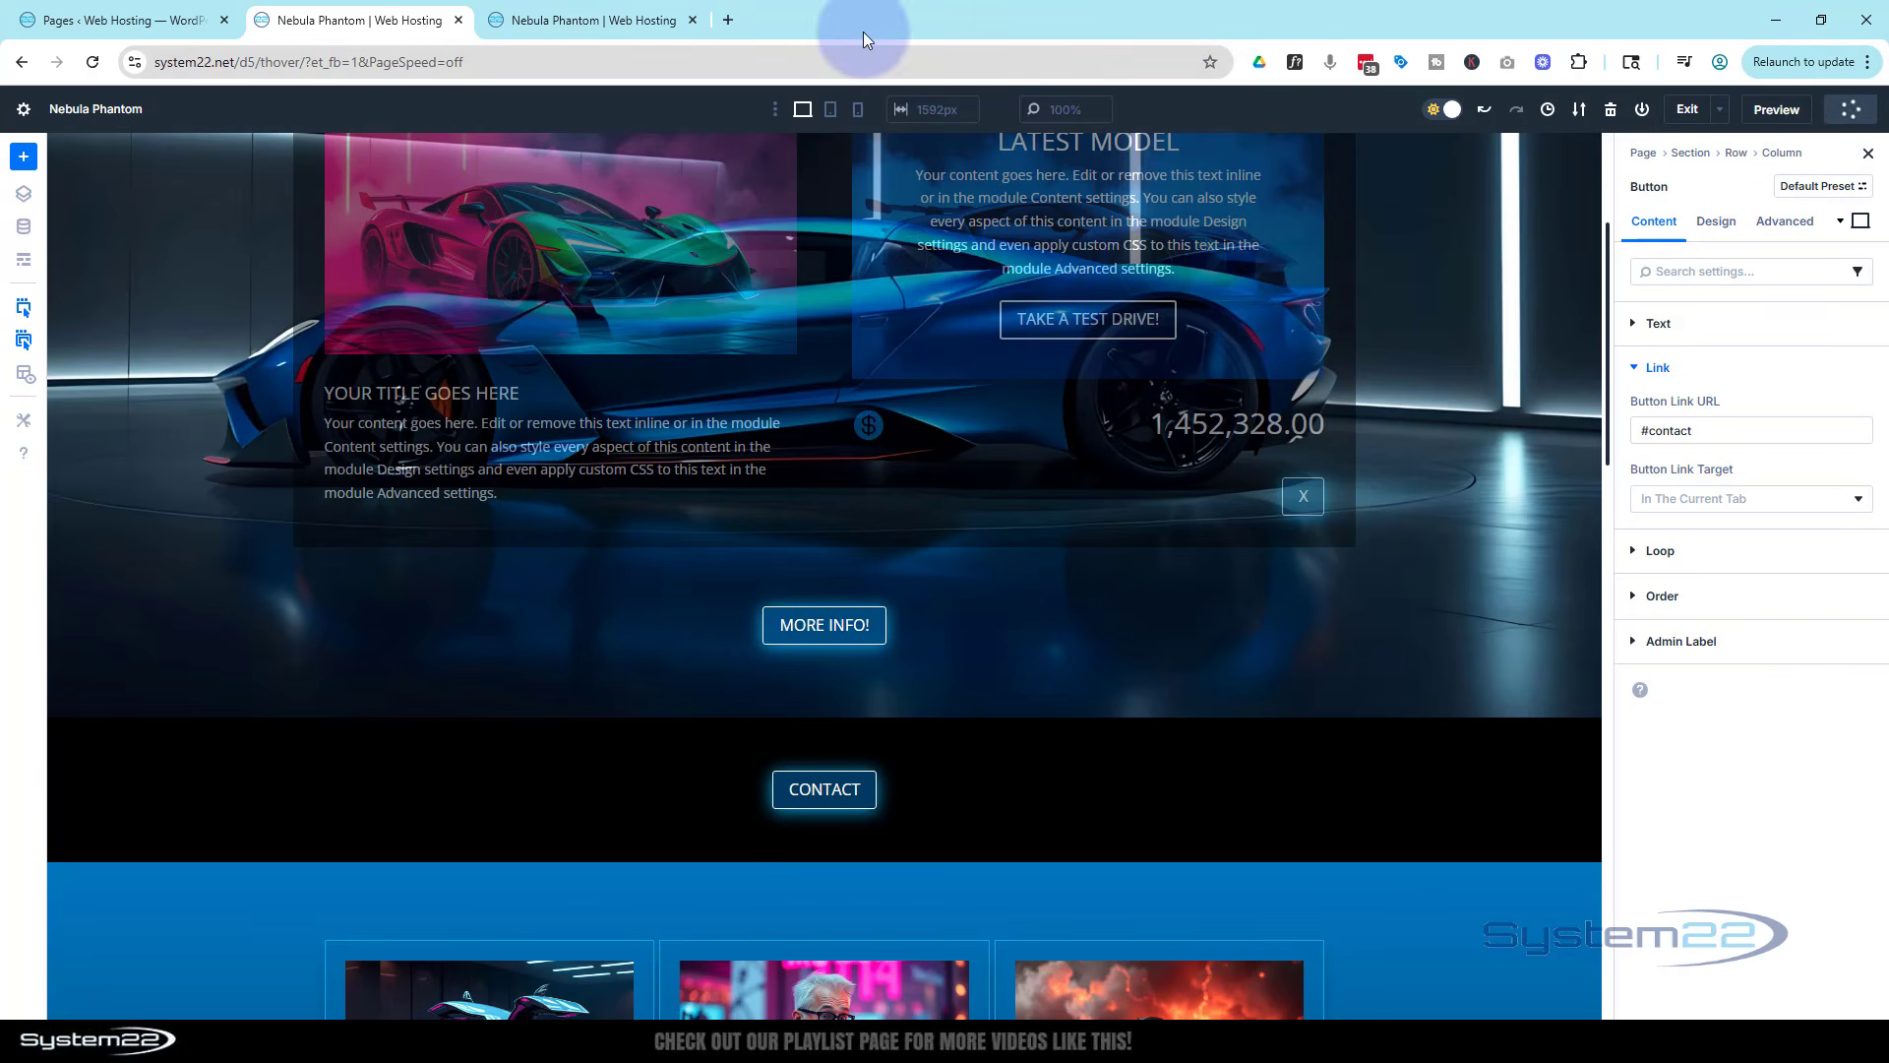
pyautogui.click(693, 20)
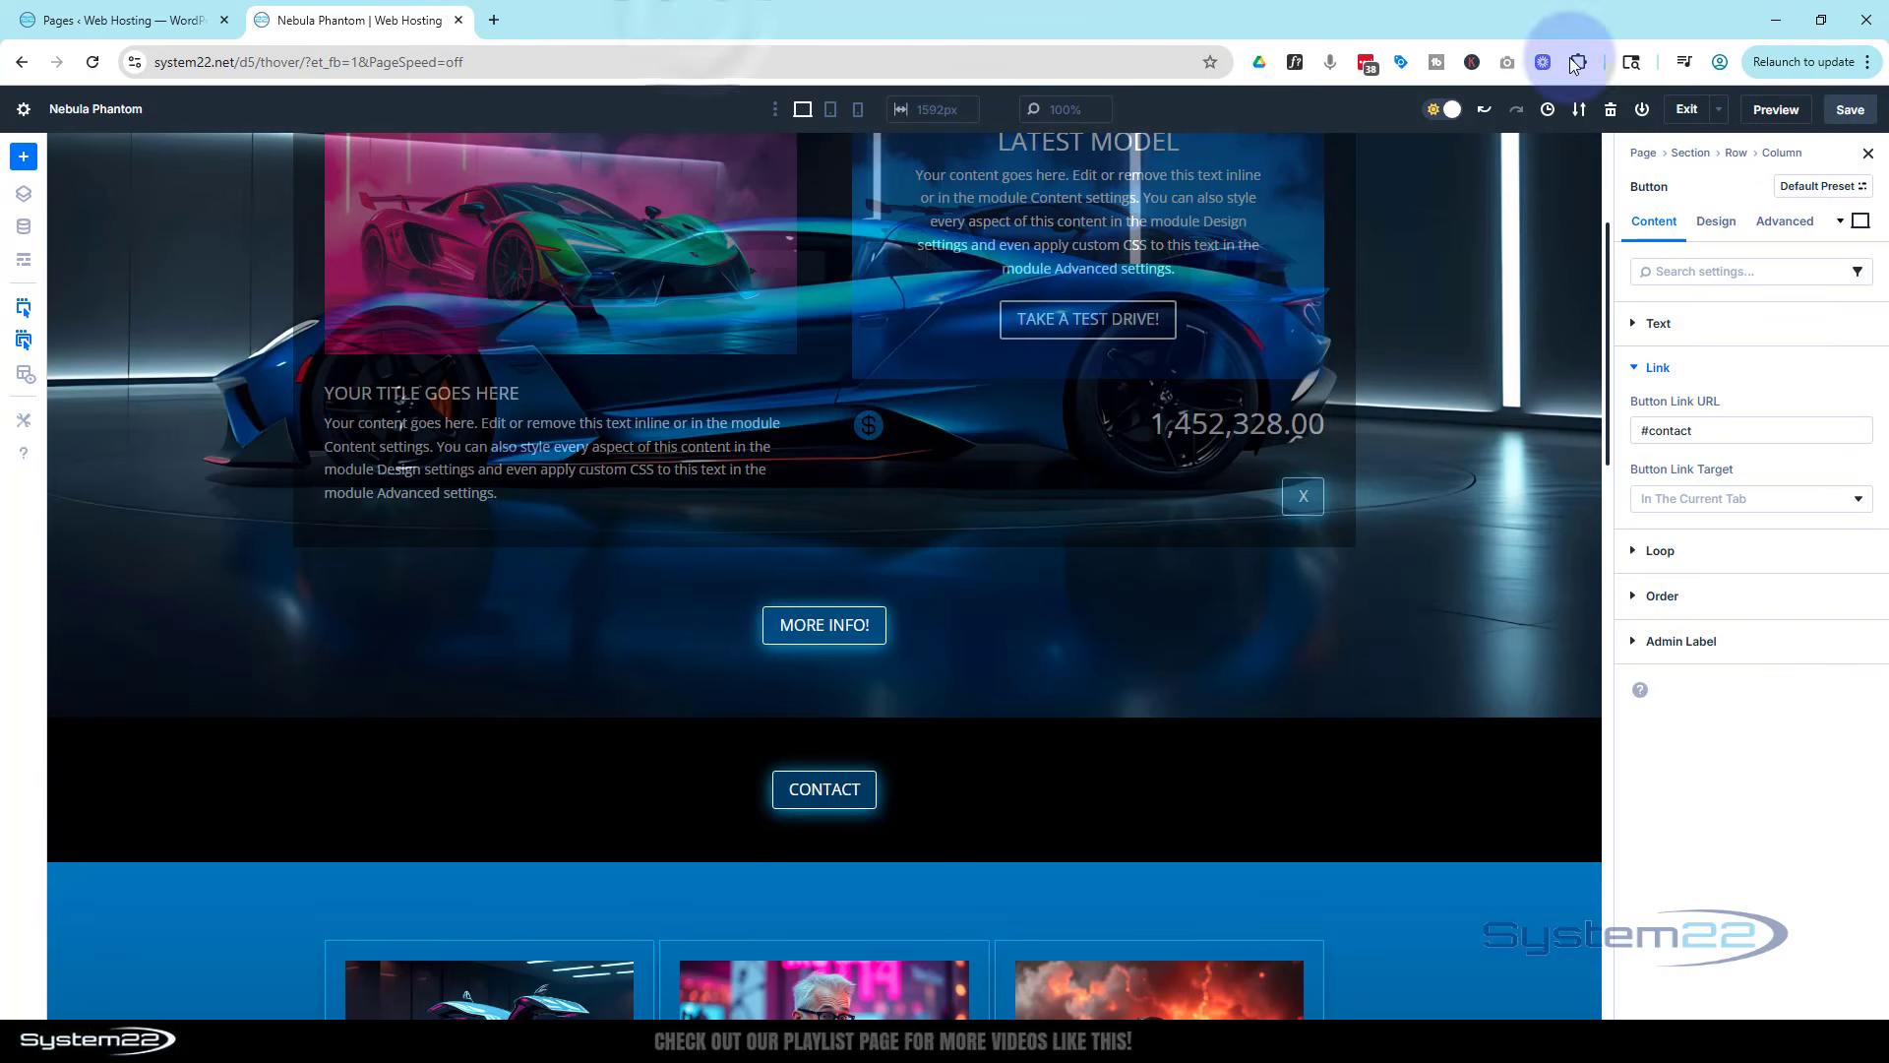
pyautogui.click(1771, 110)
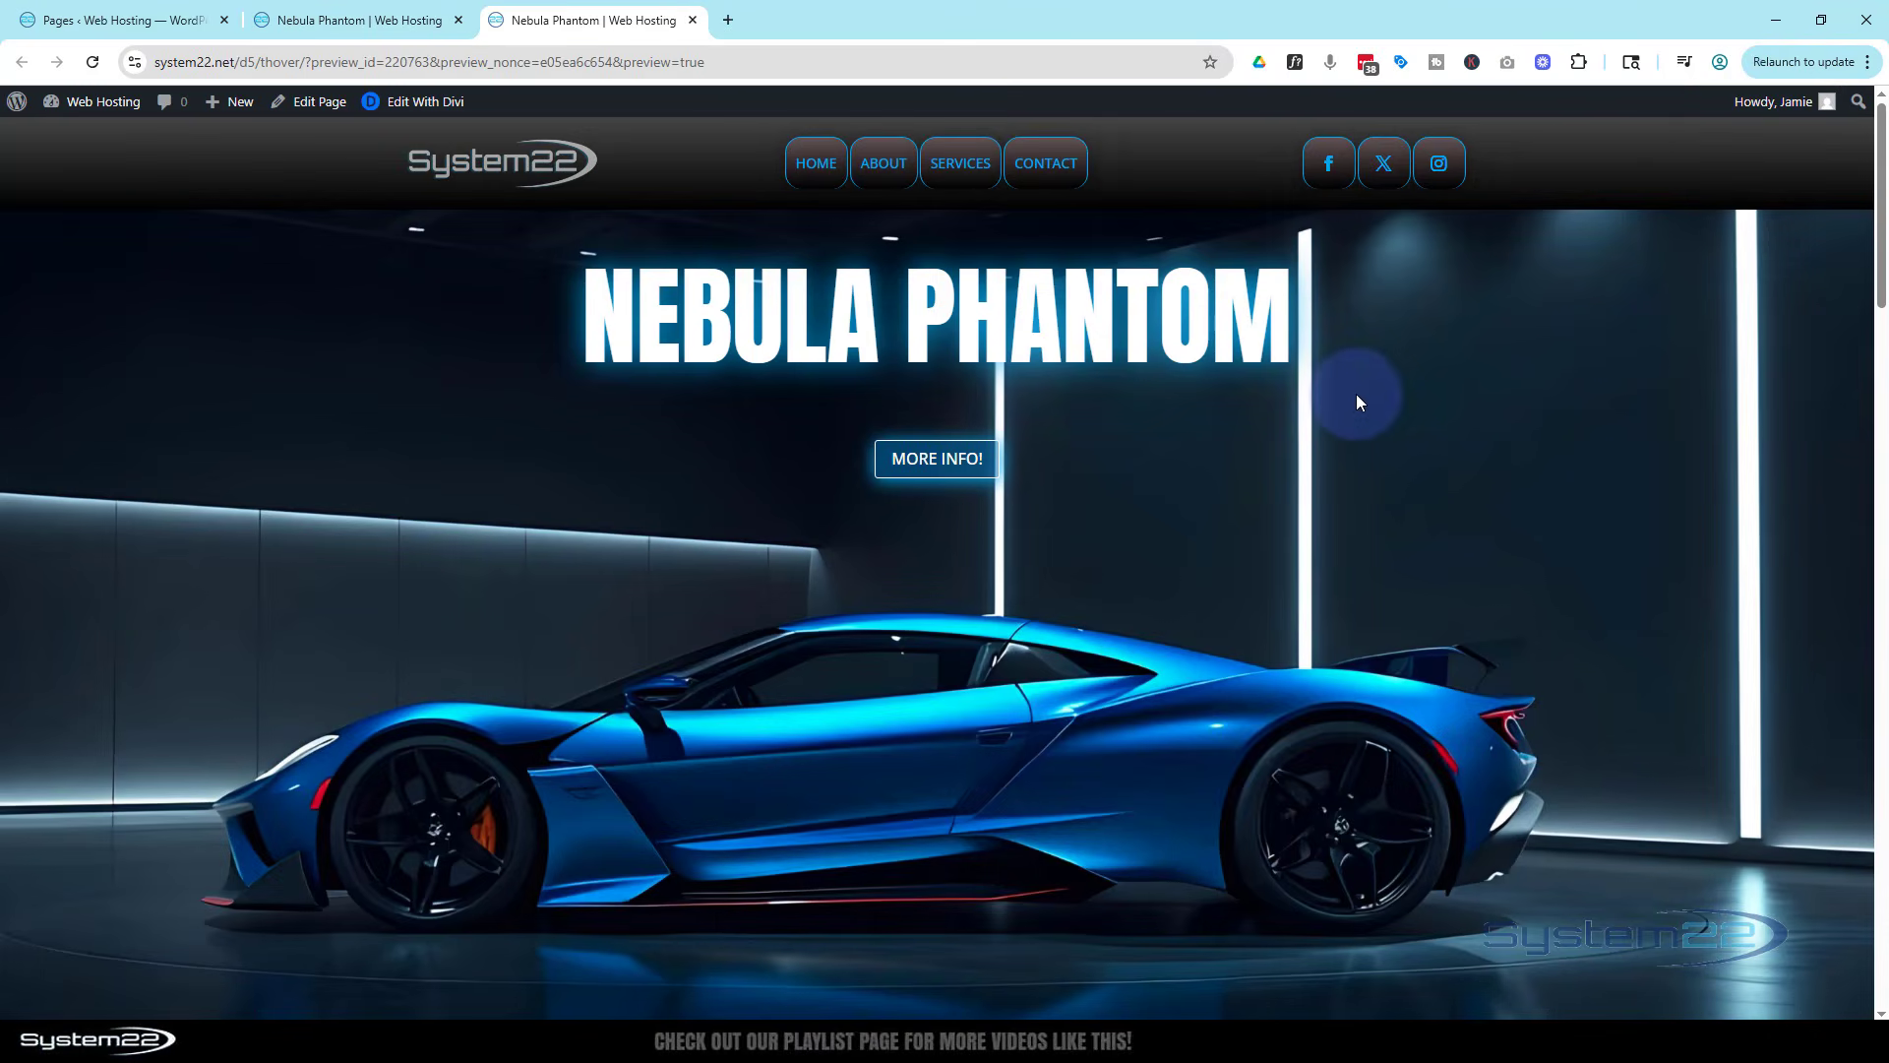
# Test the contact button's jump to the contact form section in the preview and return to the page top.
pyautogui.scroll(-5, 1362, 388)
pyautogui.scroll(-4, 1371, 379)
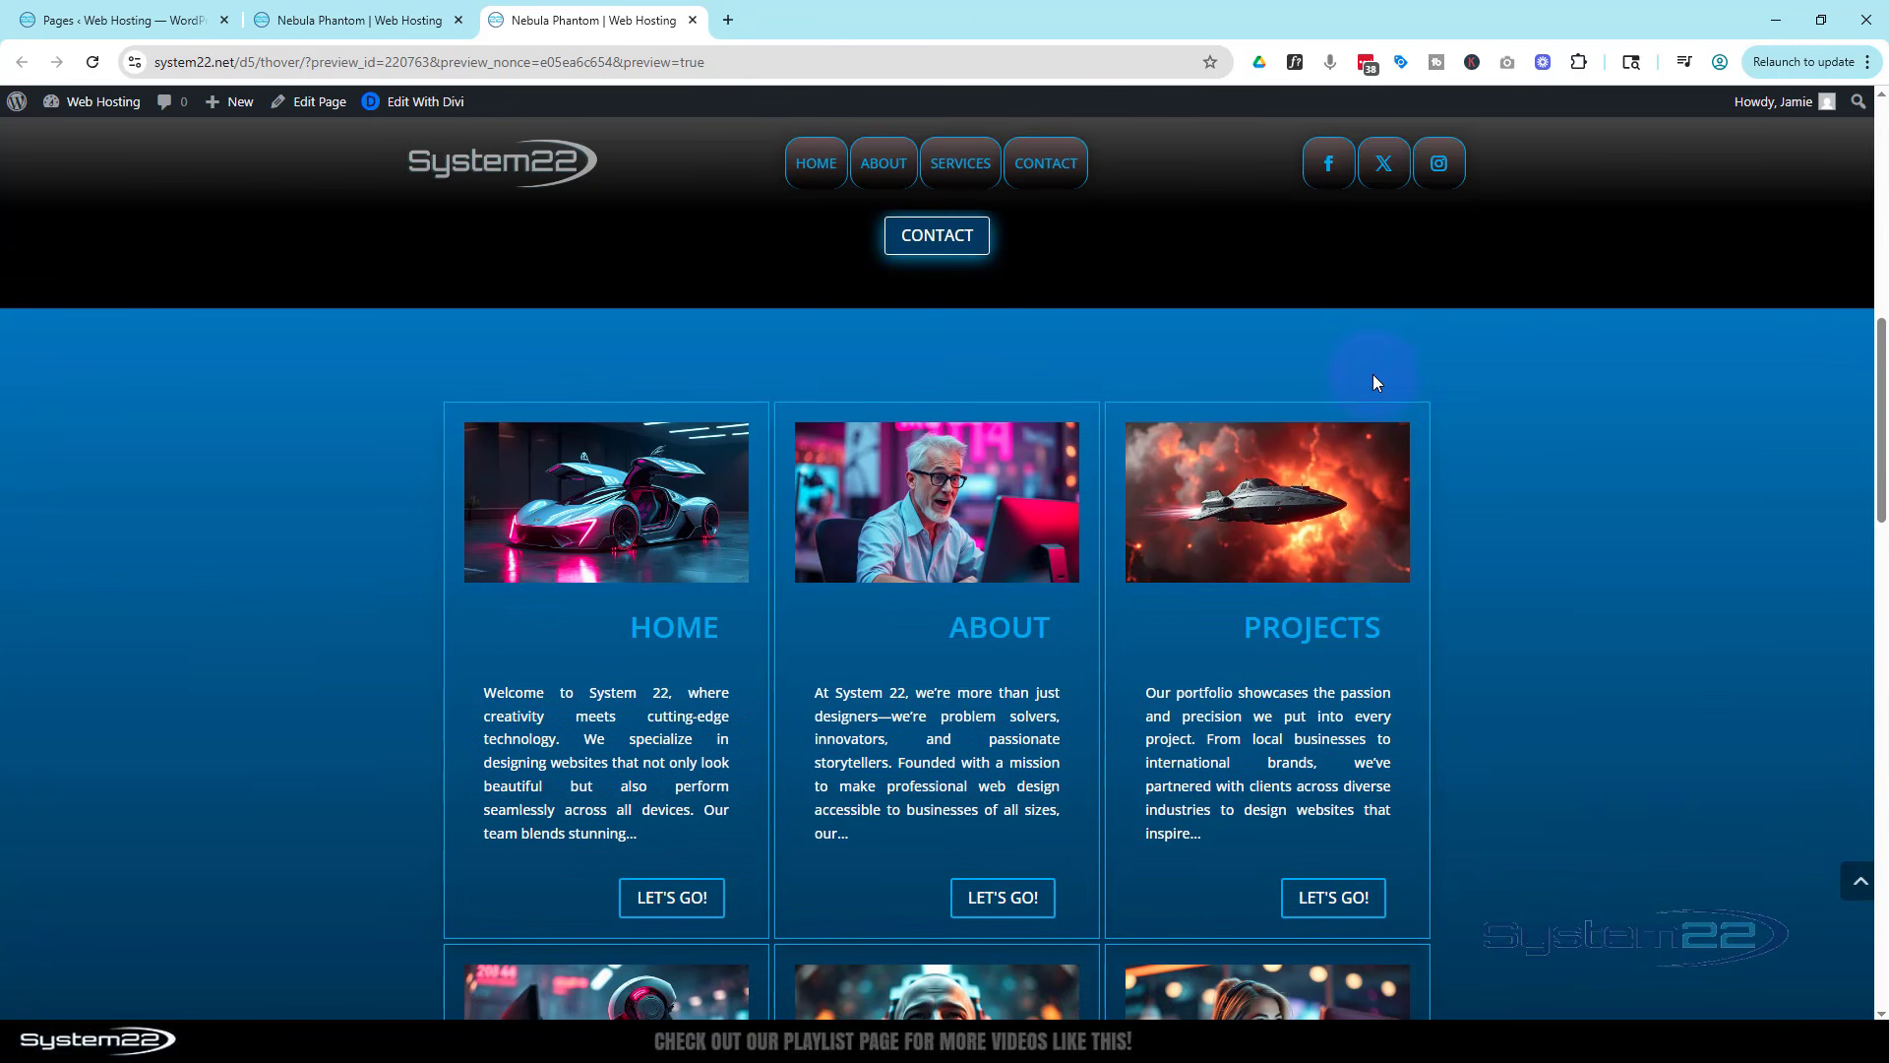
pyautogui.click(937, 237)
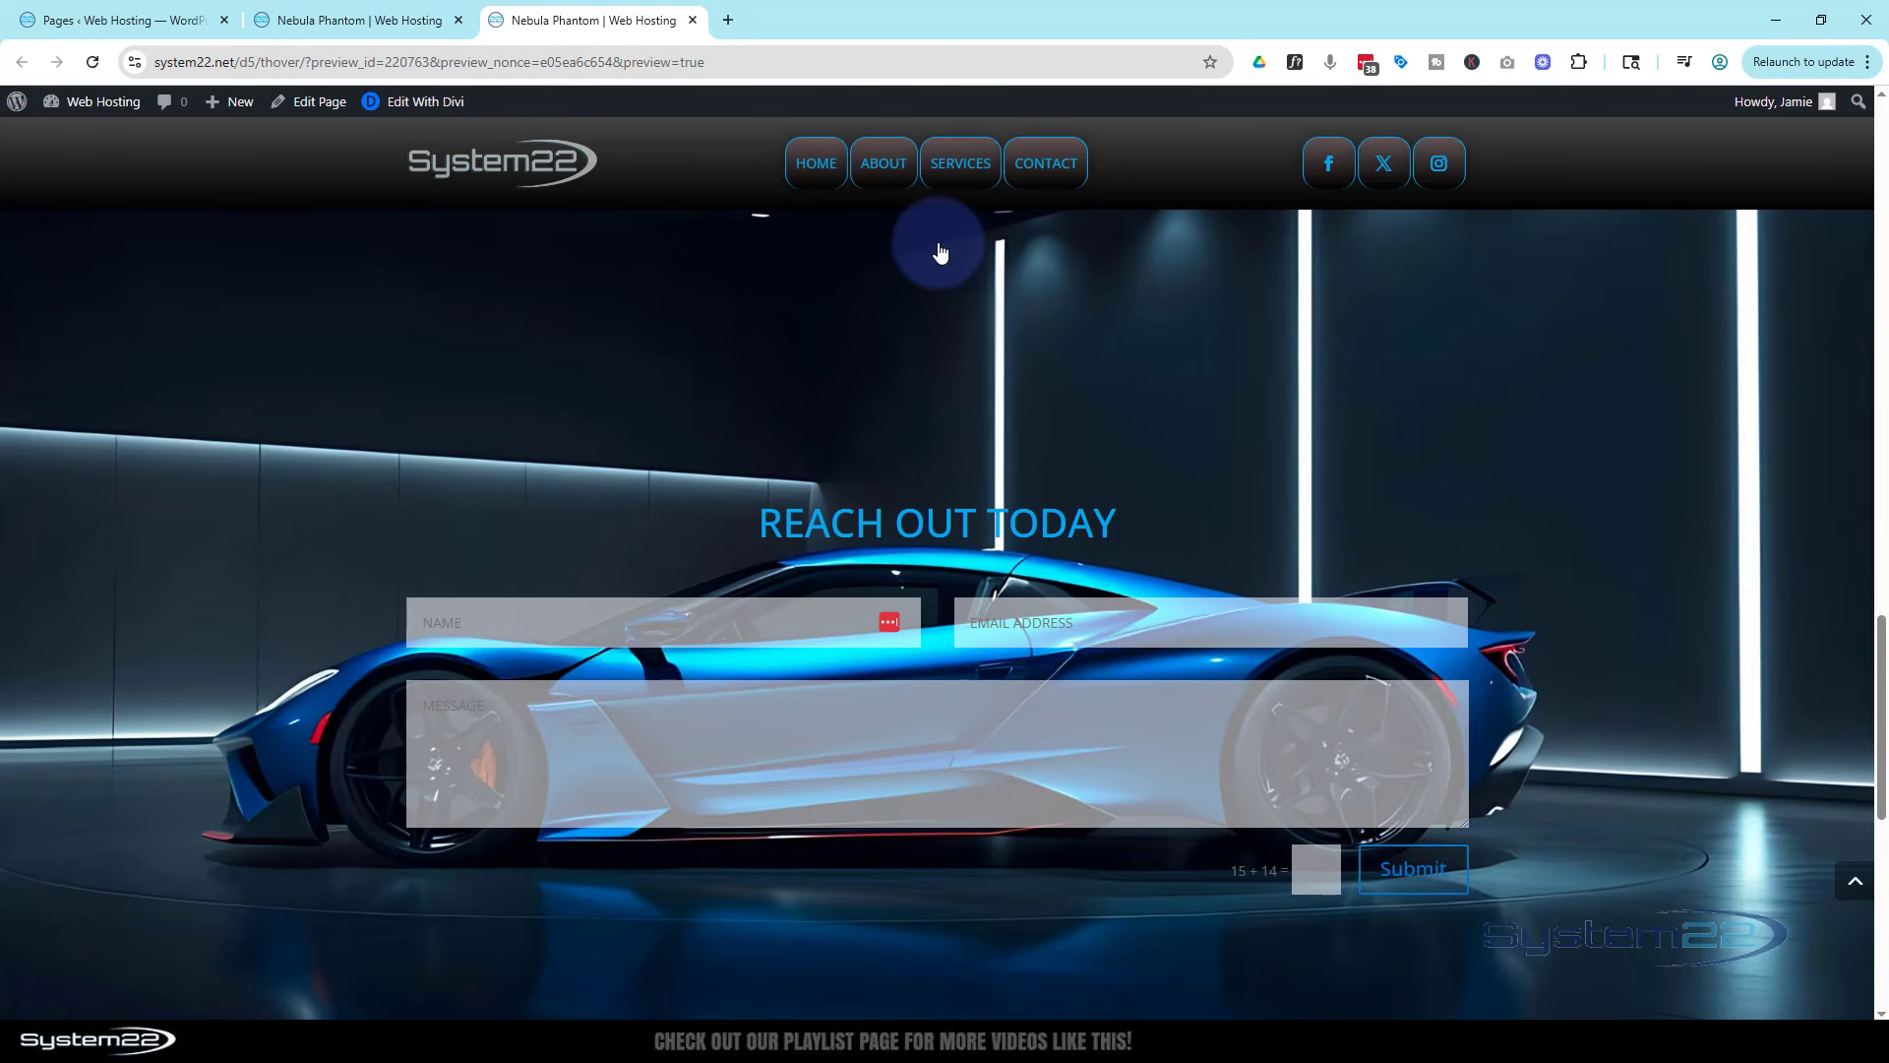
pyautogui.scroll(9, 969, 447)
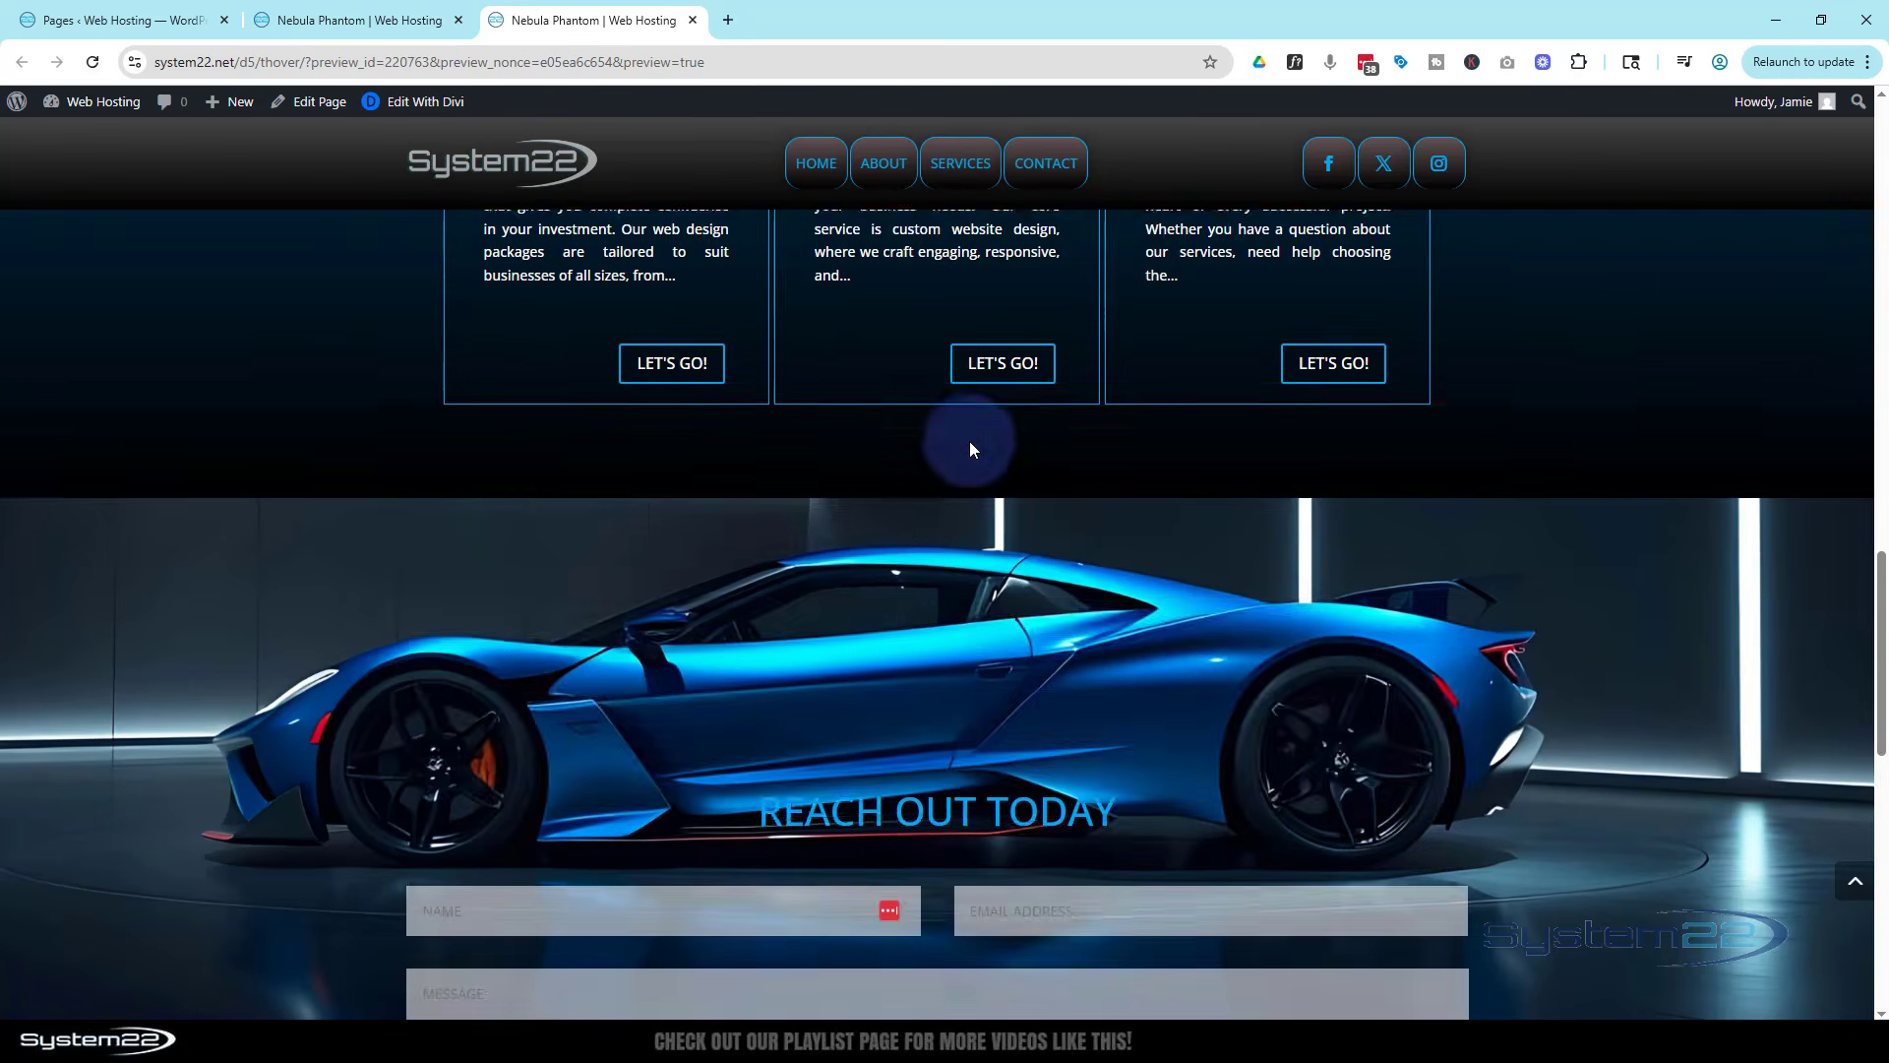
pyautogui.scroll(4, 971, 440)
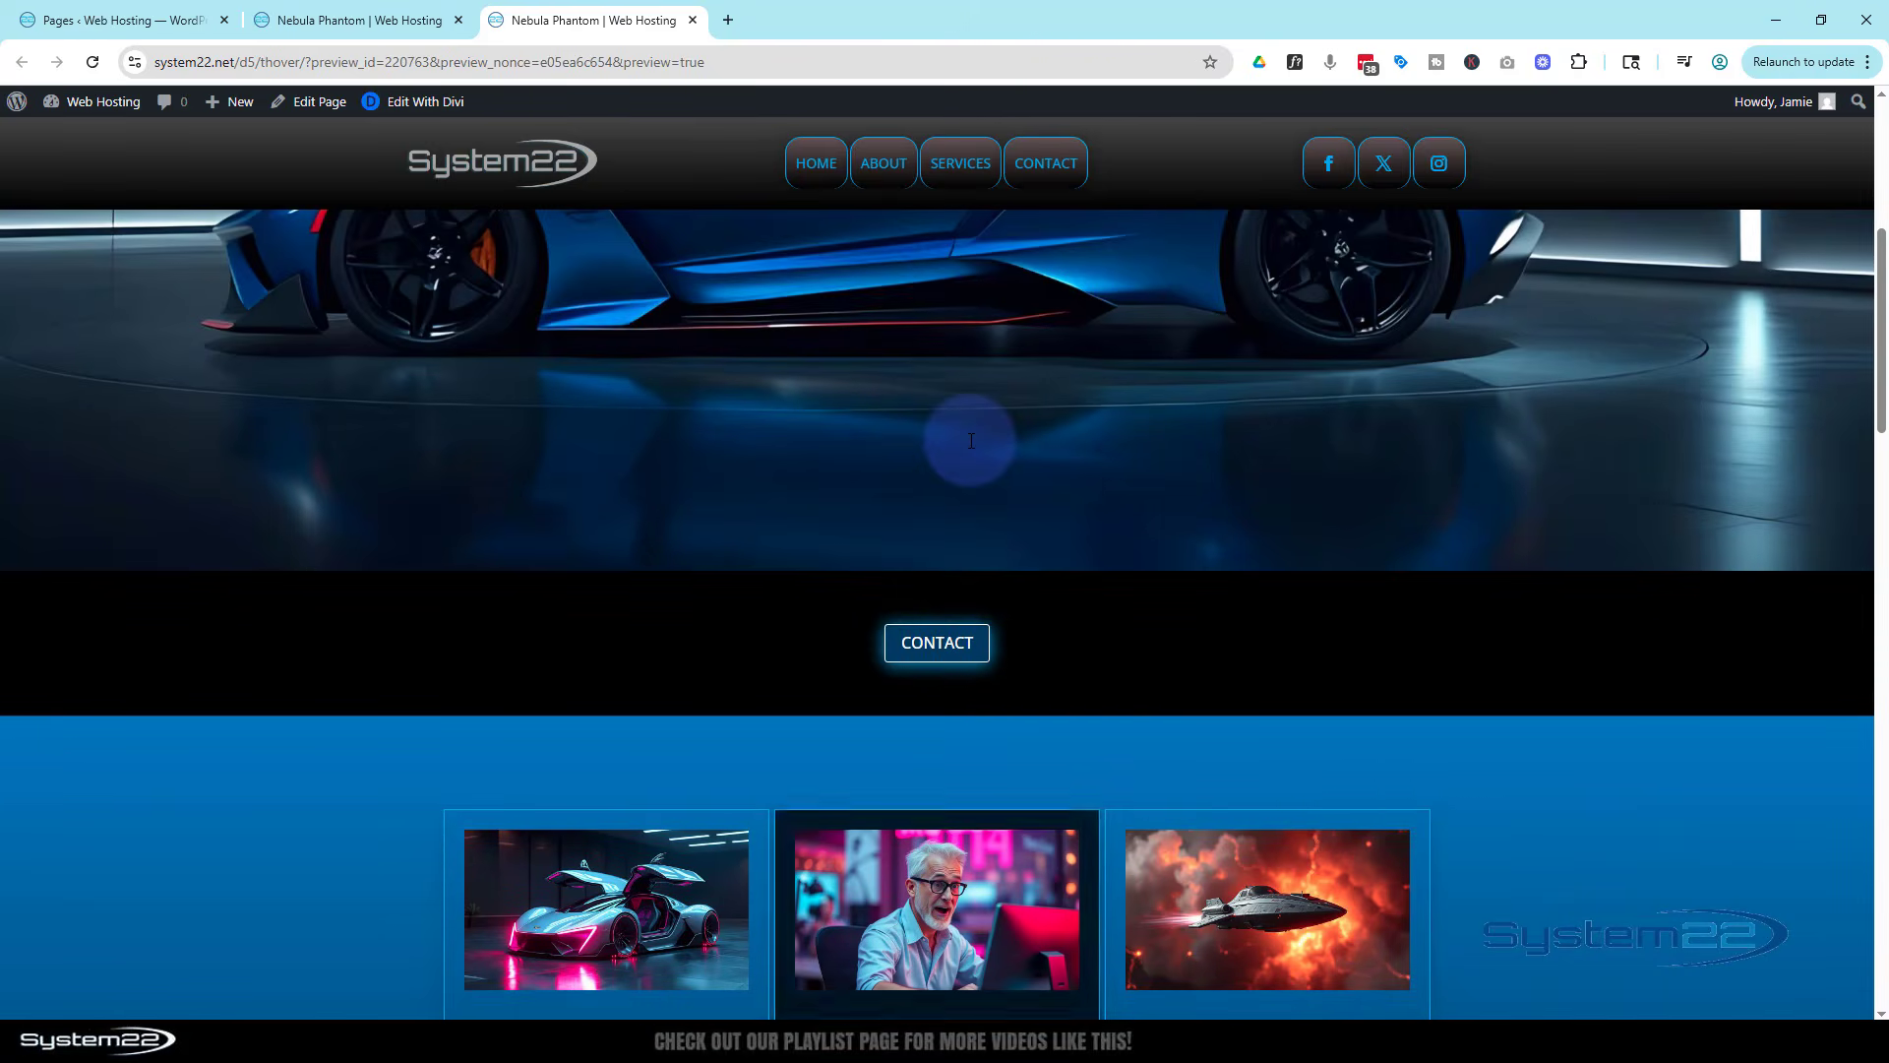
pyautogui.scroll(5, 971, 441)
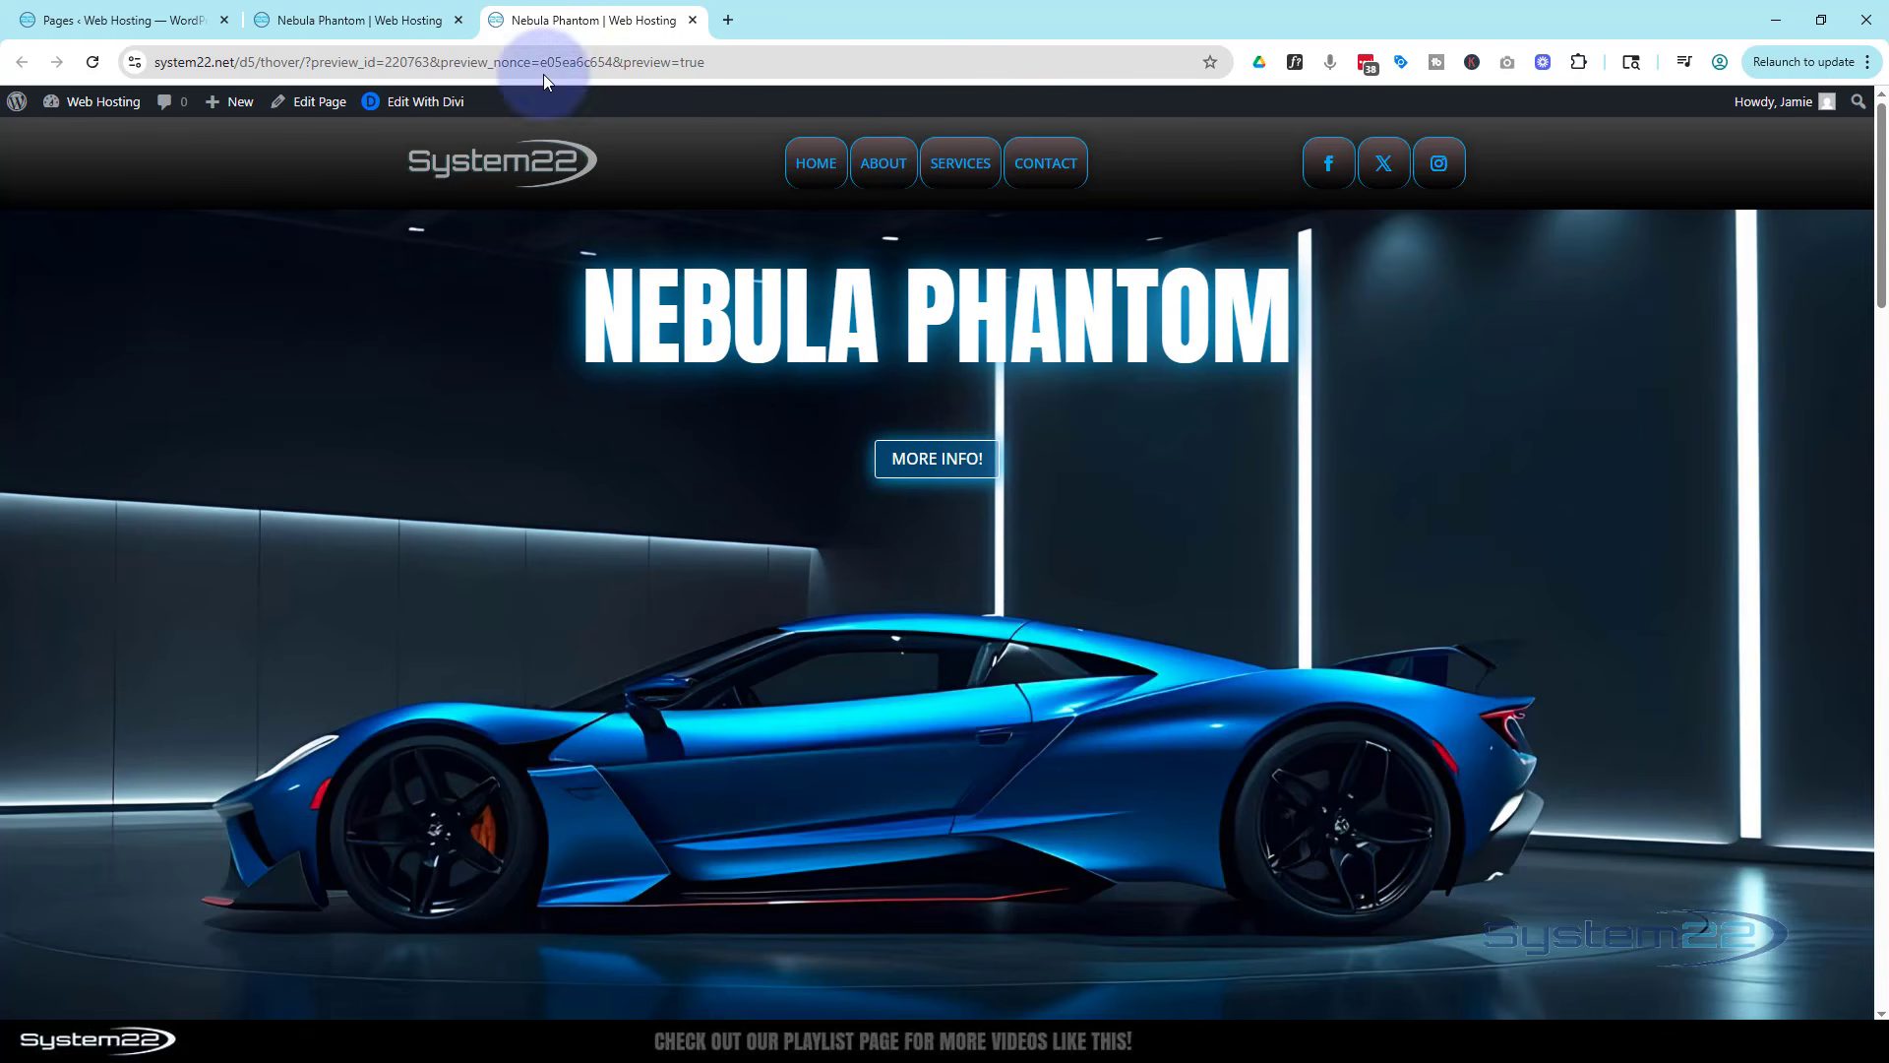
# Return to the page builder and delete the contact button module from the black section.
pyautogui.click(379, 21)
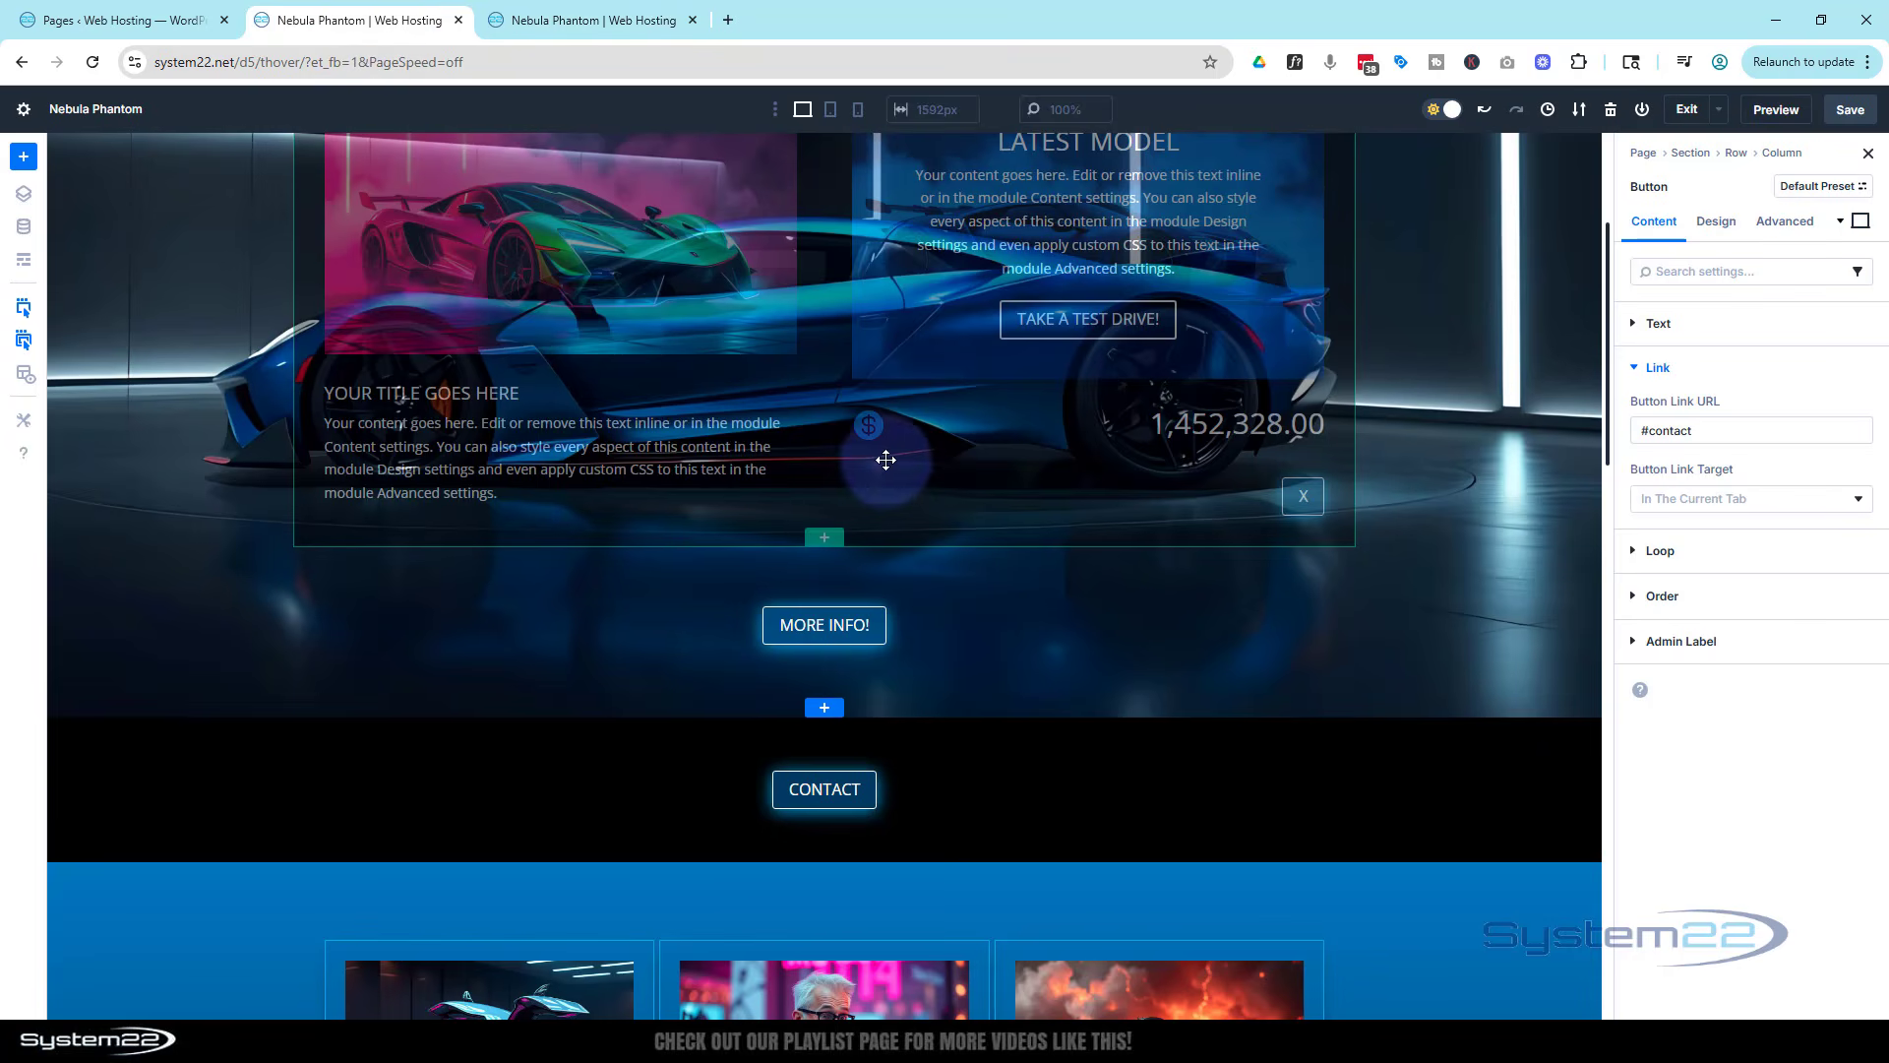
pyautogui.scroll(-5, 886, 449)
pyautogui.scroll(2, 890, 451)
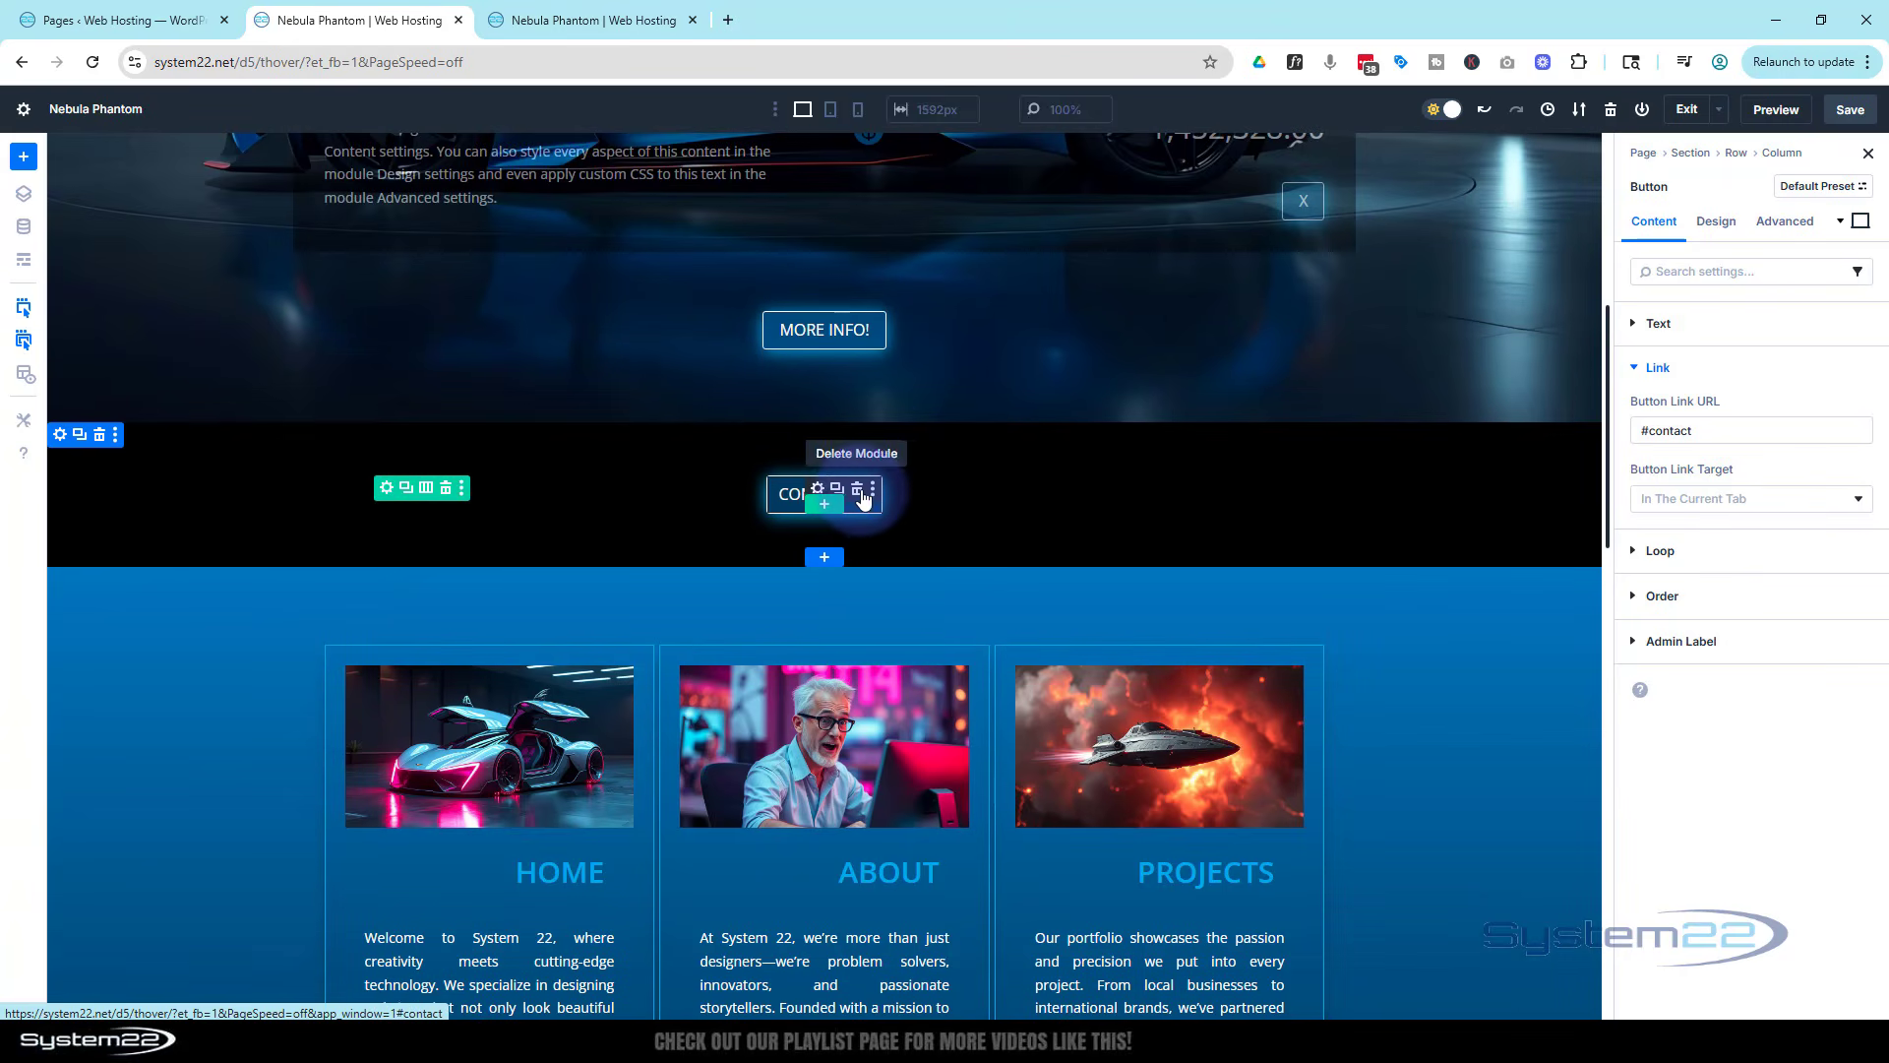
pyautogui.click(869, 488)
# Delete the "CSS ID" attribute from the "Reach Out Today" section.
pyautogui.scroll(-13, 978, 507)
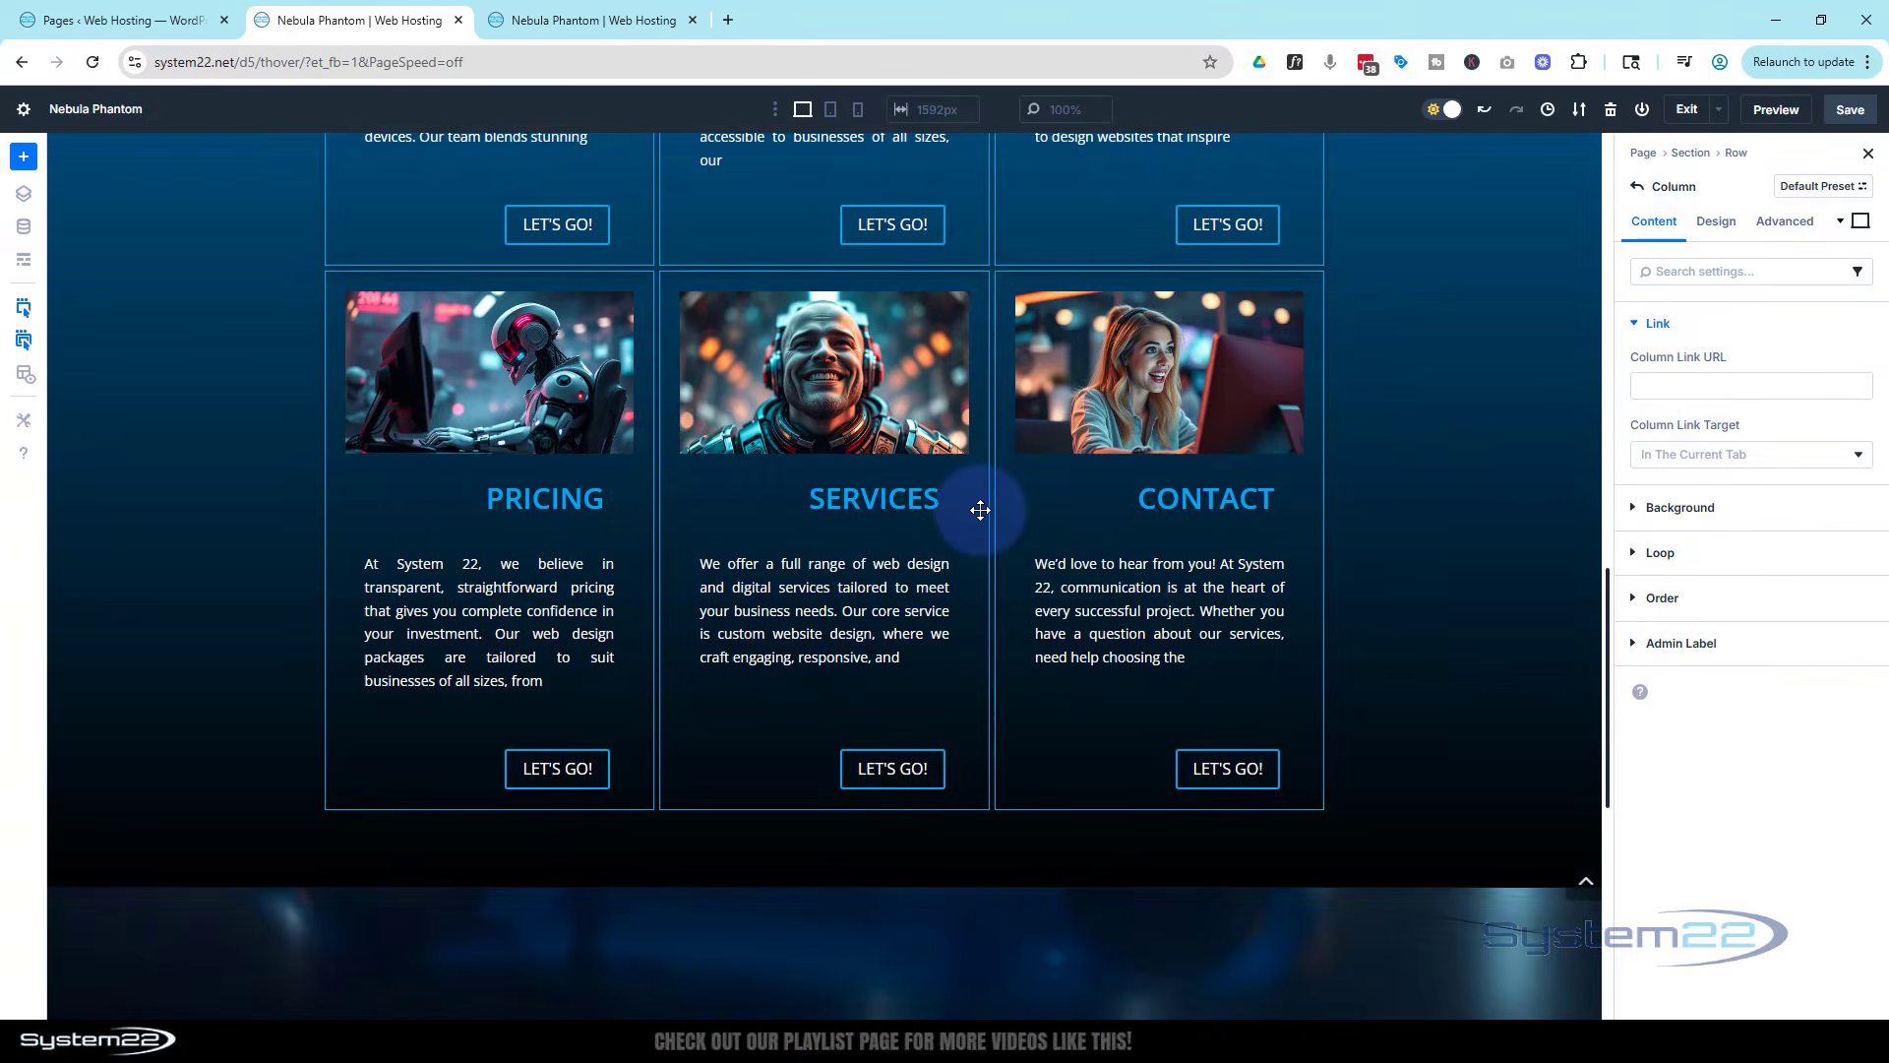
pyautogui.scroll(-3, 981, 510)
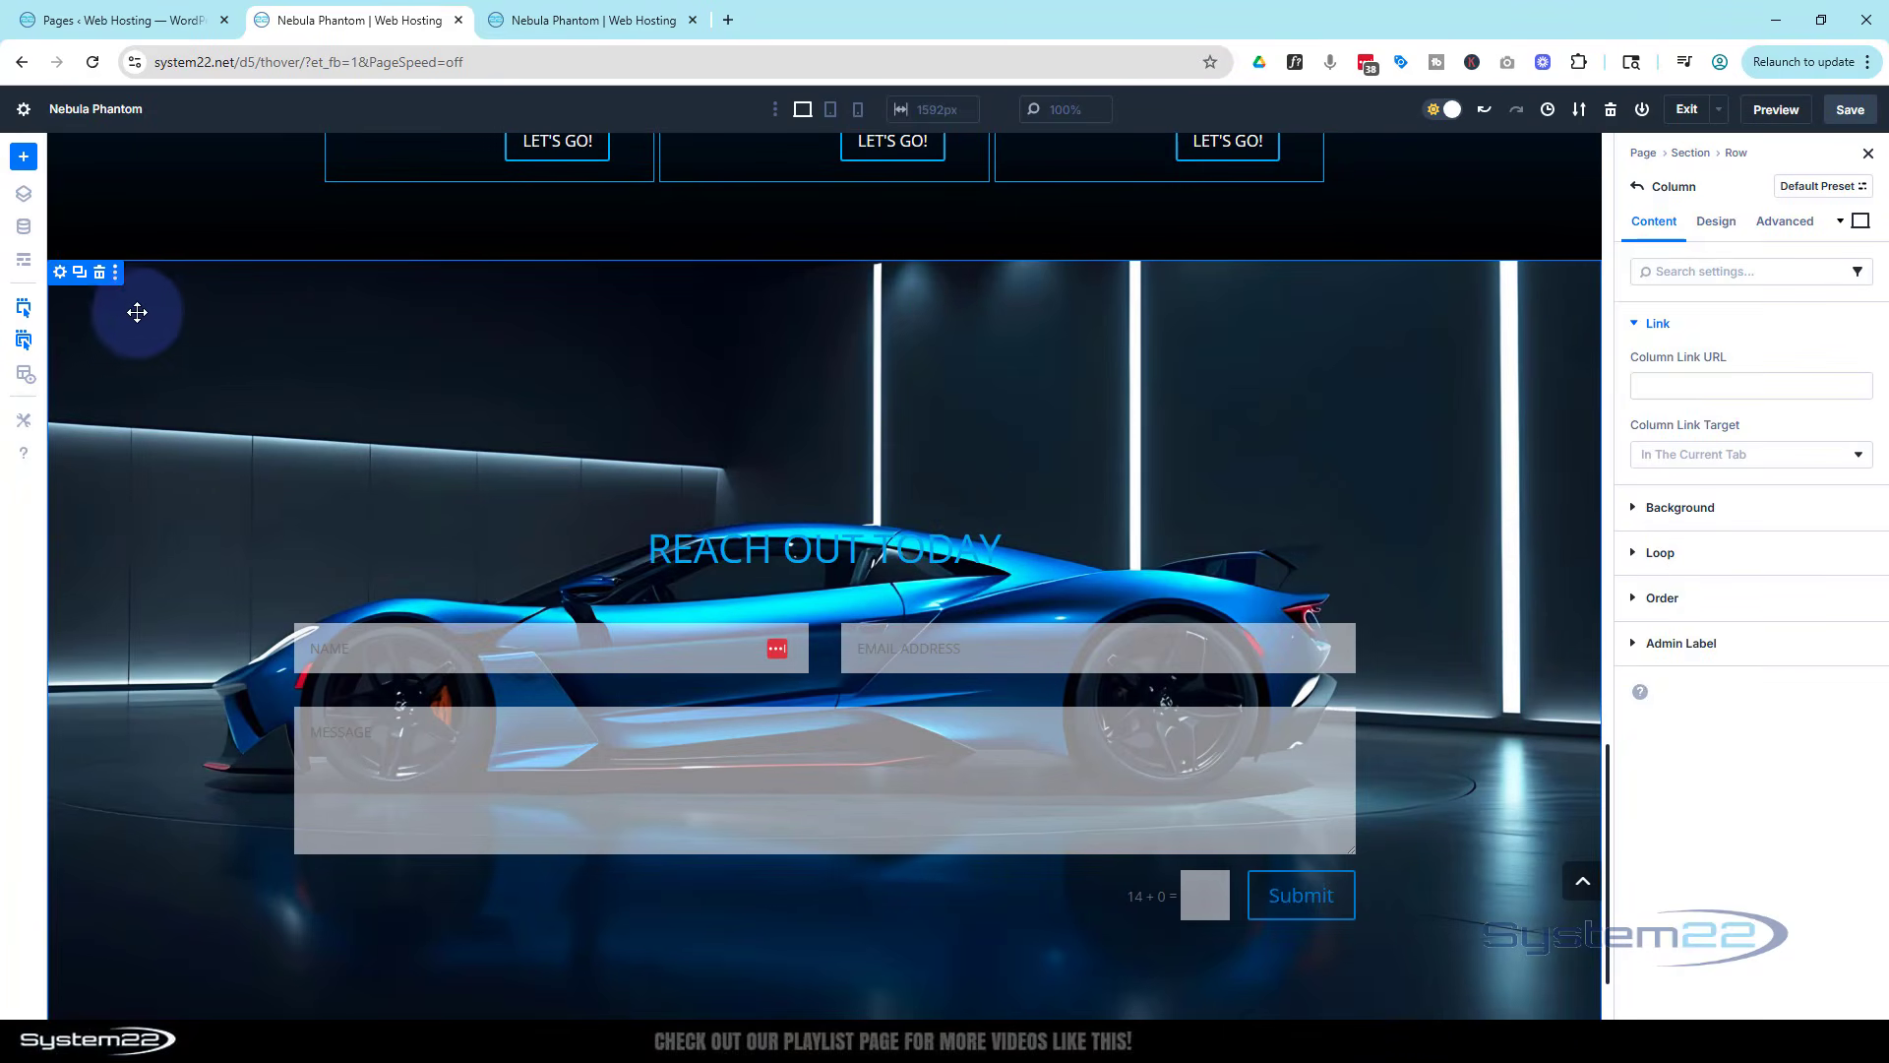
pyautogui.click(60, 275)
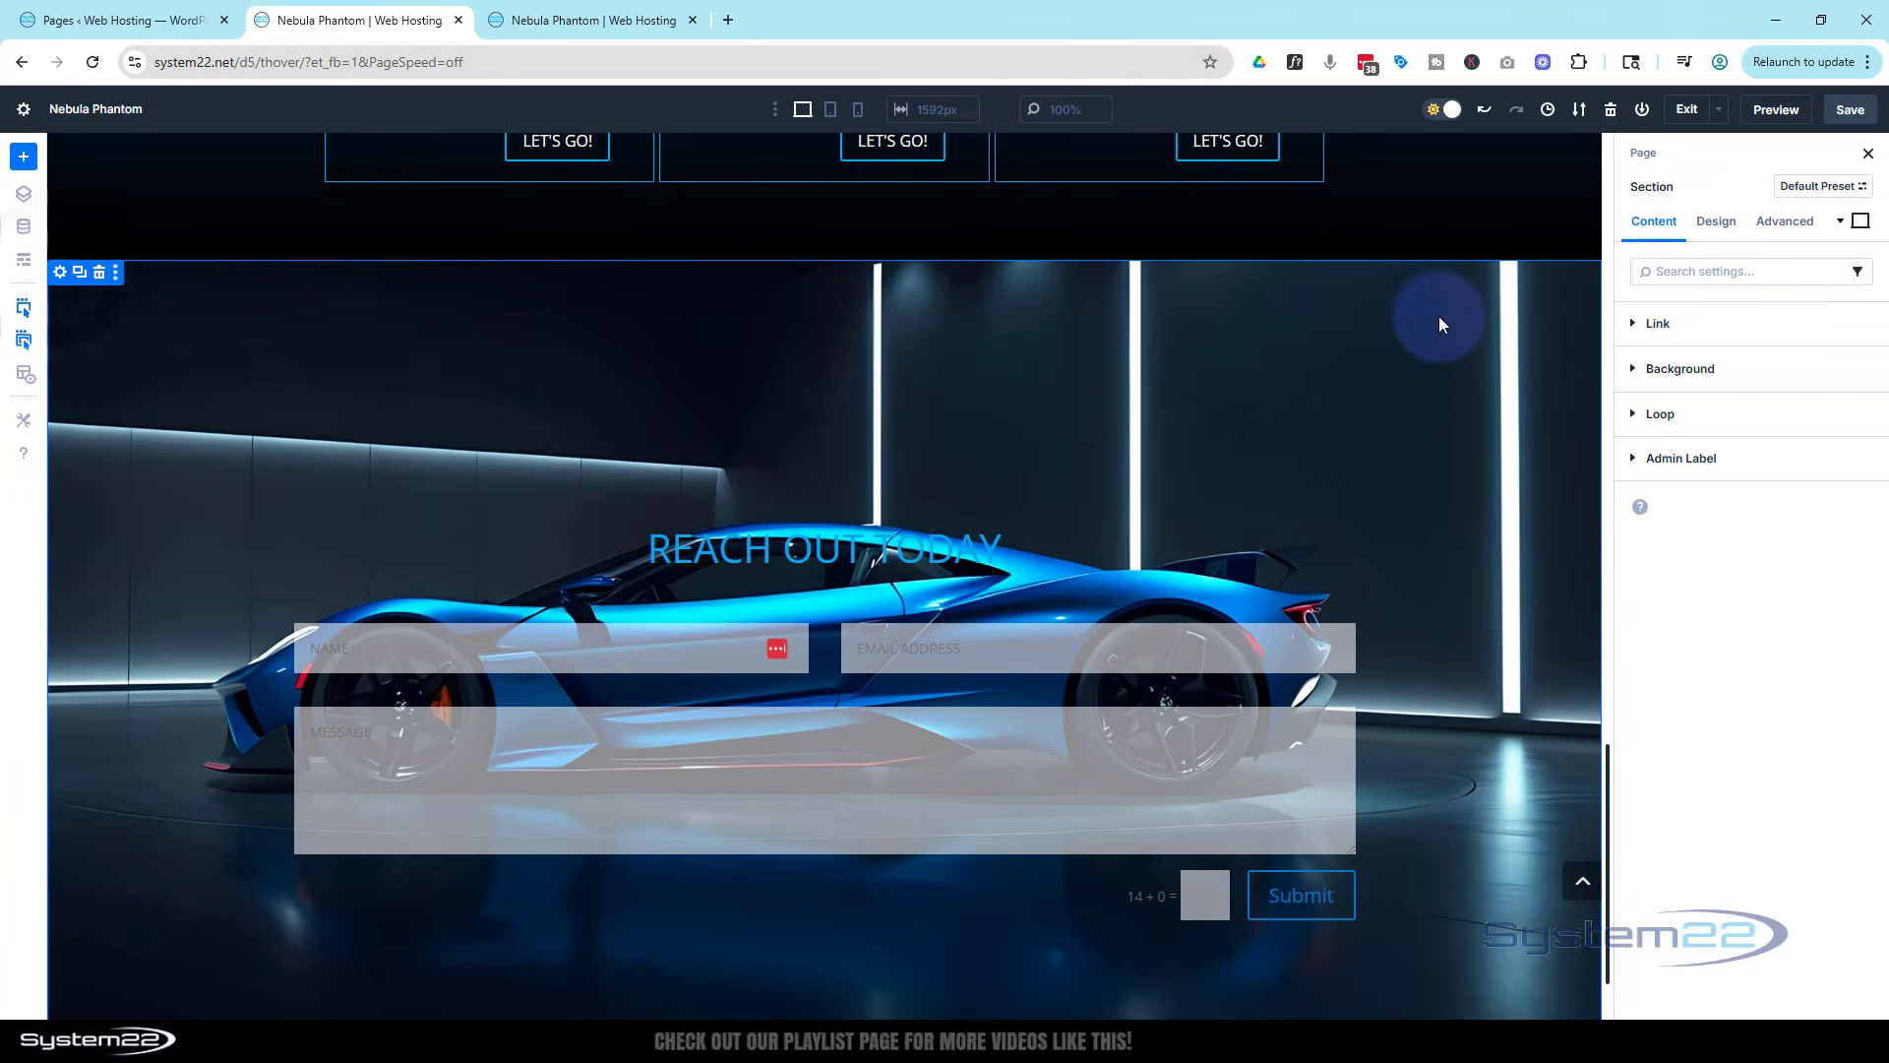
pyautogui.click(1785, 221)
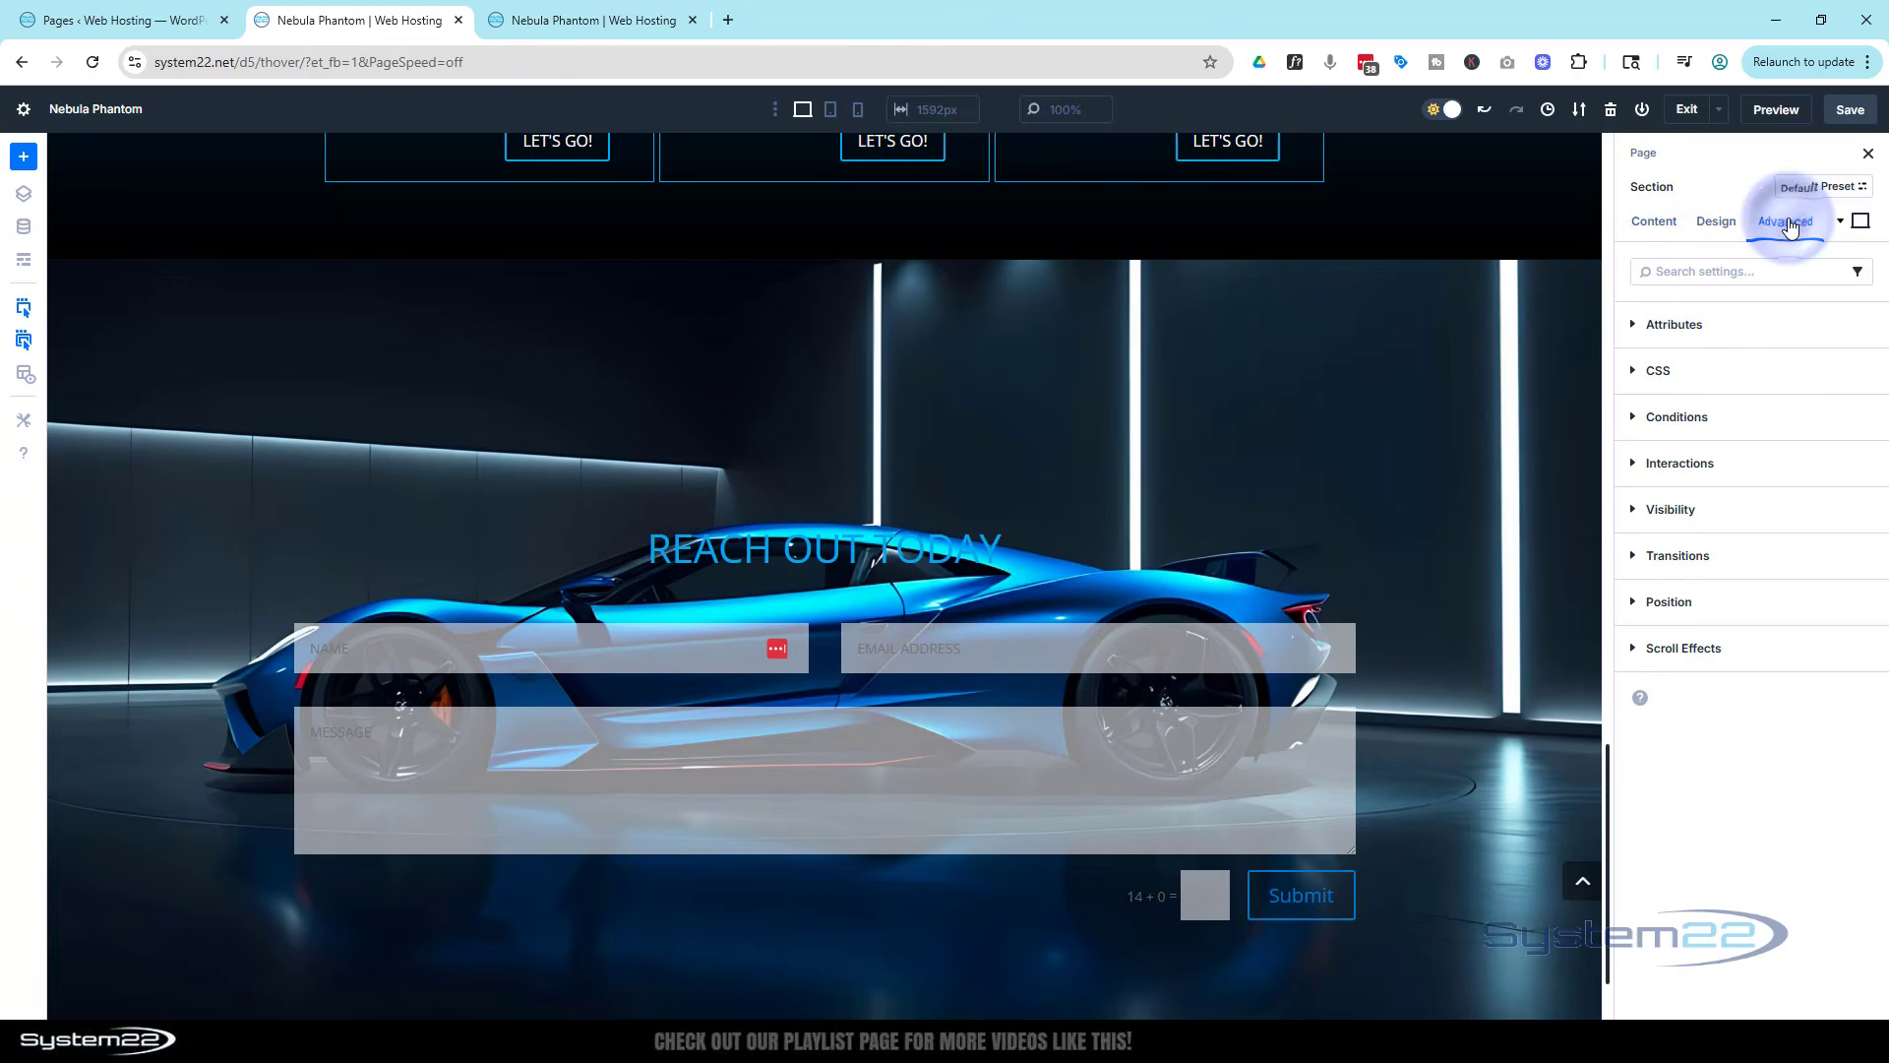
pyautogui.click(1754, 319)
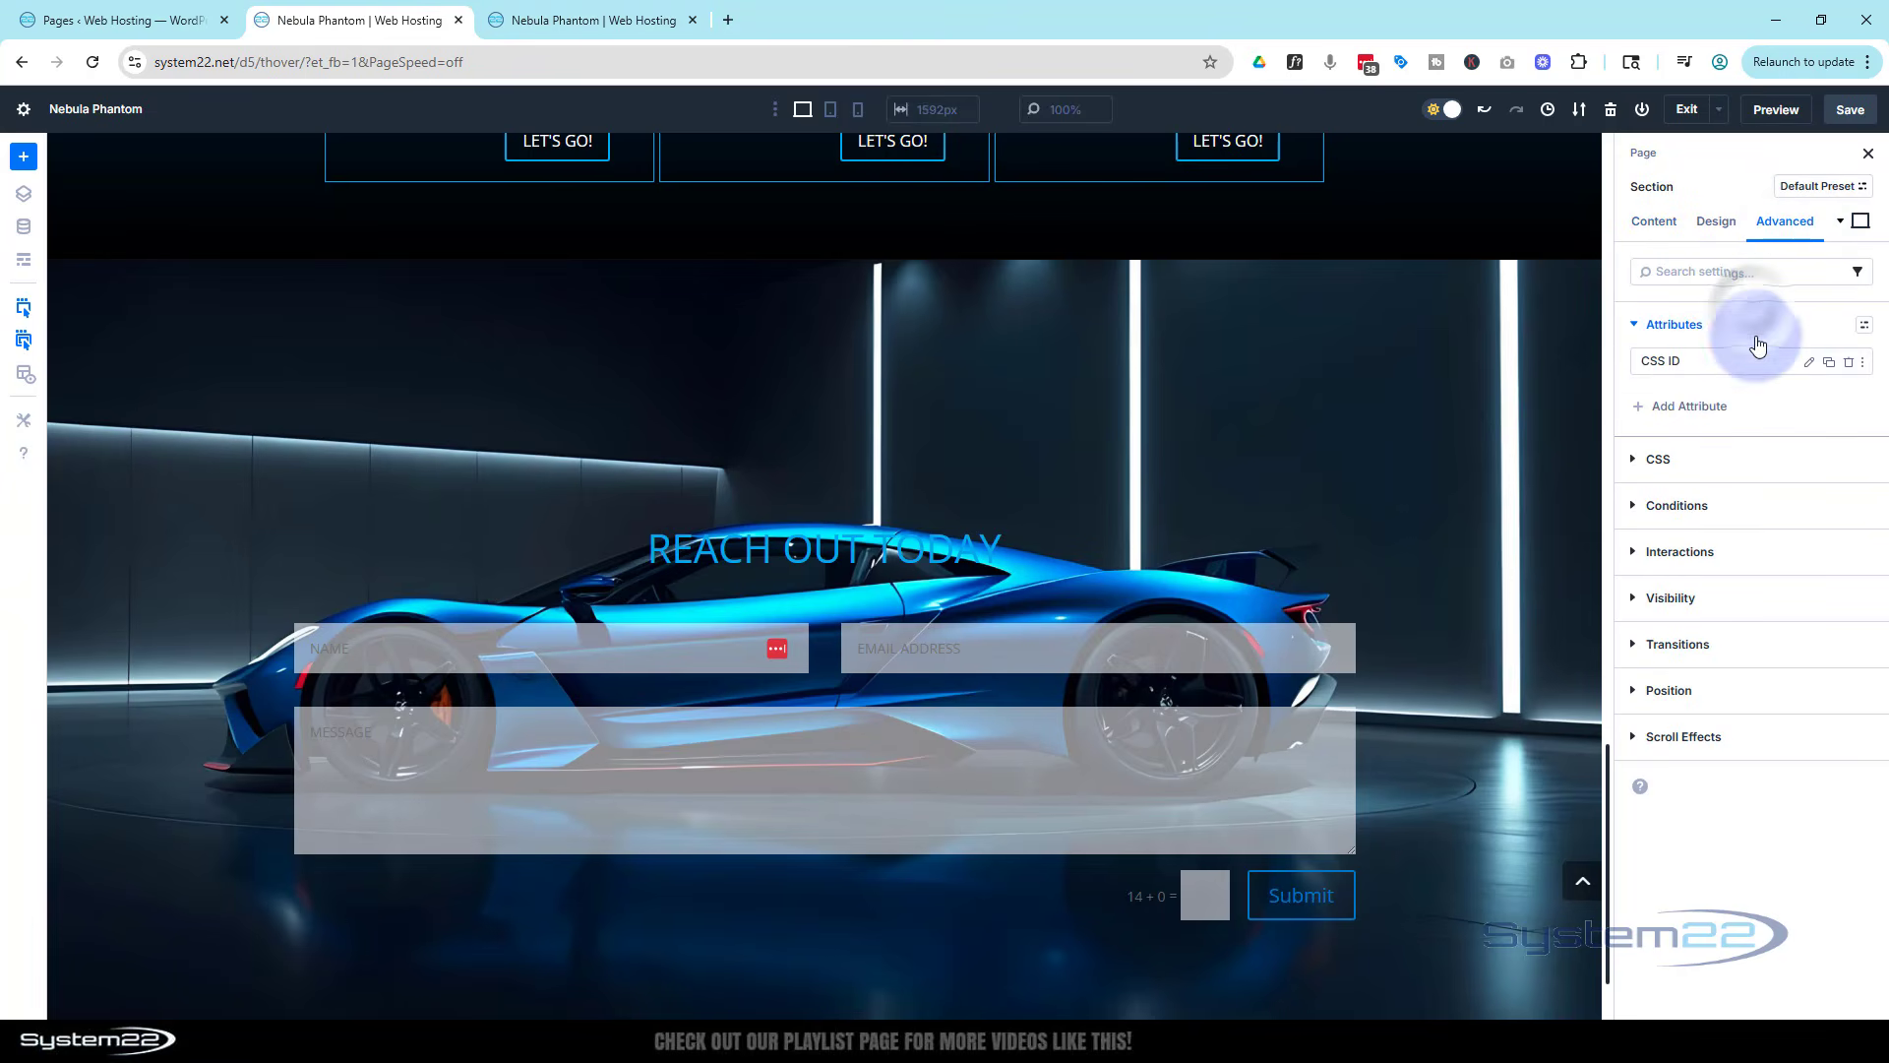
pyautogui.click(1852, 364)
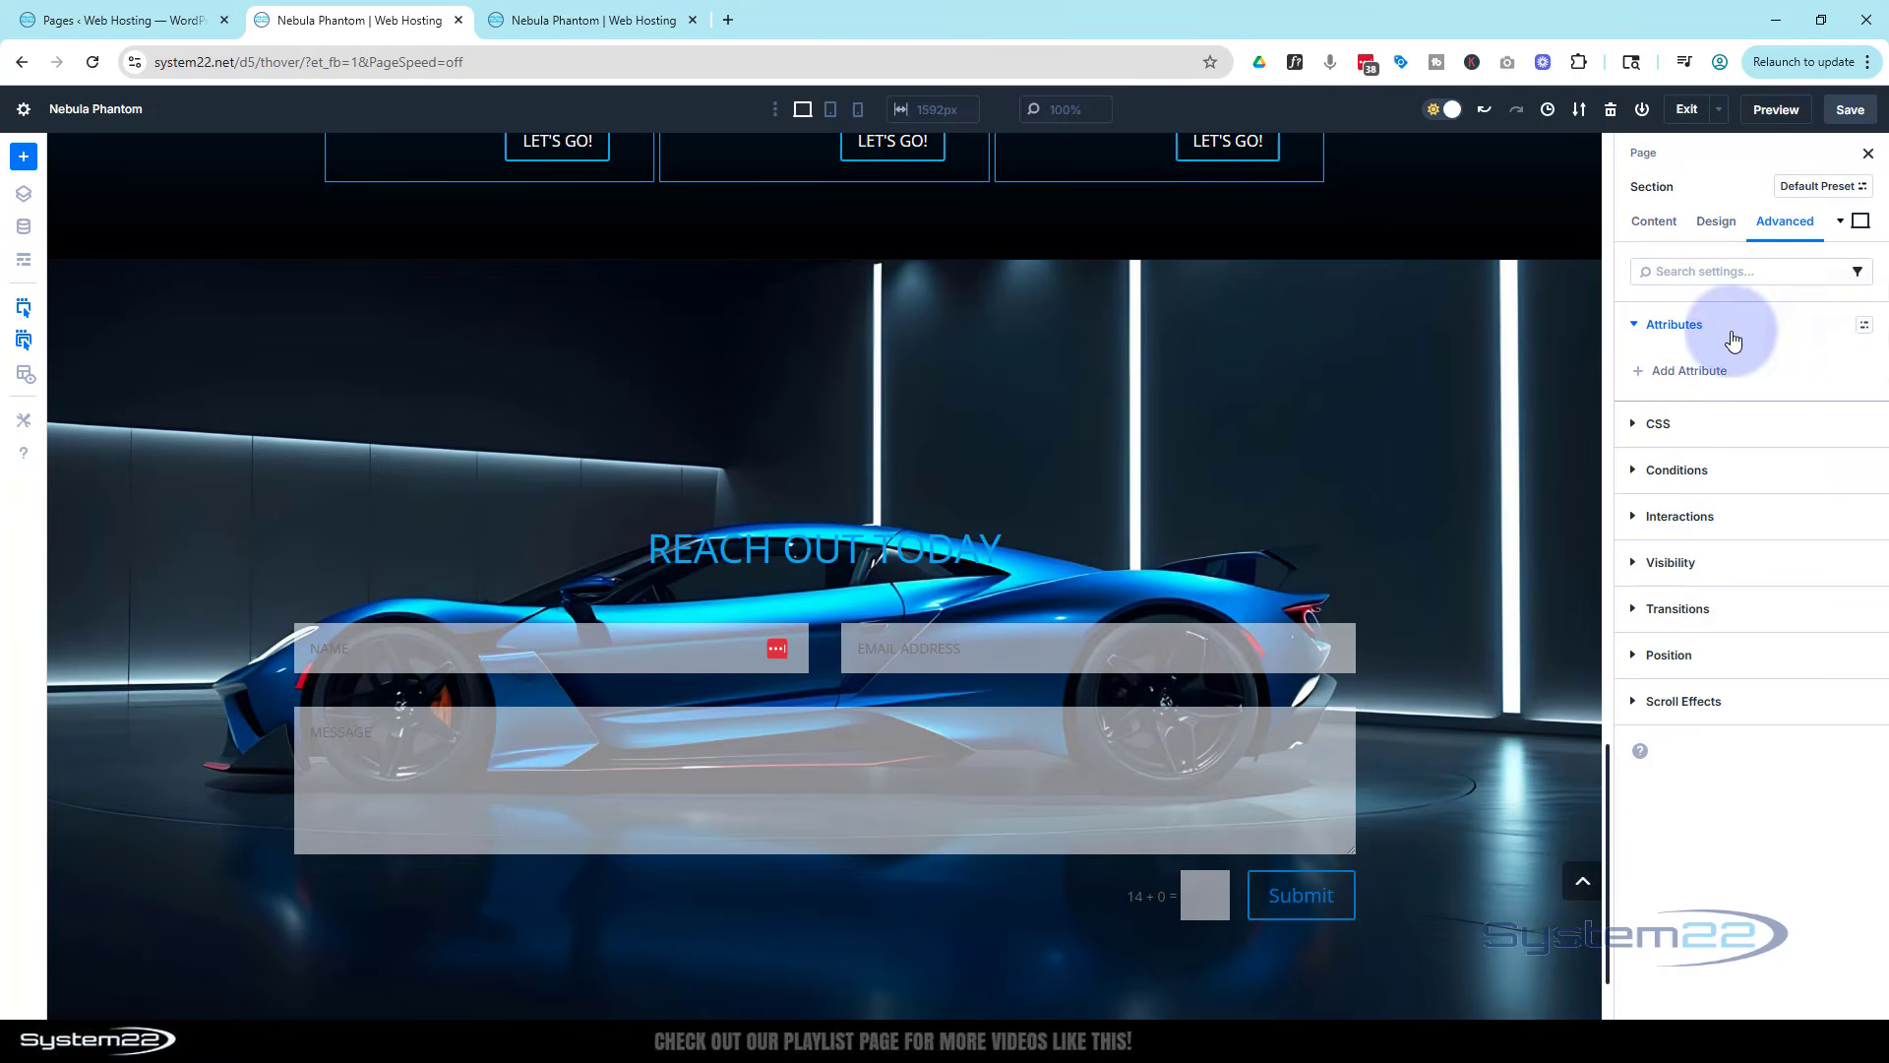
# Set the "Reach Out Today" section's admin label to "Contact Form".
pyautogui.click(1654, 221)
pyautogui.click(1696, 461)
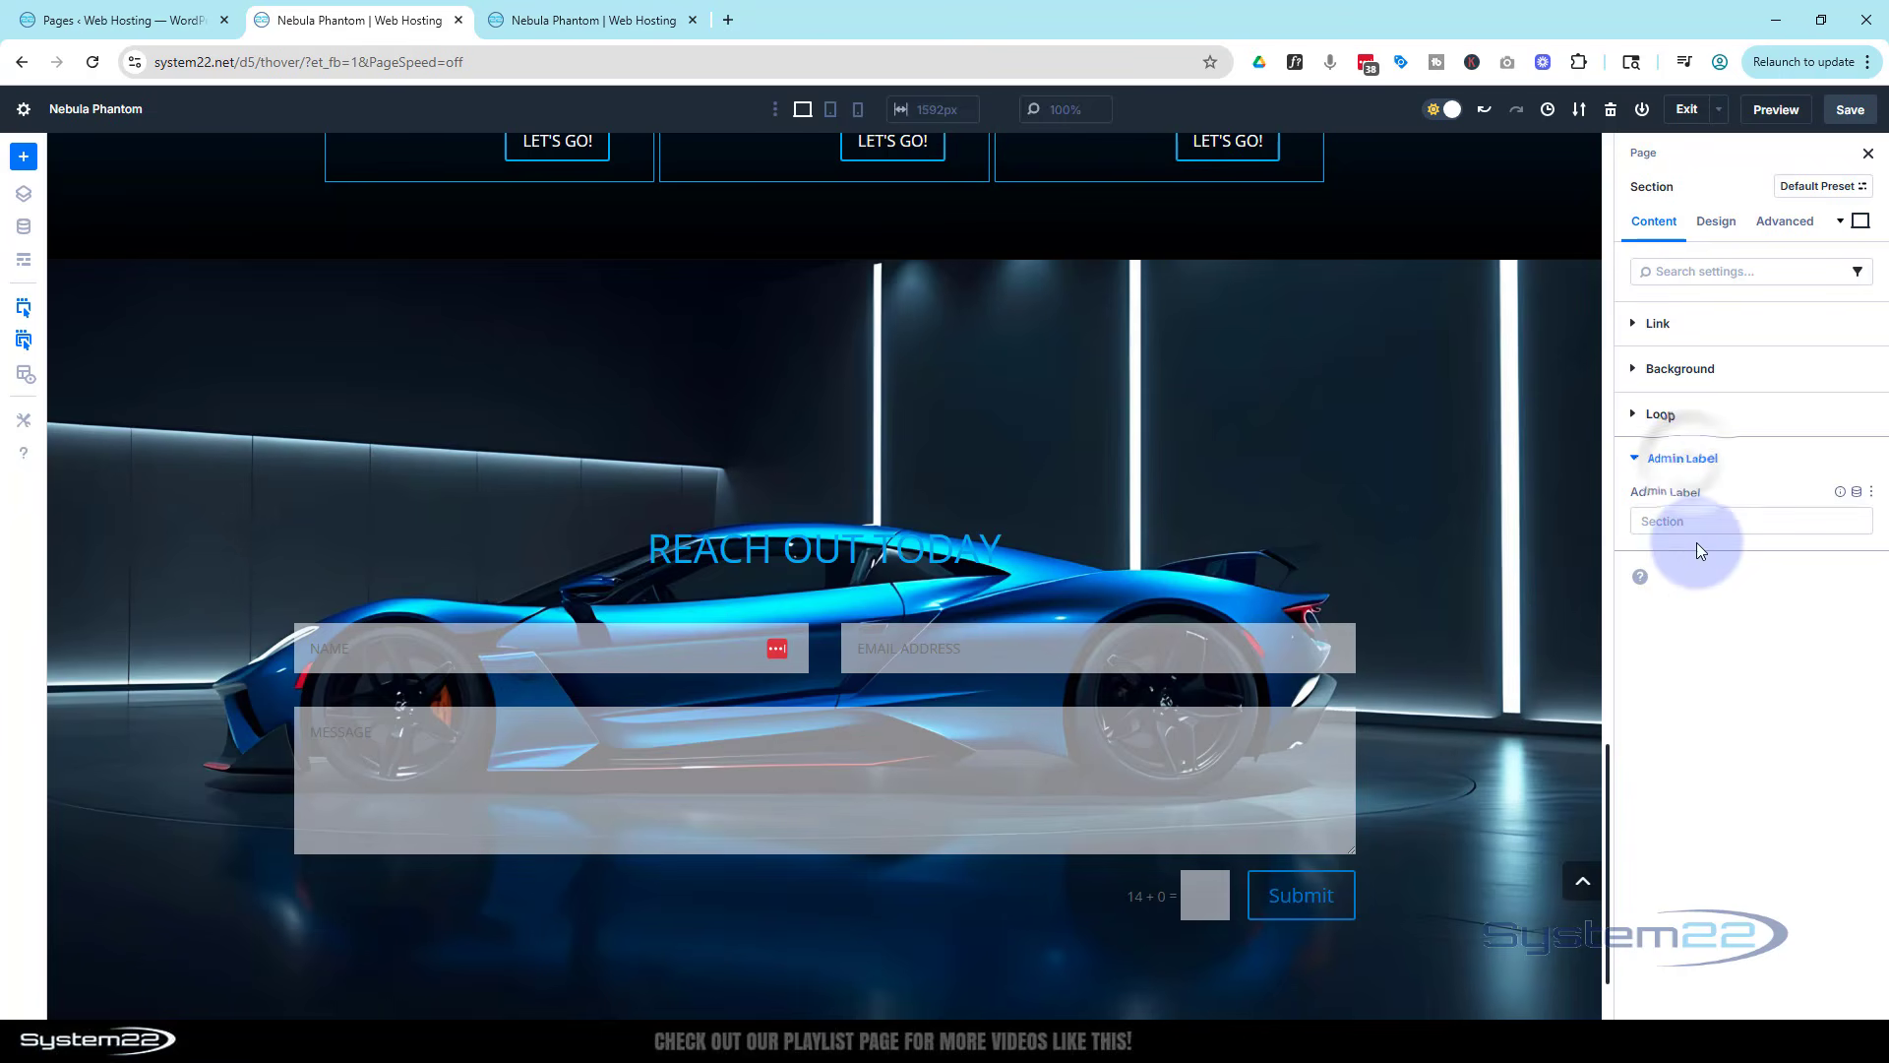
pyautogui.click(1681, 522)
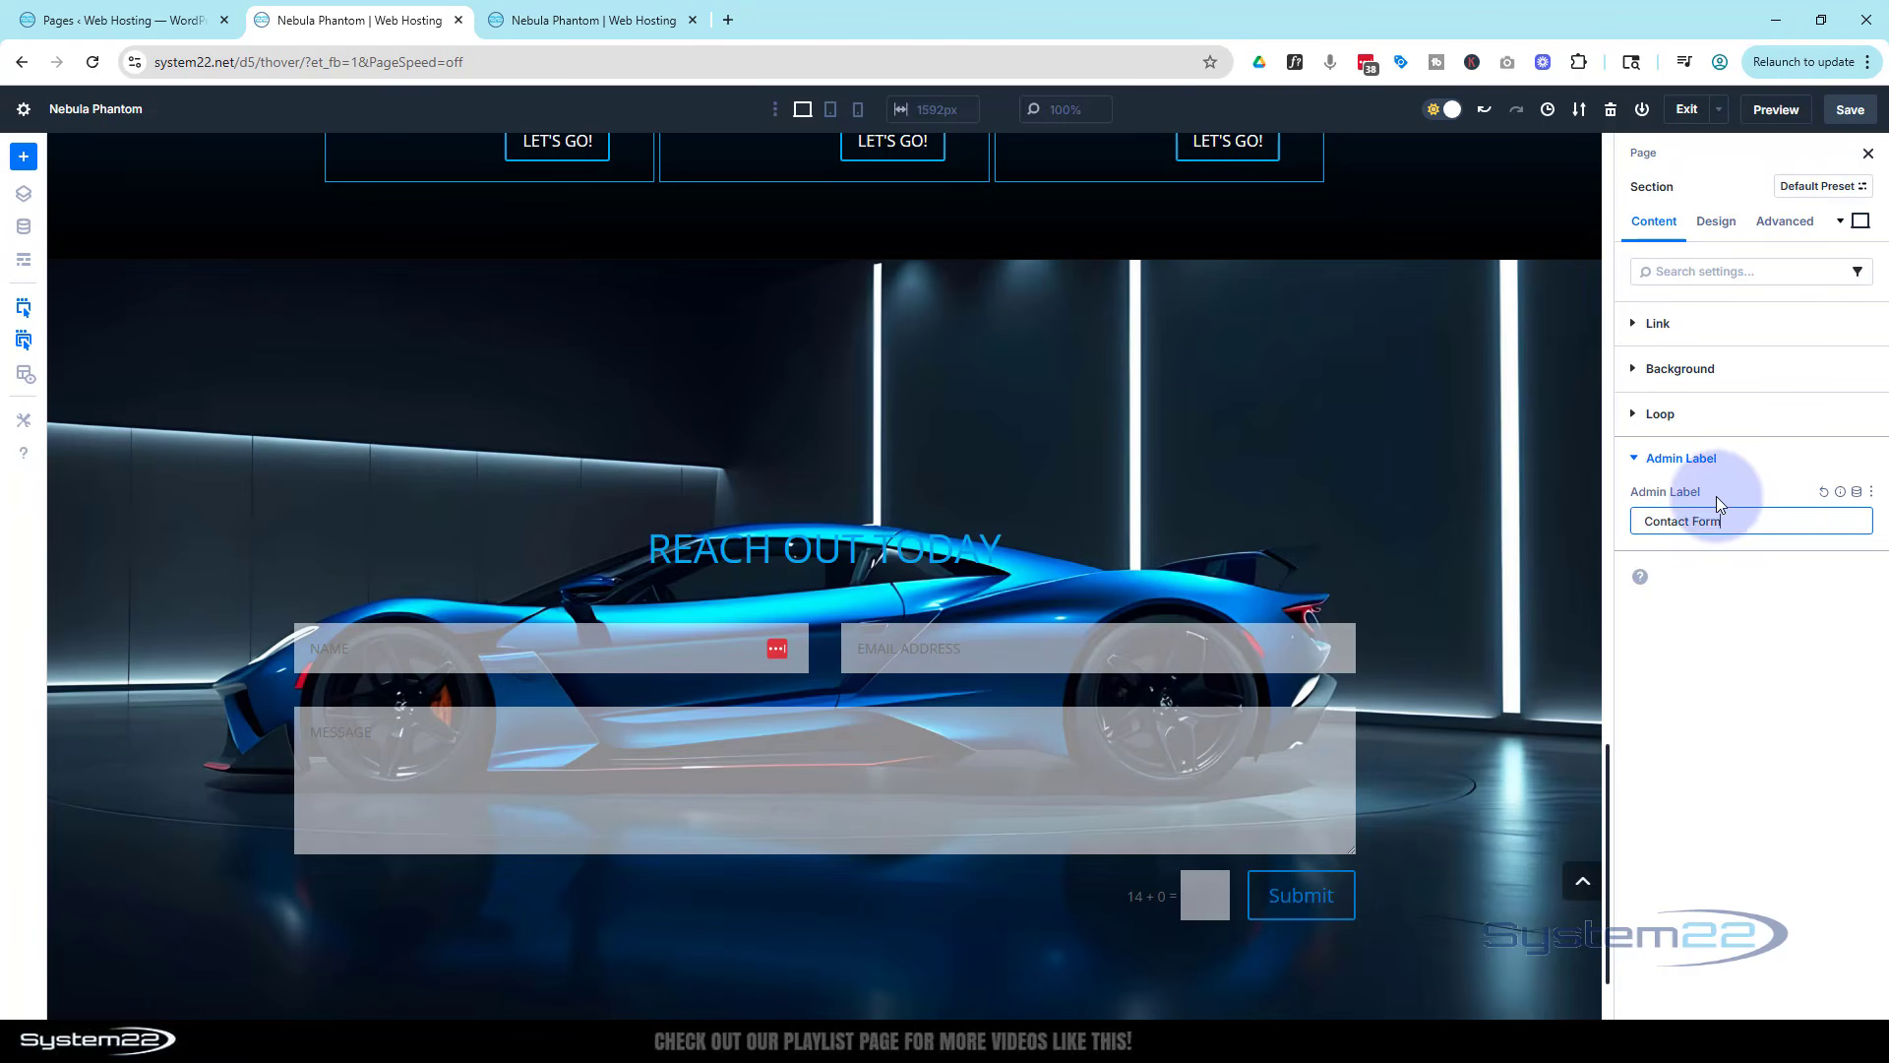
pyautogui.click(1202, 411)
# Insert a Button module in the empty row of the black section and paste the copied button design attributes onto it.
pyautogui.scroll(10, 1200, 410)
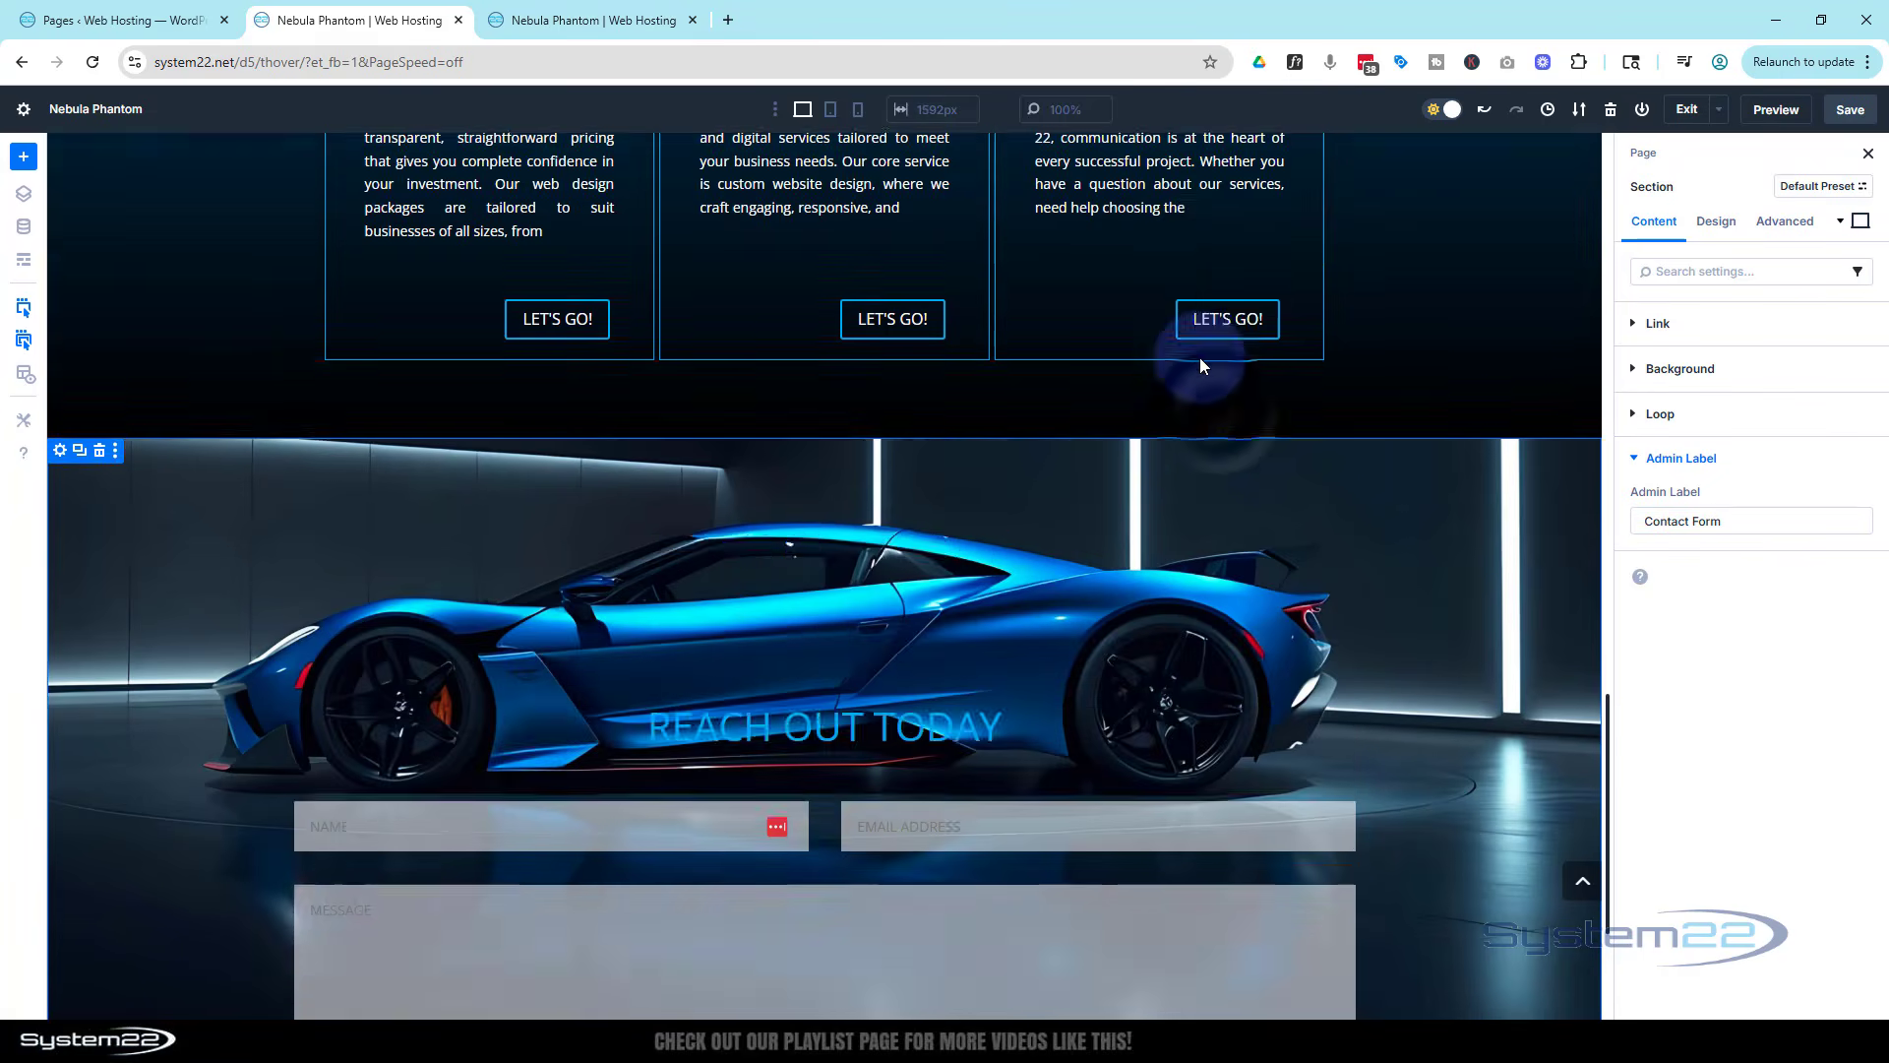
pyautogui.scroll(4, 1200, 354)
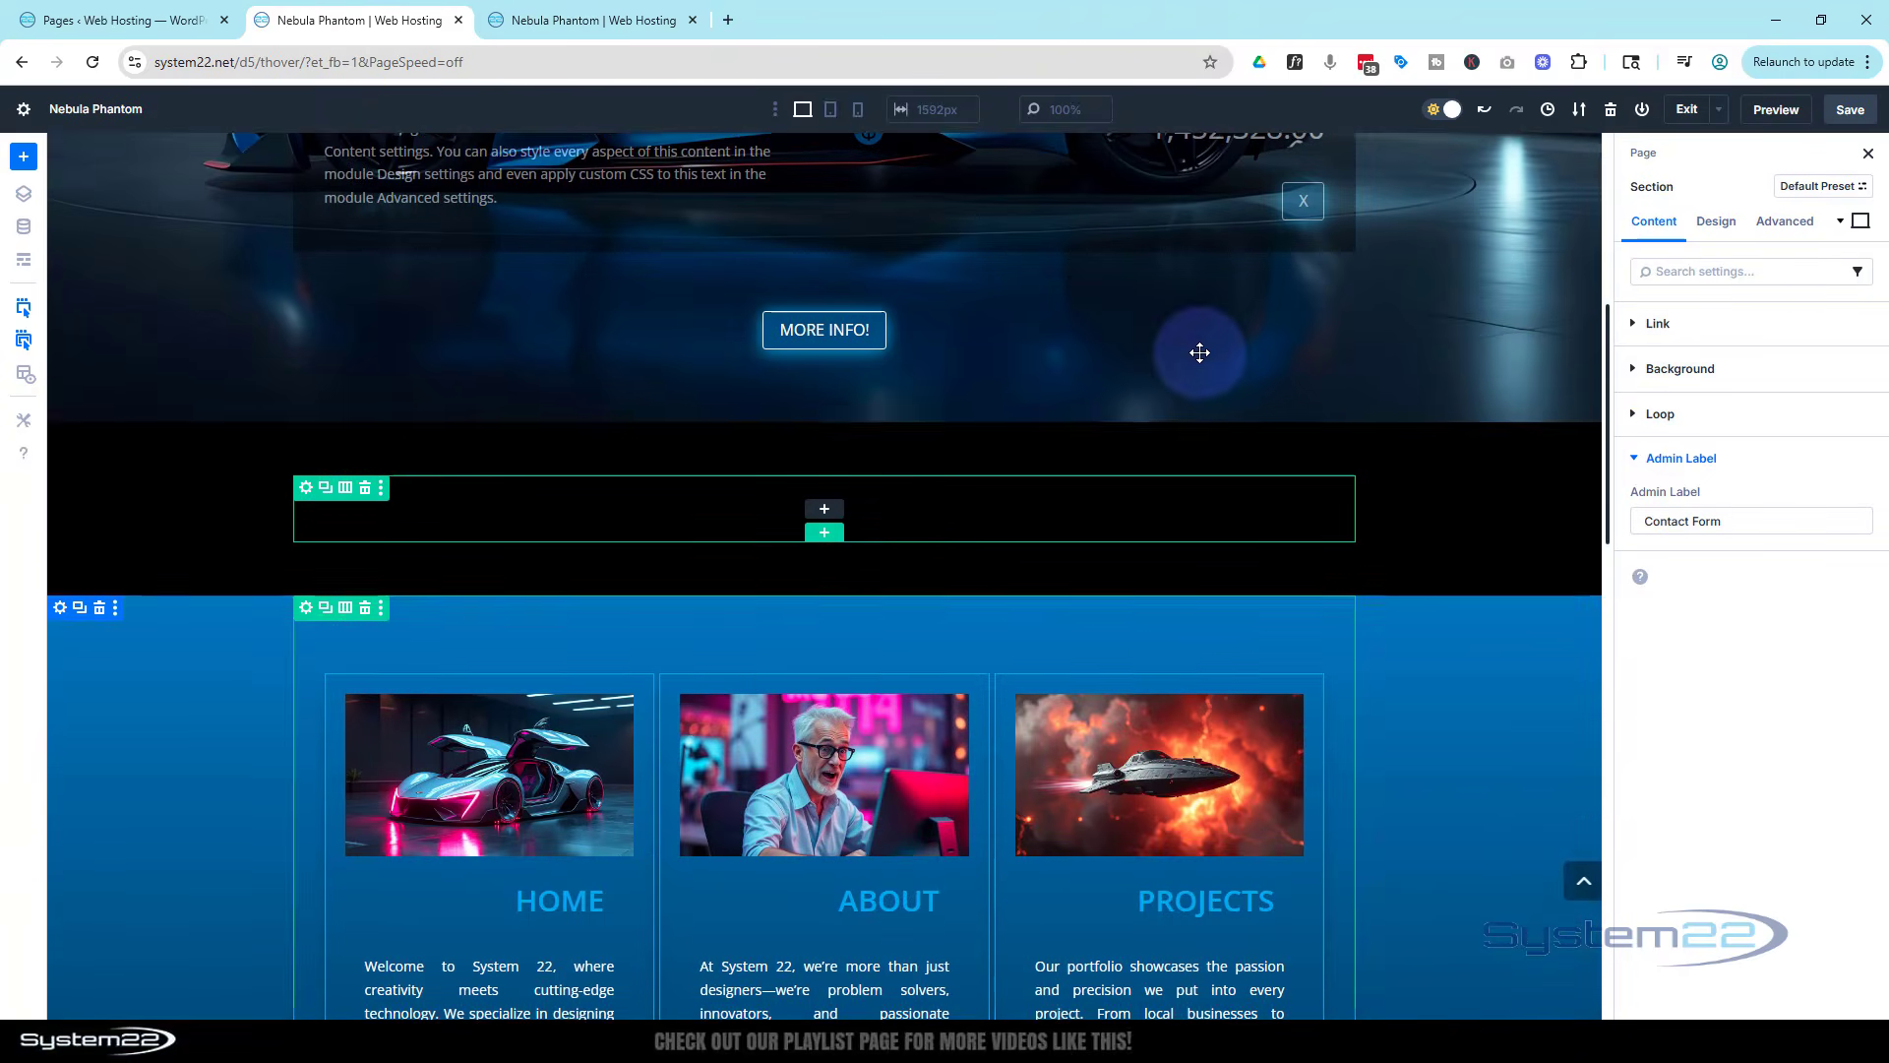
pyautogui.click(825, 610)
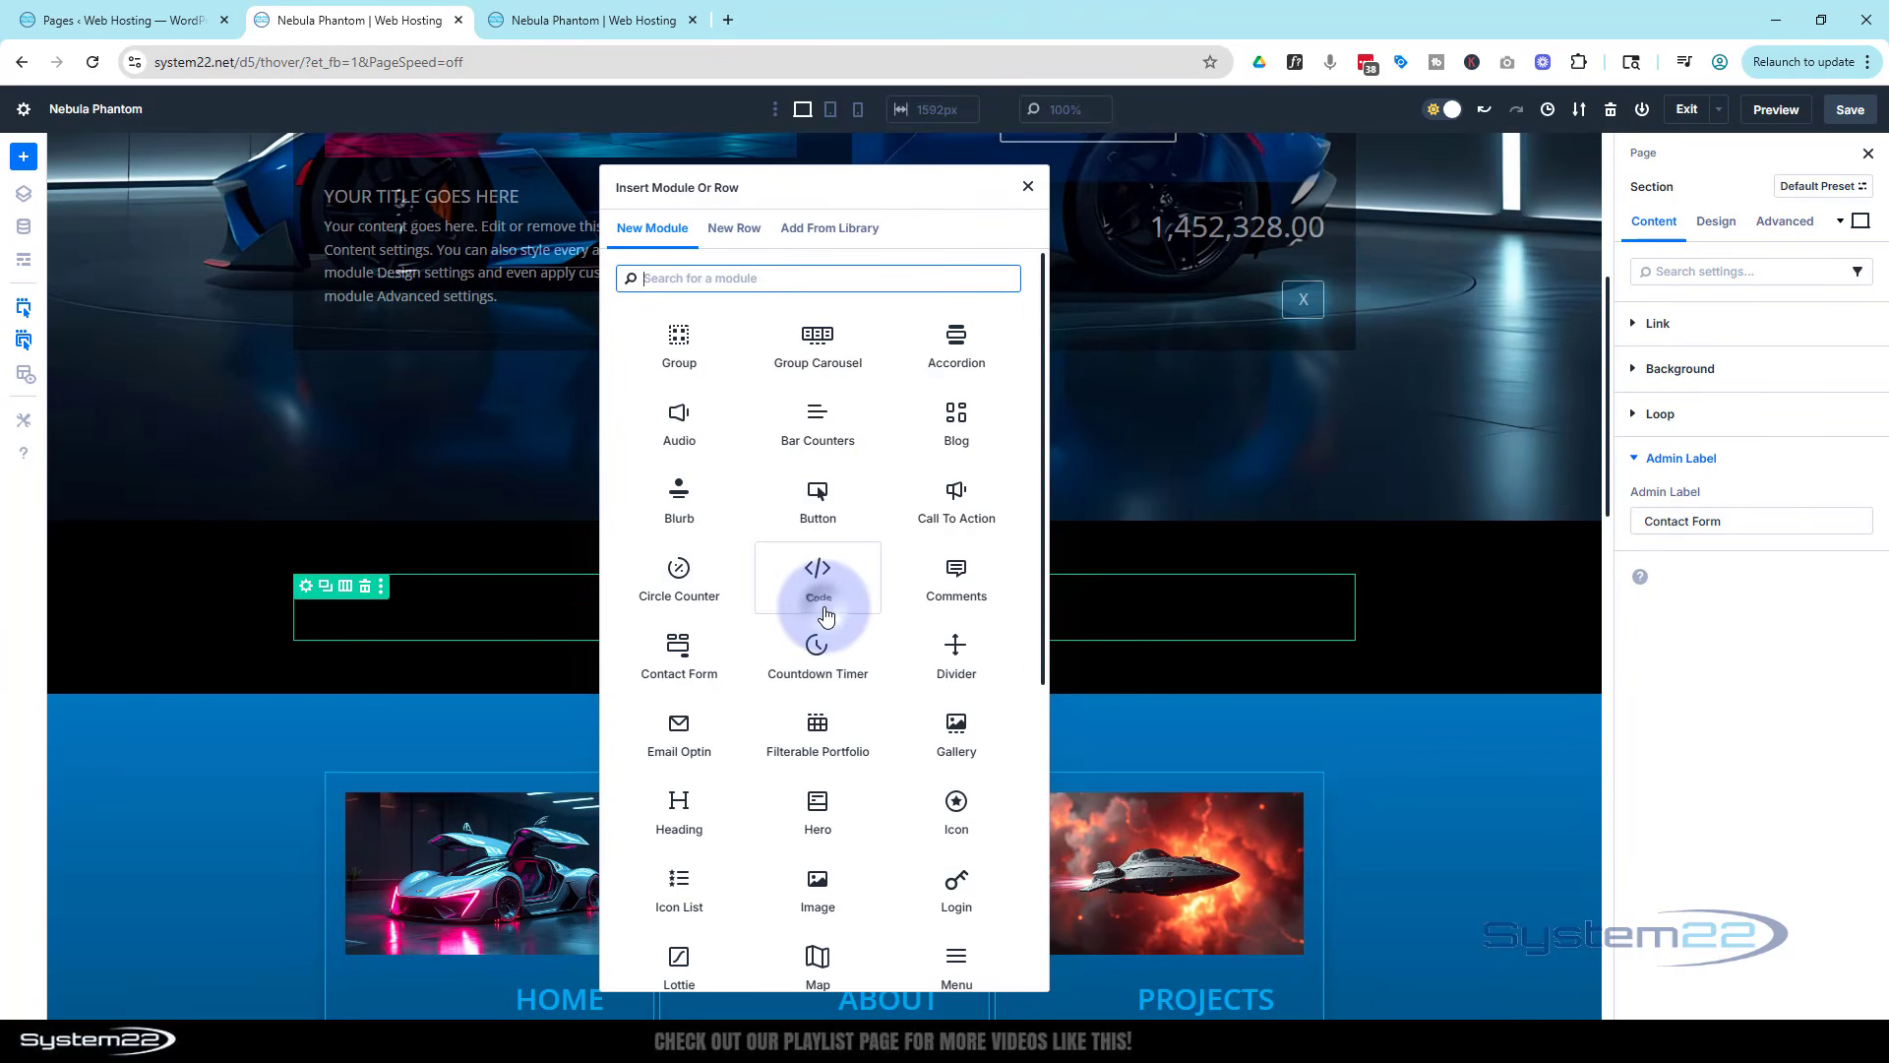
pyautogui.click(827, 512)
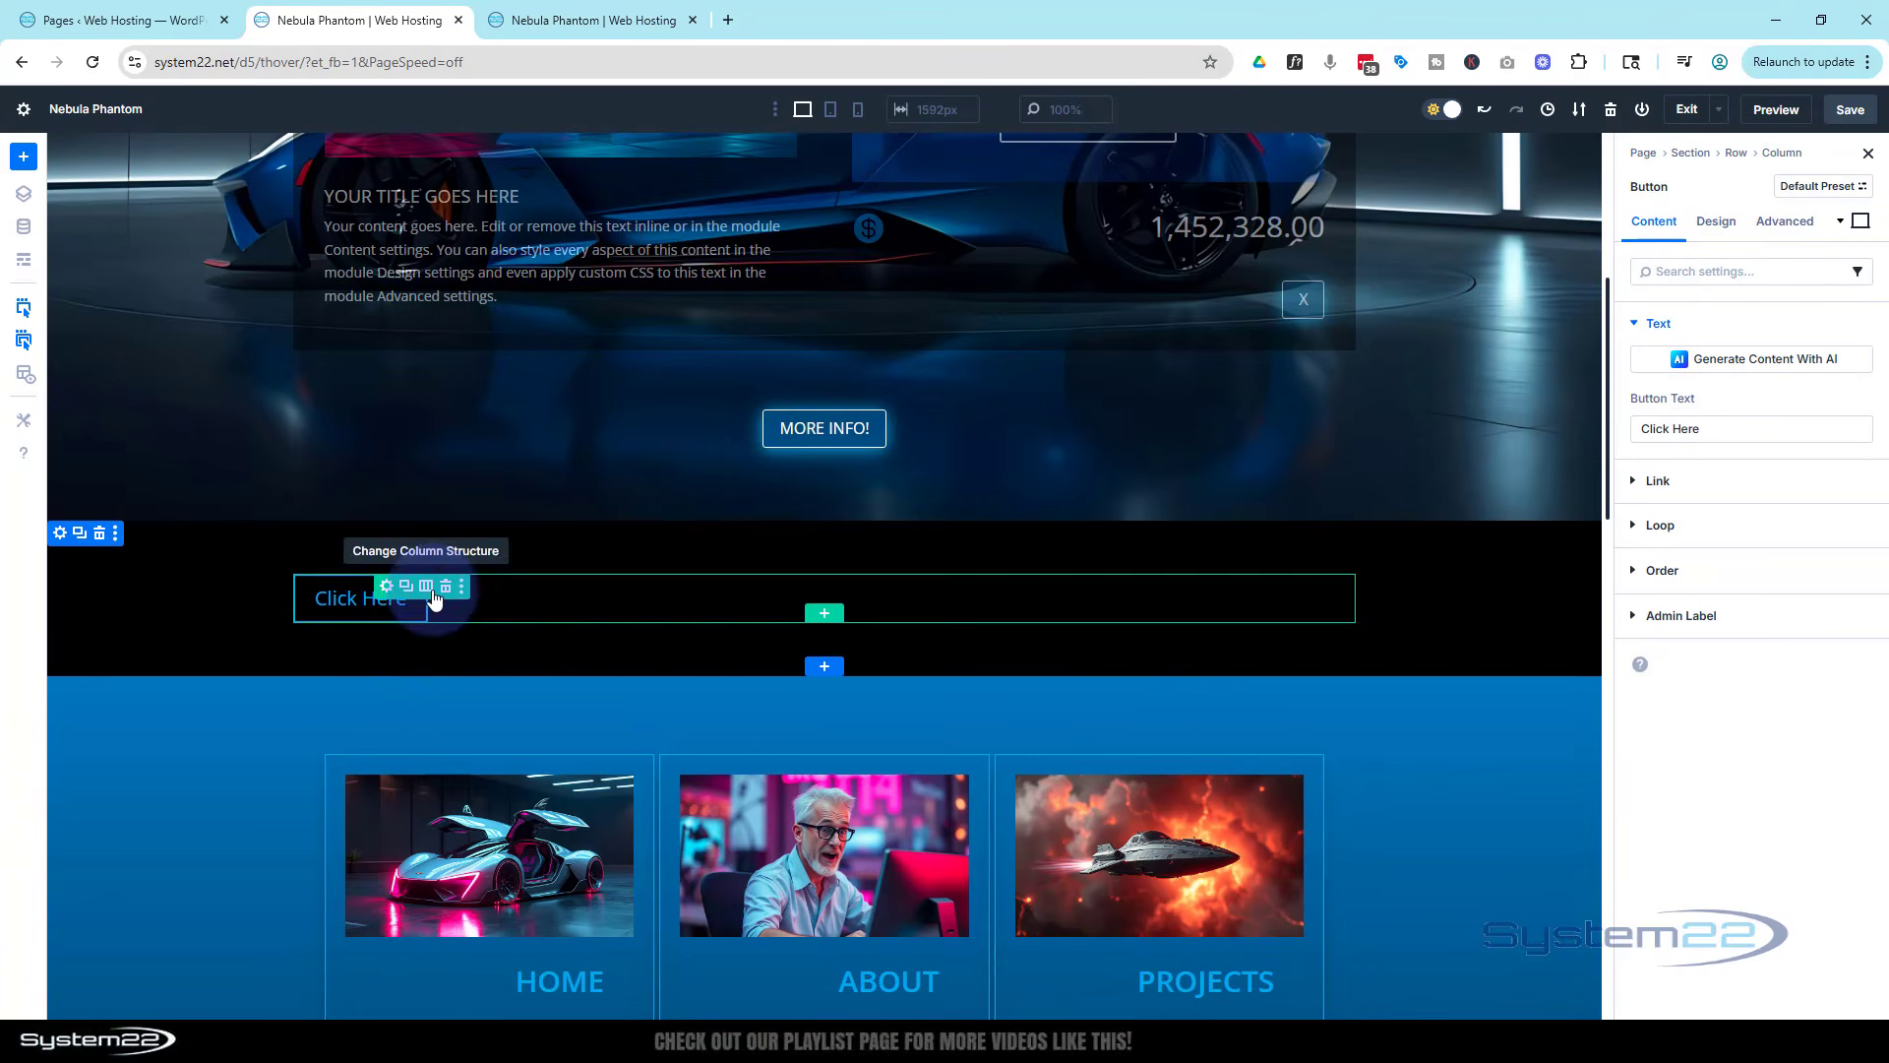
pyautogui.rightClick(423, 612)
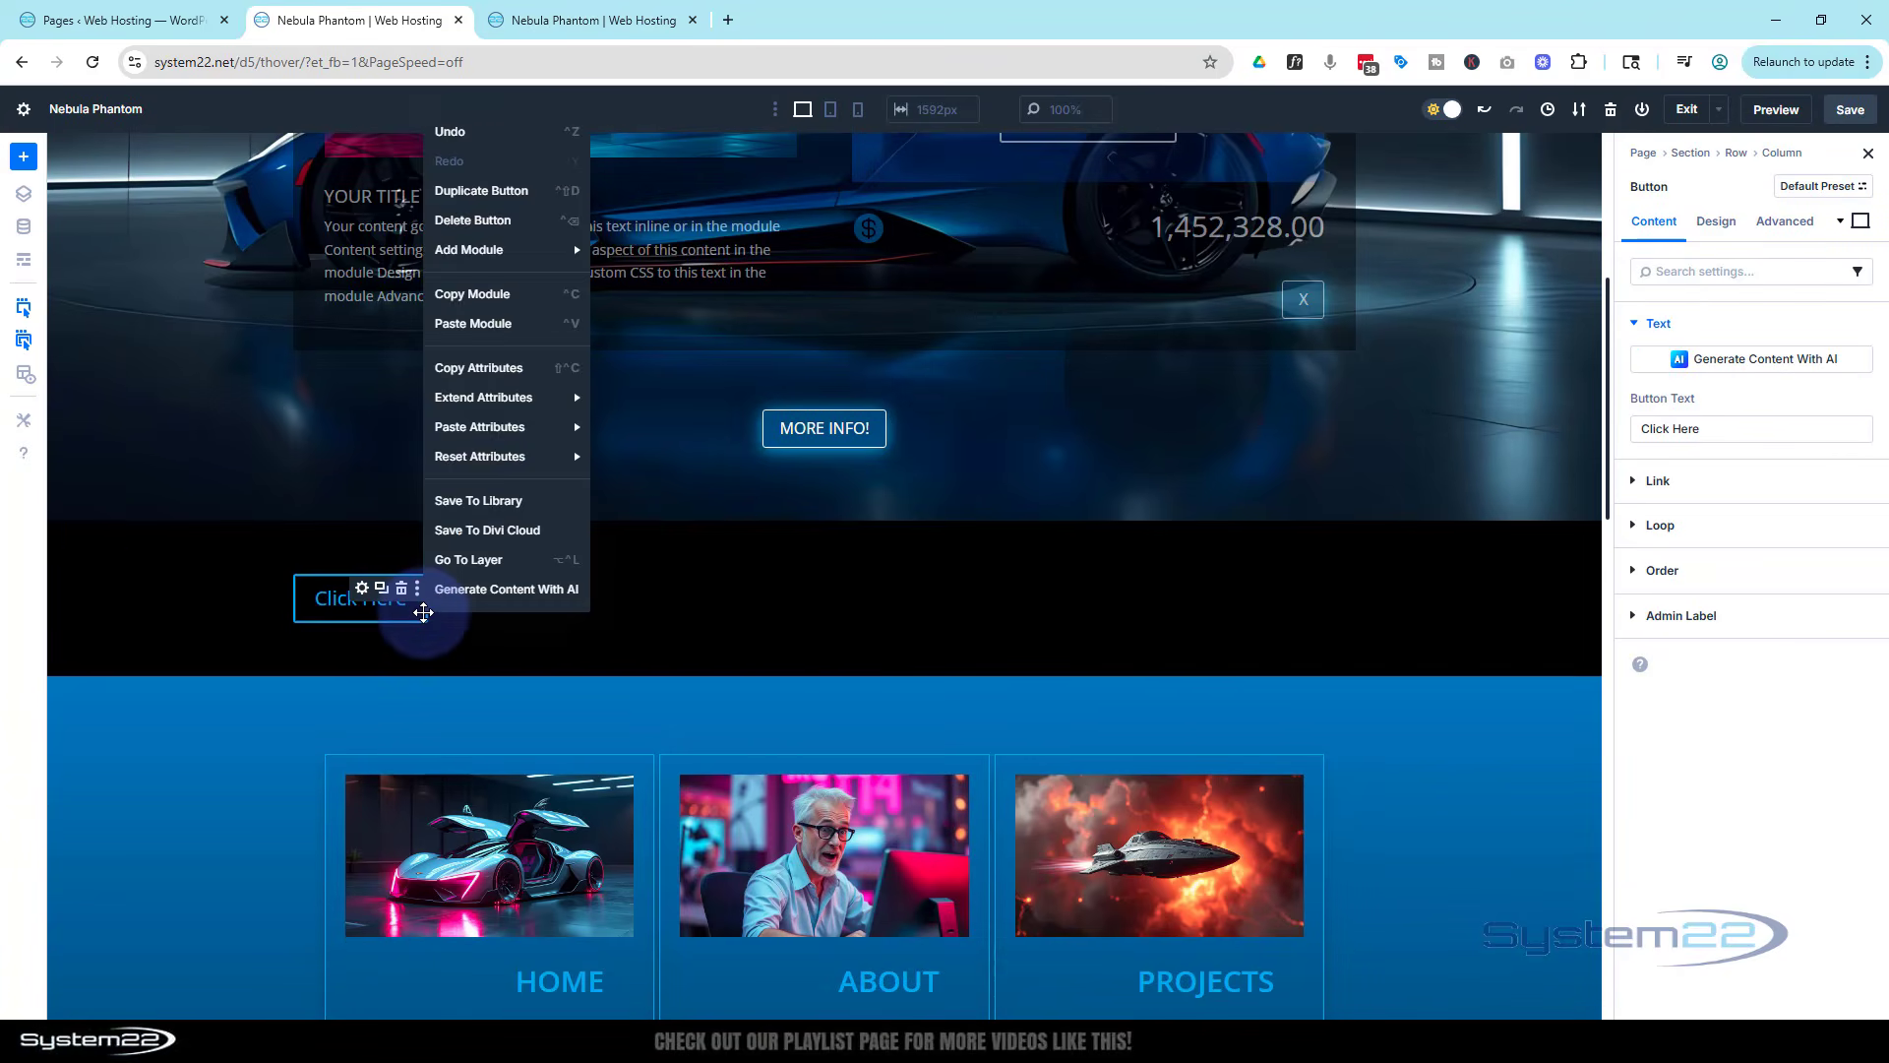
pyautogui.moveTo(482, 430)
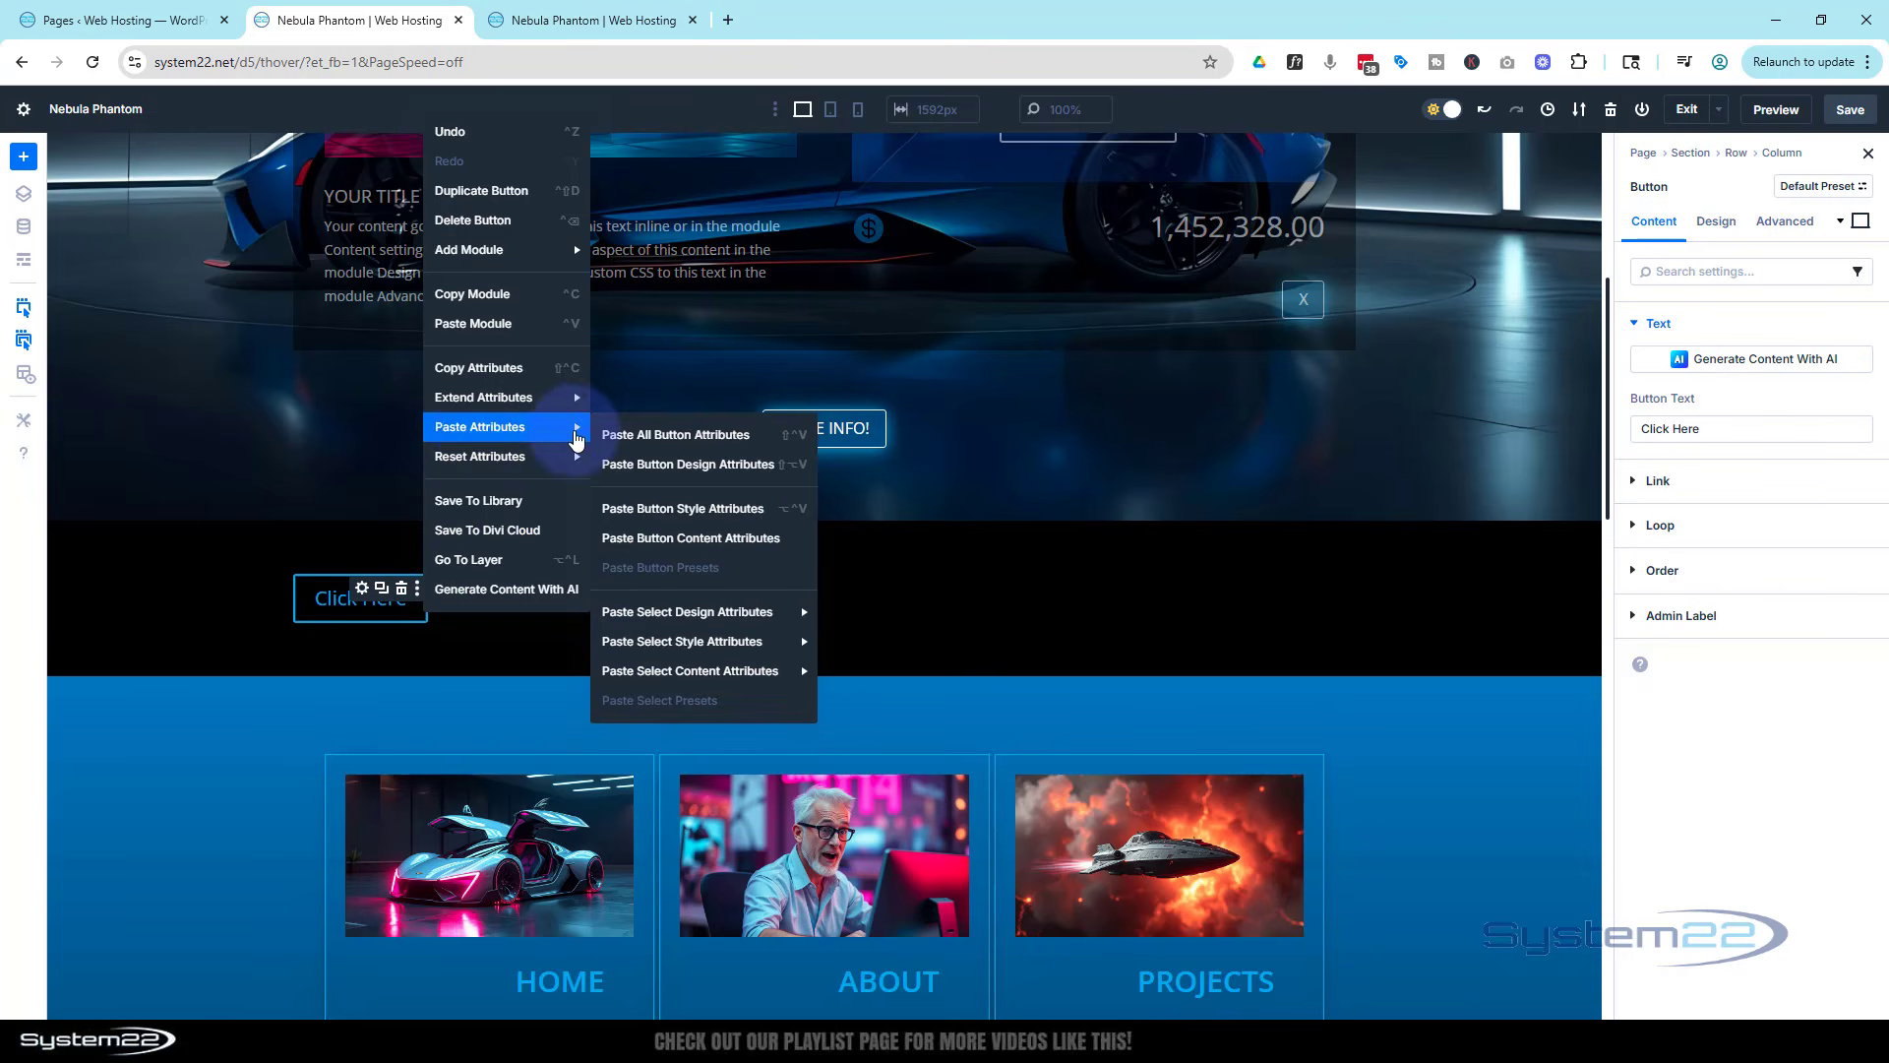
pyautogui.click(632, 466)
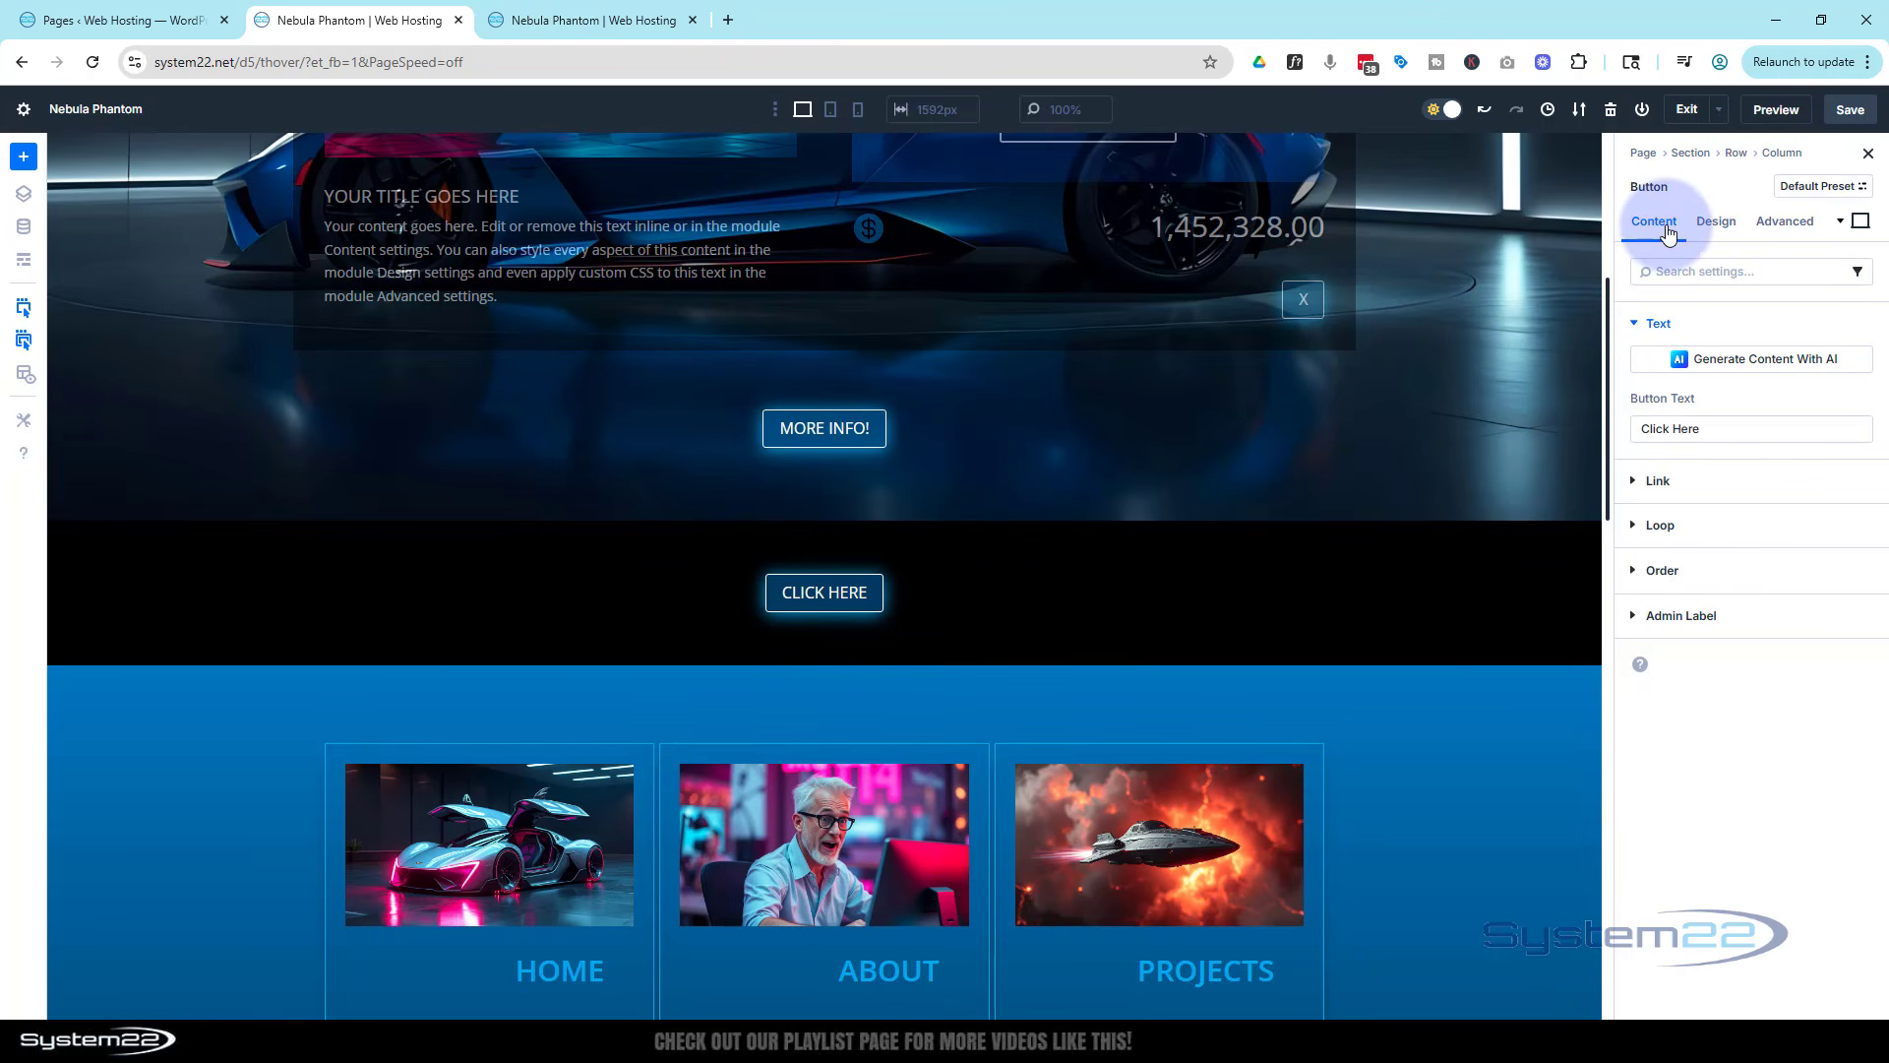
# Set the new button's text to "Contact Us".
pyautogui.tripleClick(1668, 428)
pyautogui.write('Co')
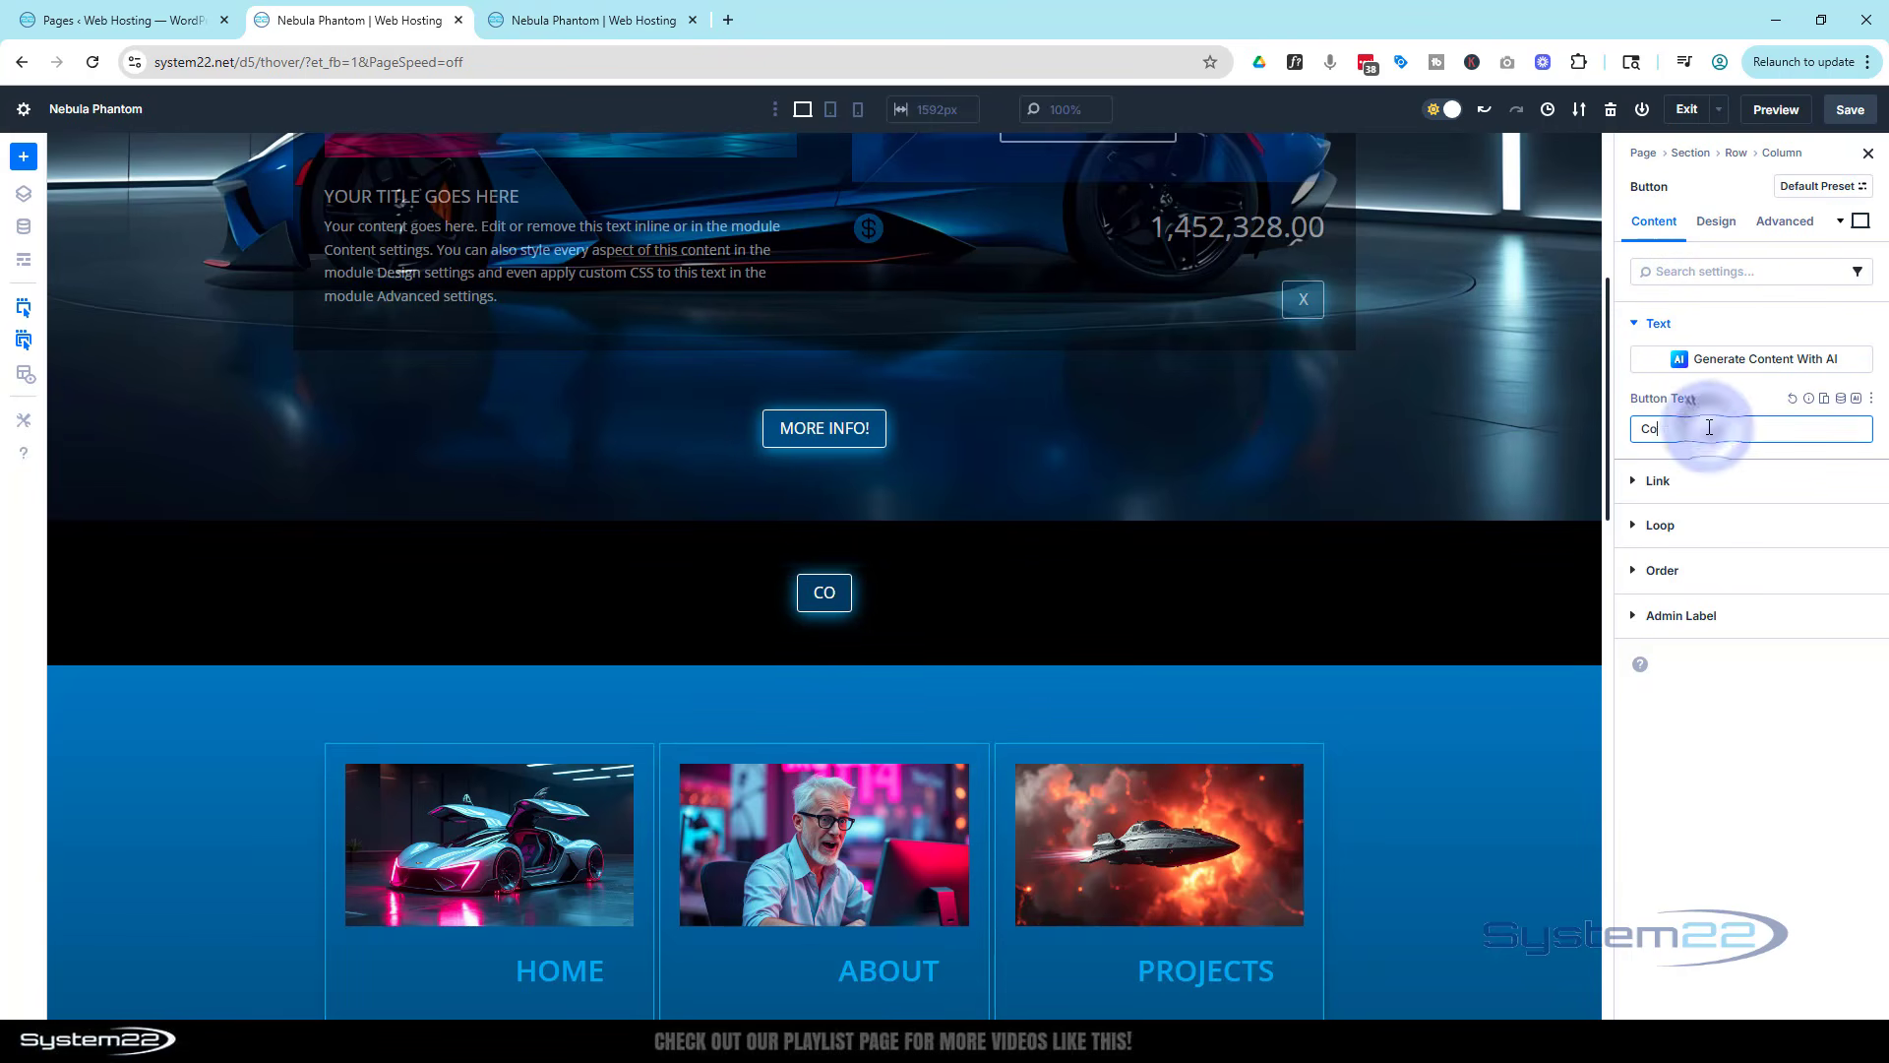
pyautogui.write('ntact Us')
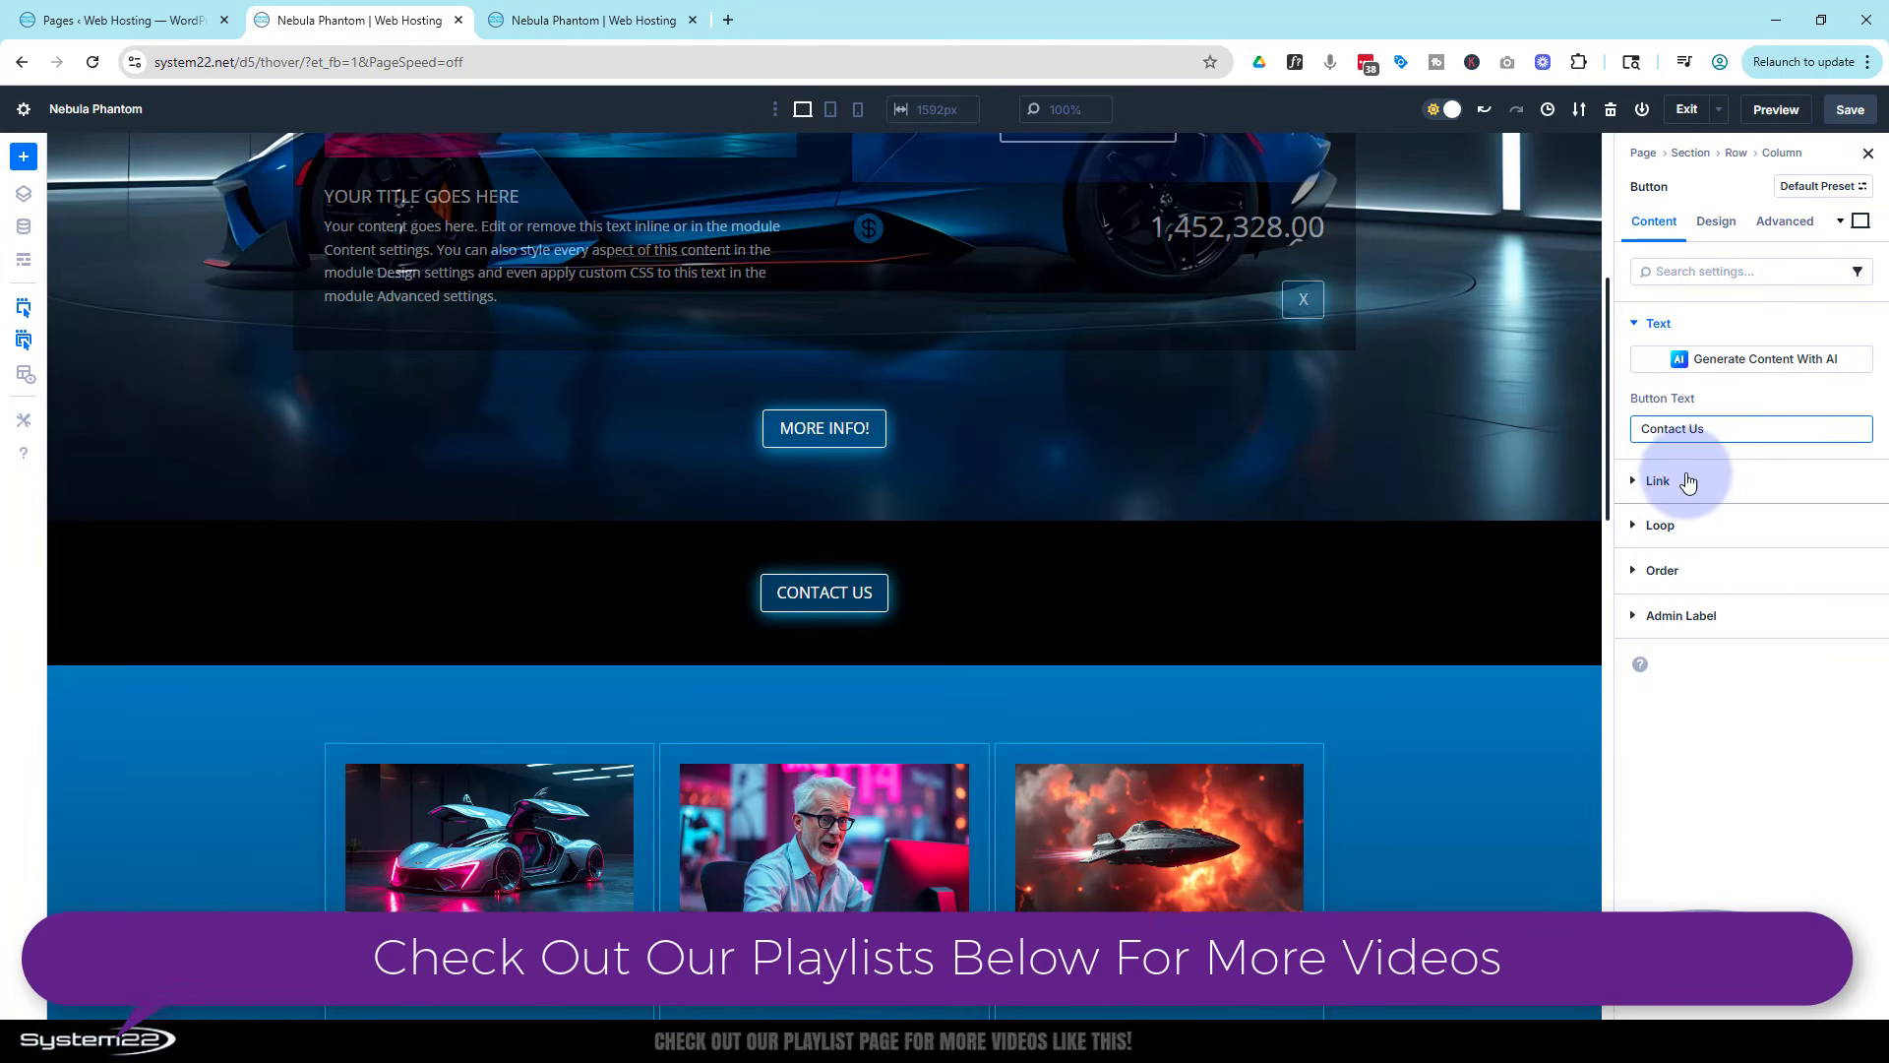
# Delete both On Click Toggle Visibility interactions from the Contact Us button.
pyautogui.click(1724, 484)
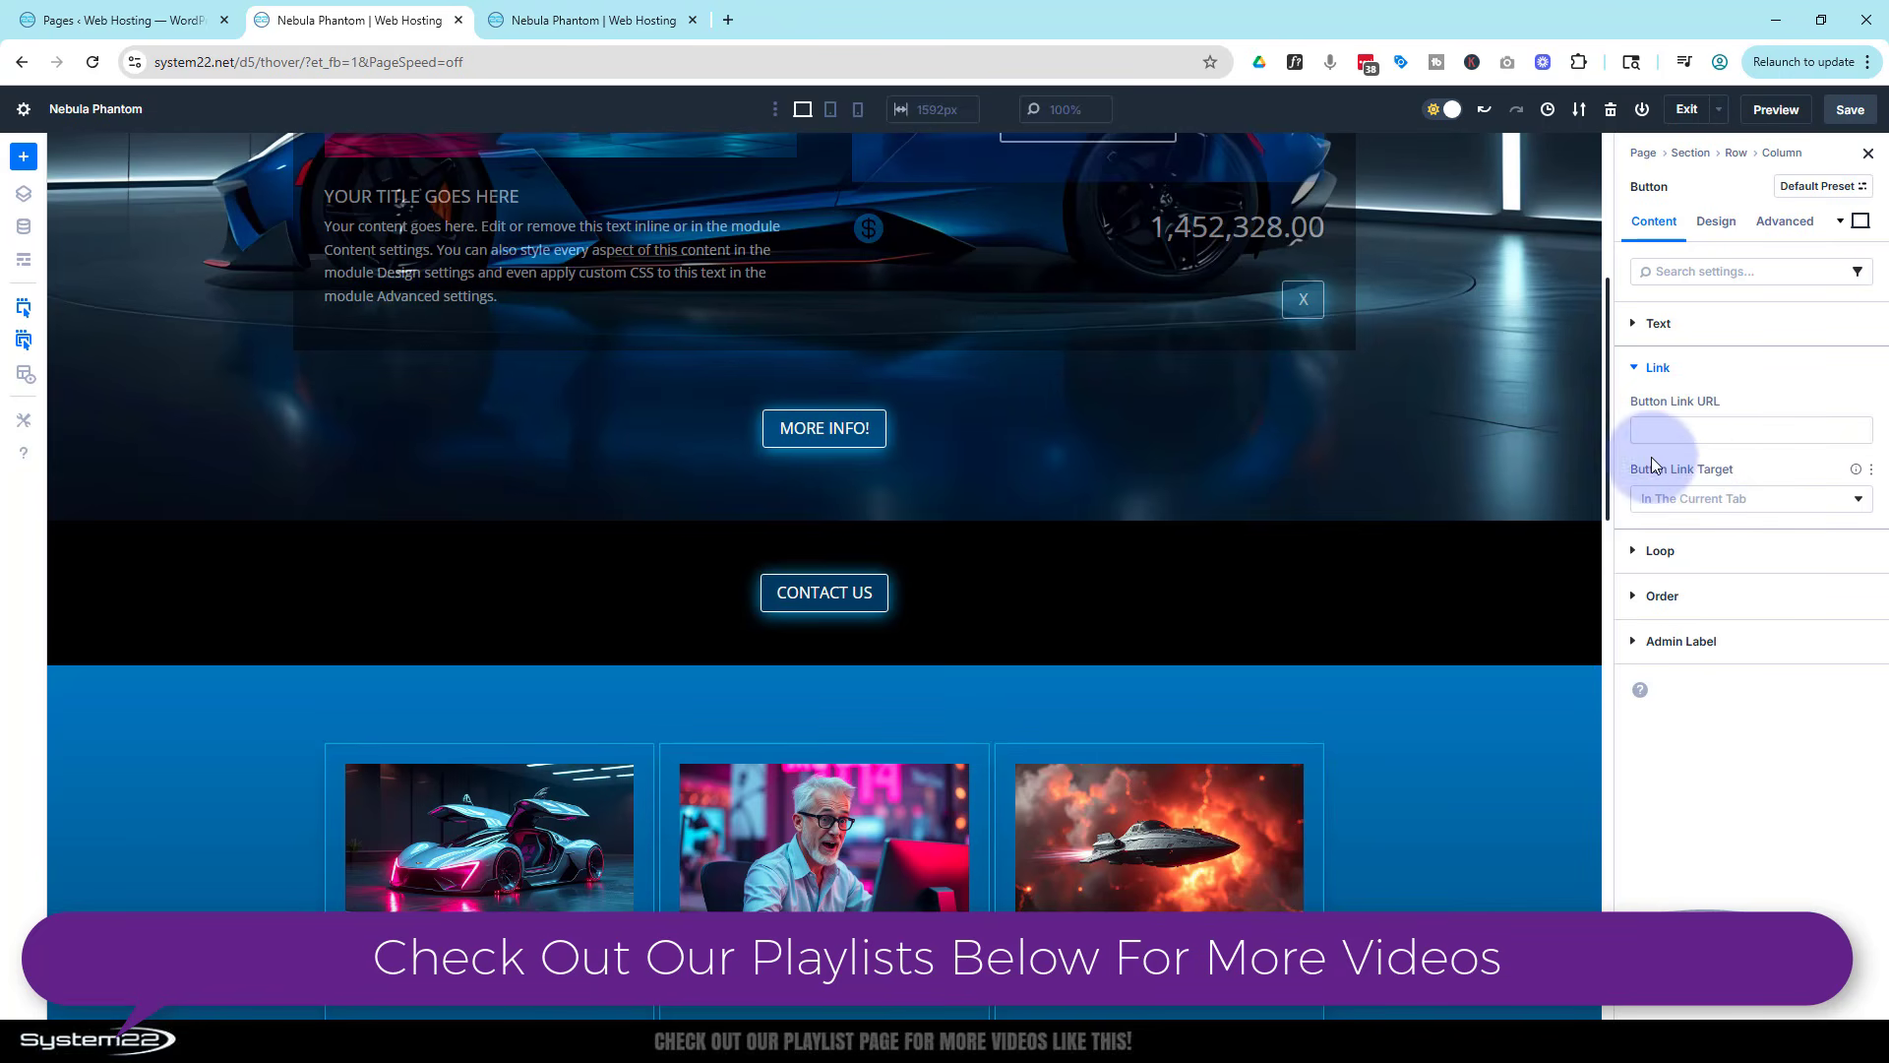
pyautogui.click(1784, 222)
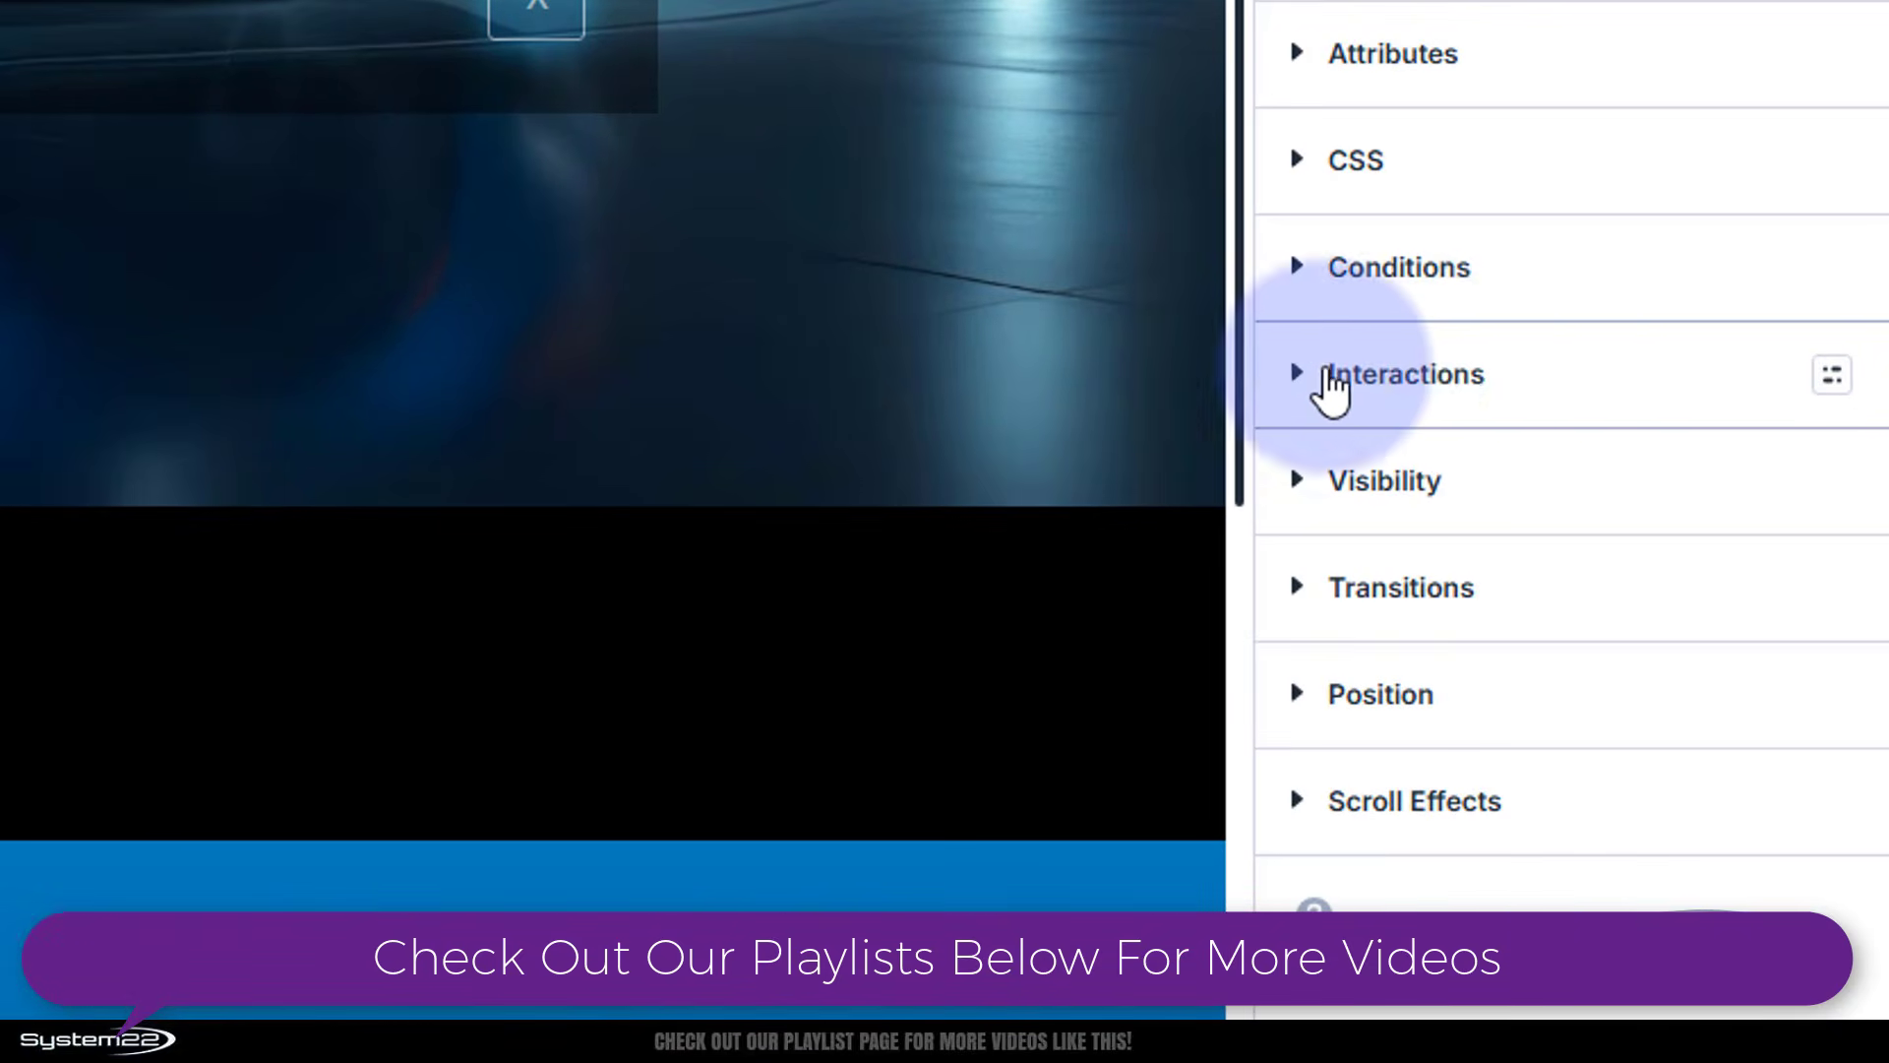
pyautogui.click(1466, 383)
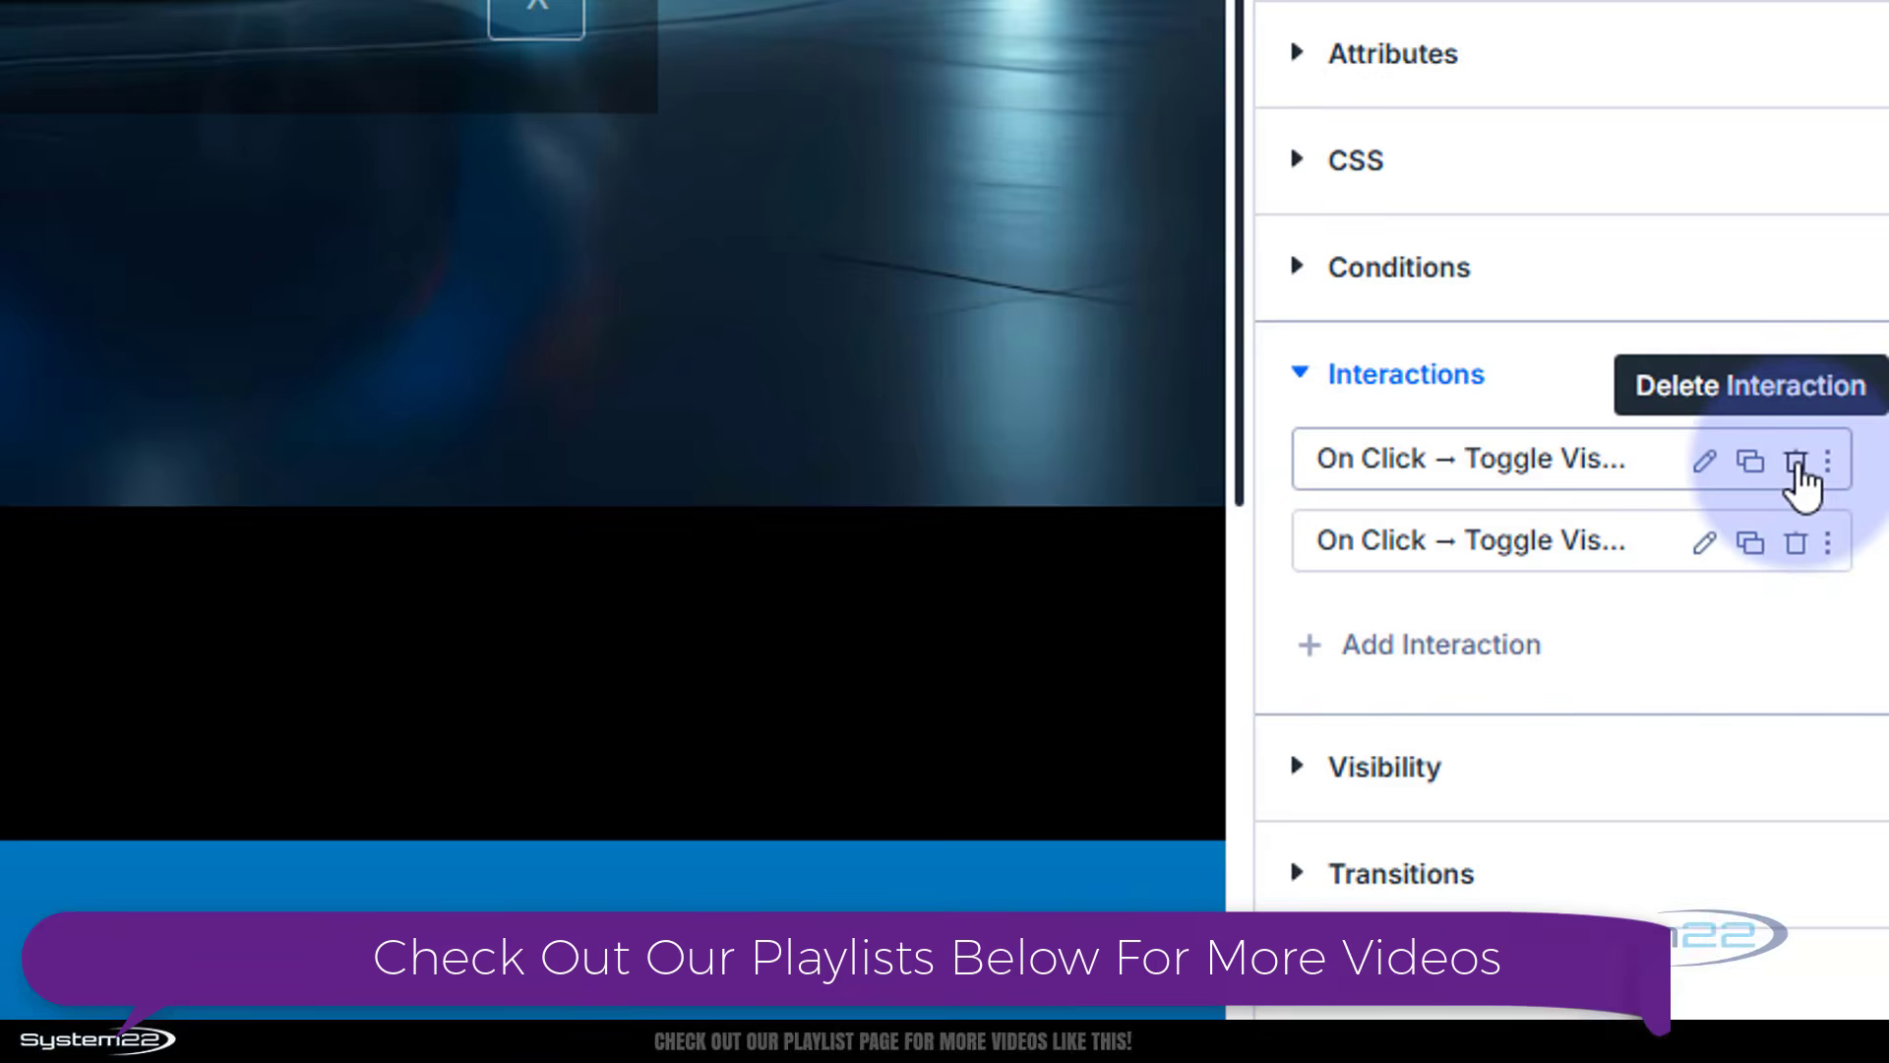
pyautogui.click(1792, 471)
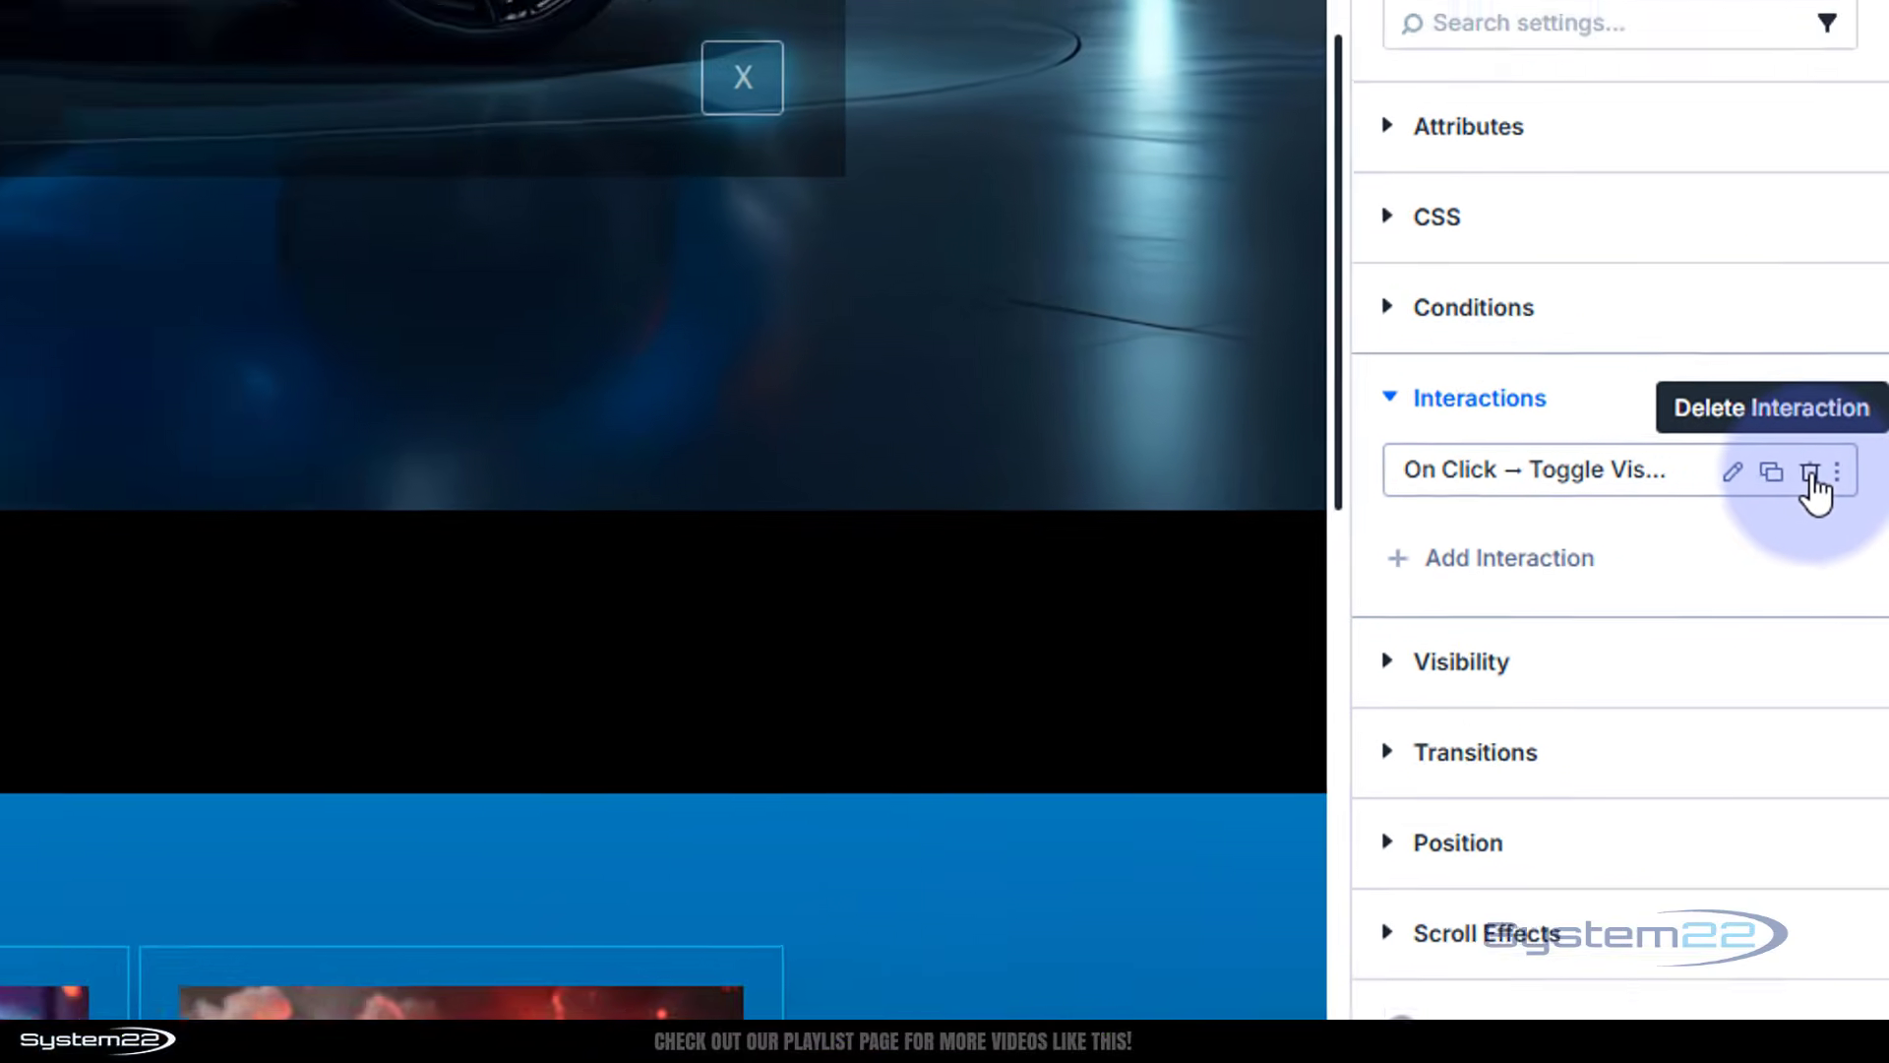
pyautogui.click(1794, 462)
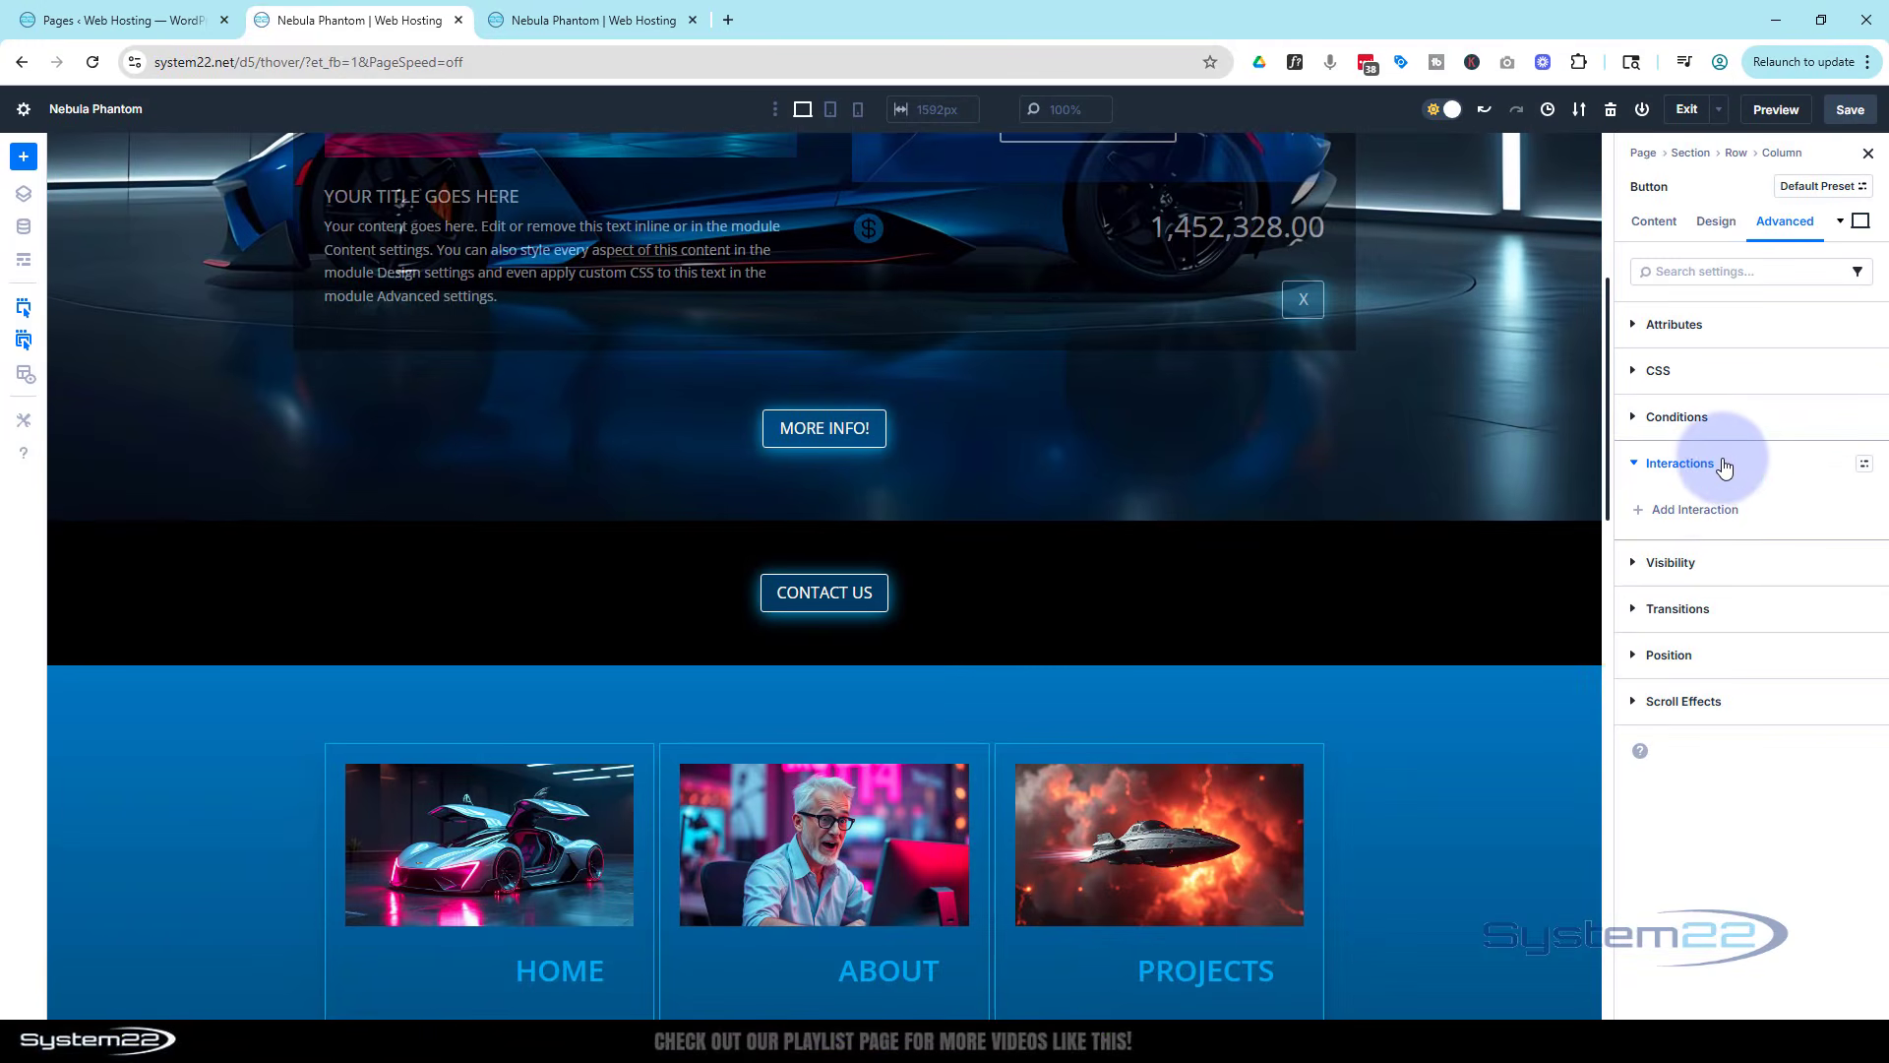
# Add a Click interaction to the Contact Us button with the Scroll To Element action targeting "Section (Contact Form)", and save it.
pyautogui.click(1718, 513)
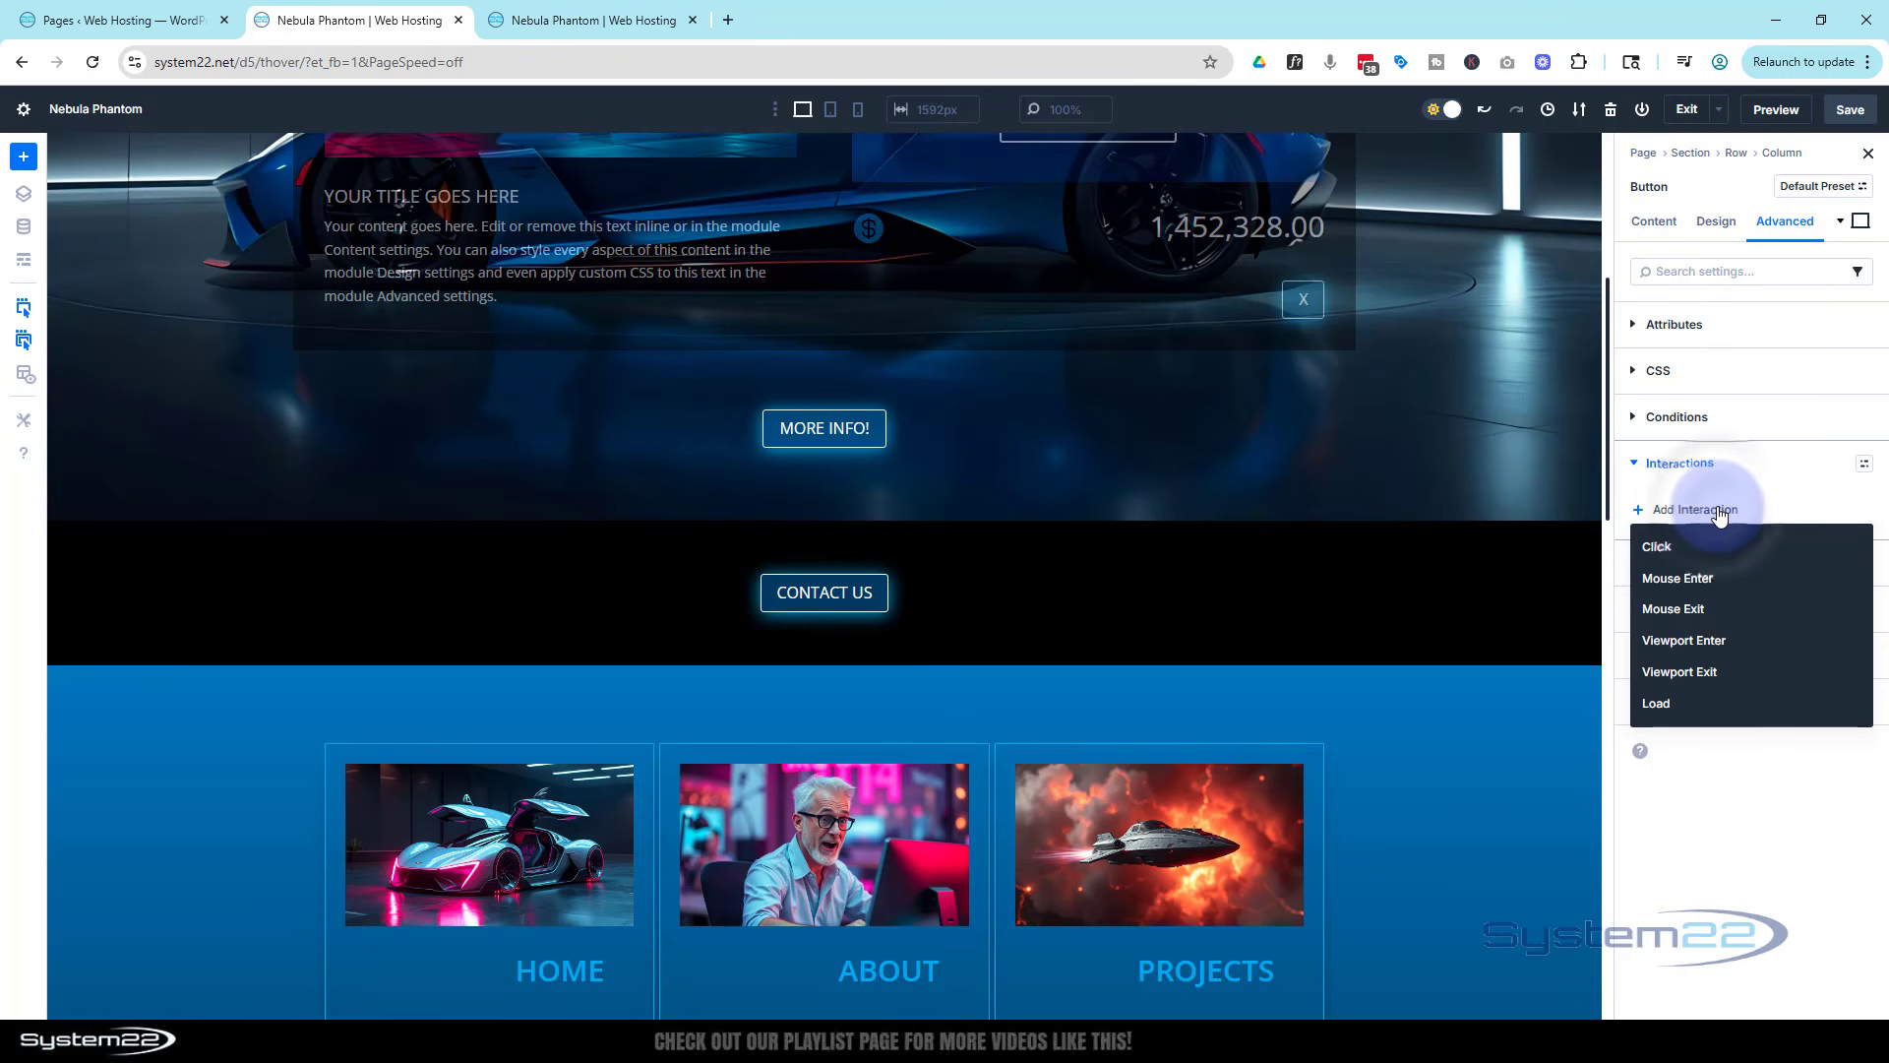
pyautogui.click(1667, 547)
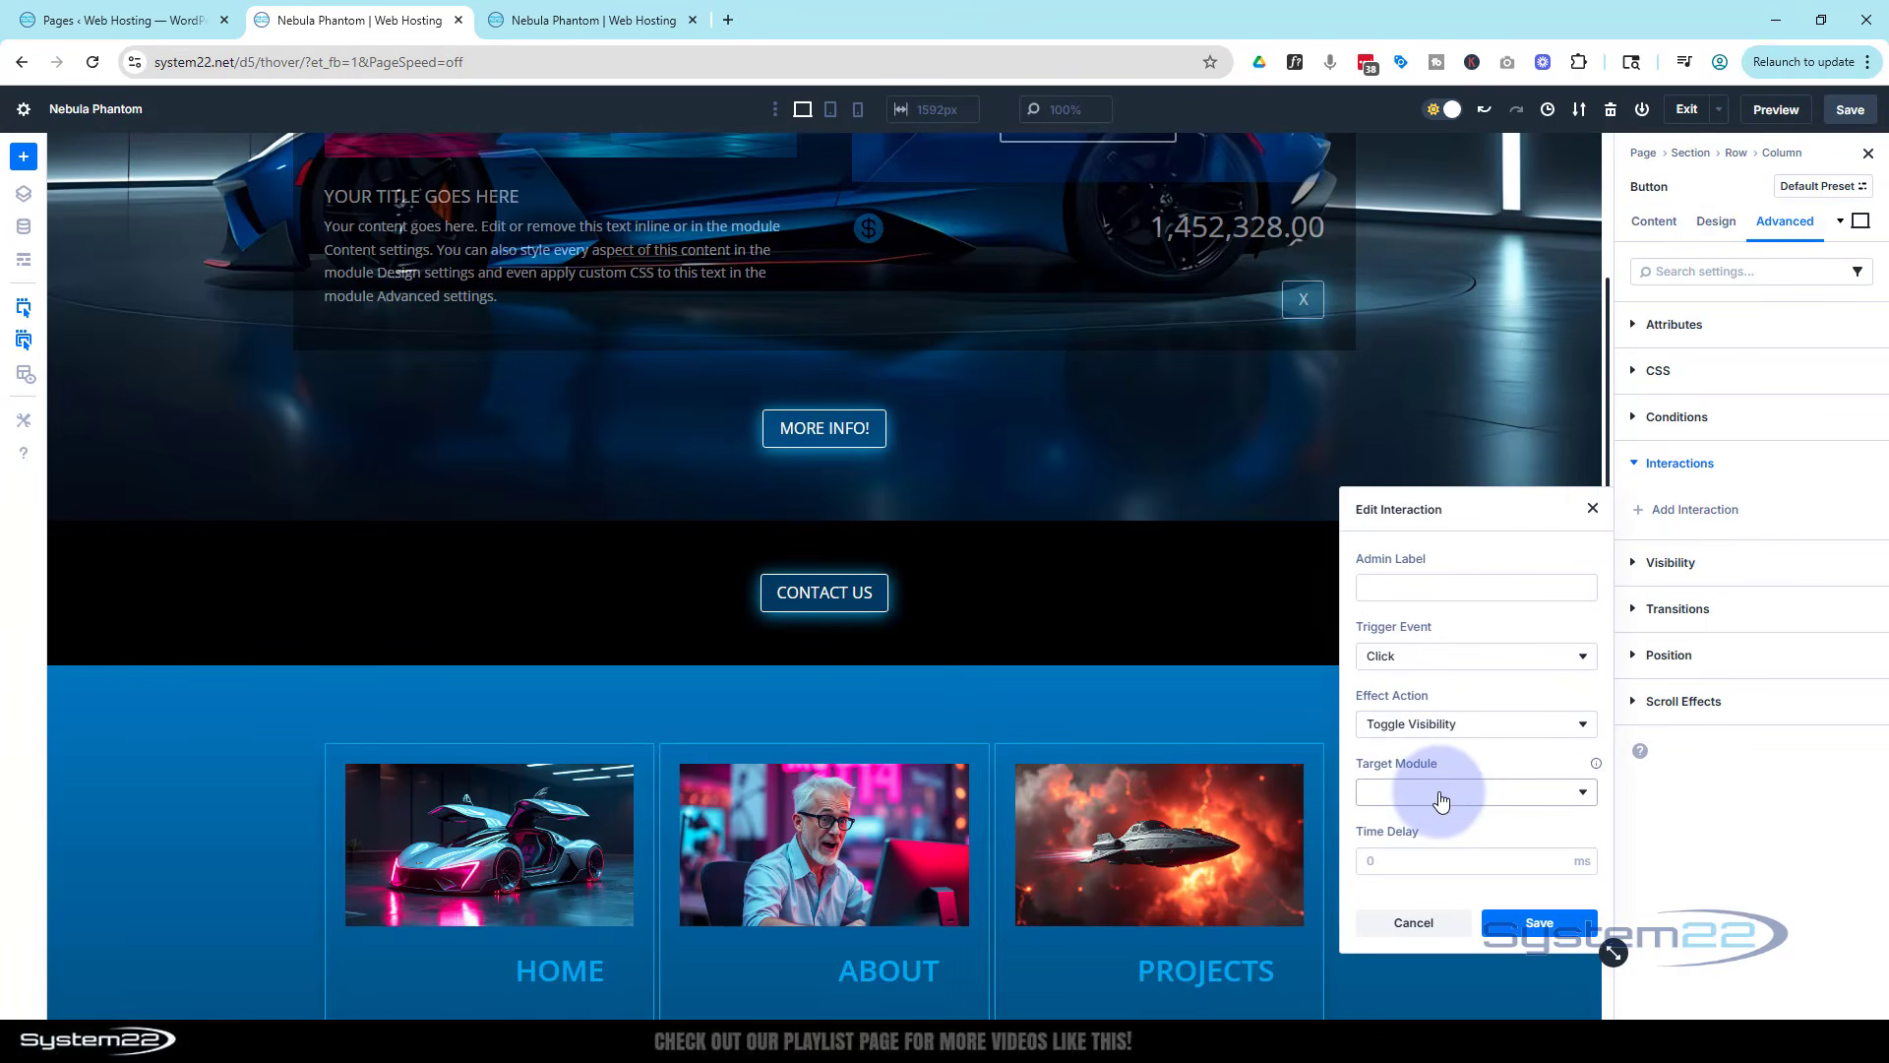
pyautogui.click(1454, 726)
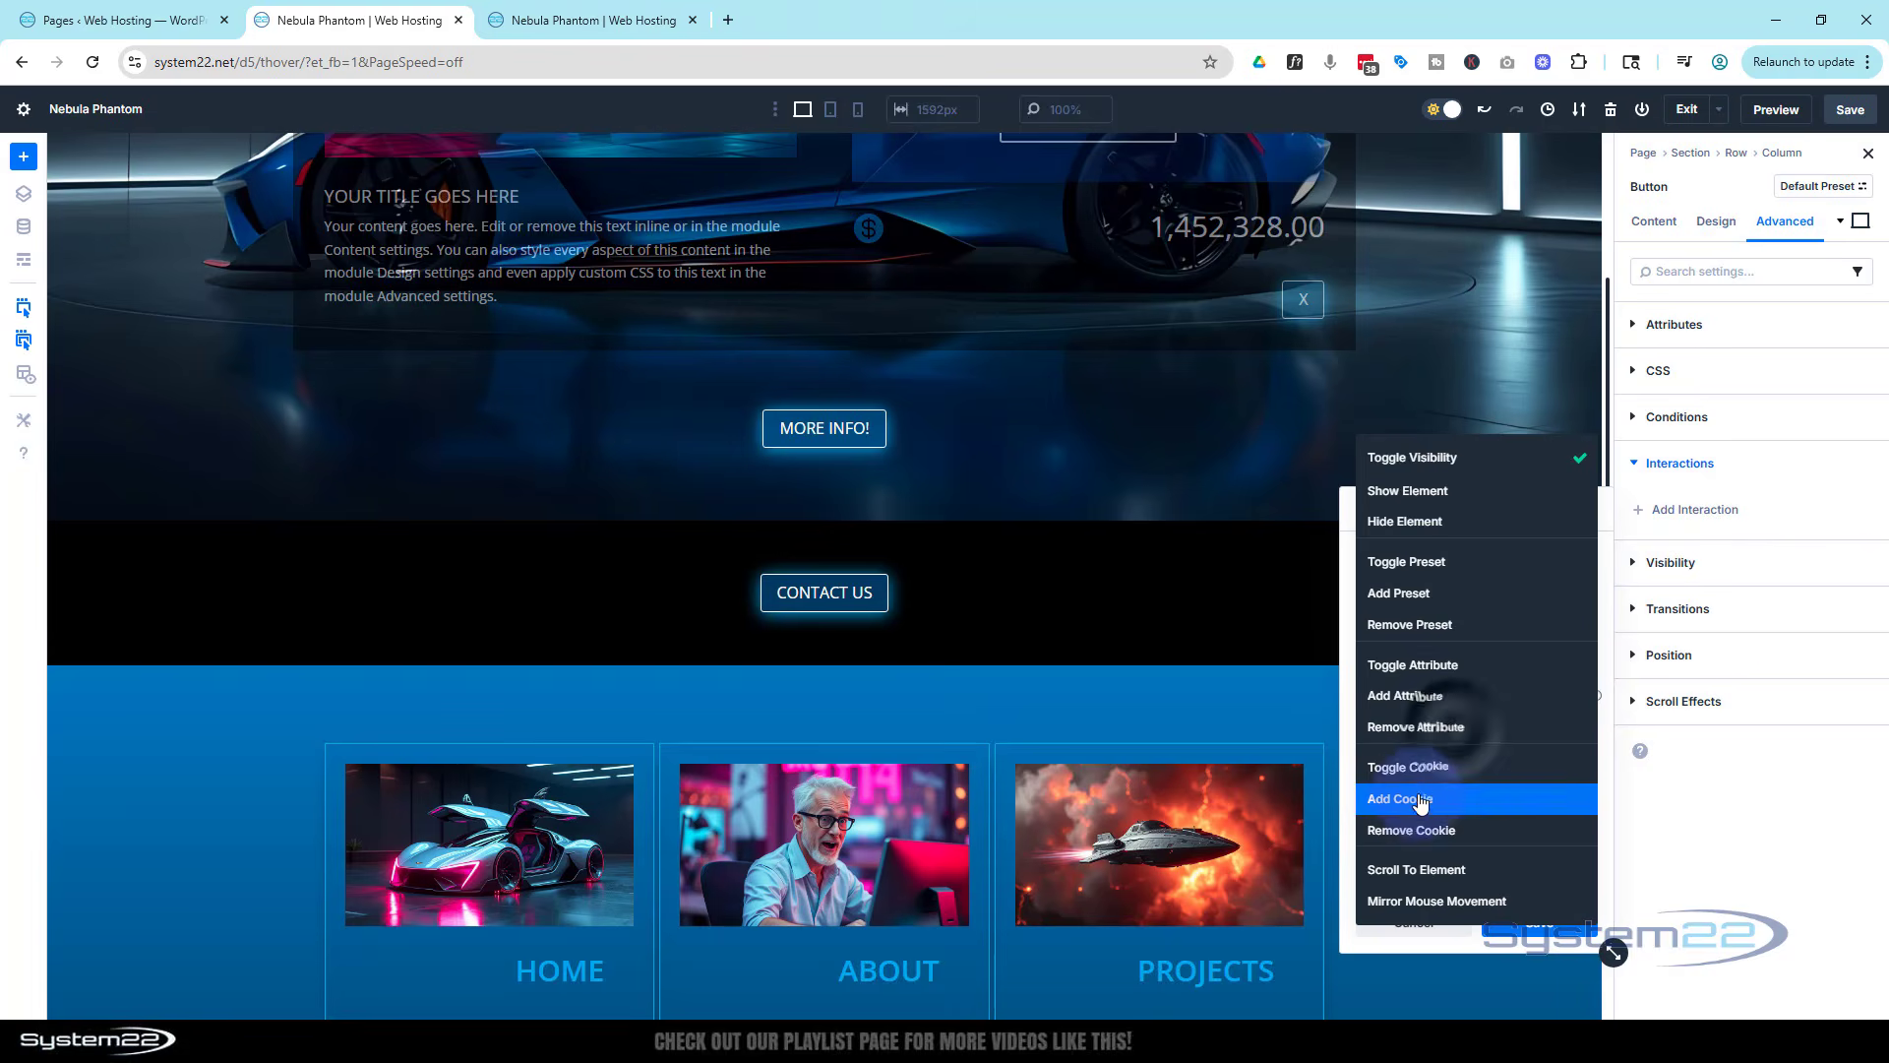
pyautogui.click(1433, 871)
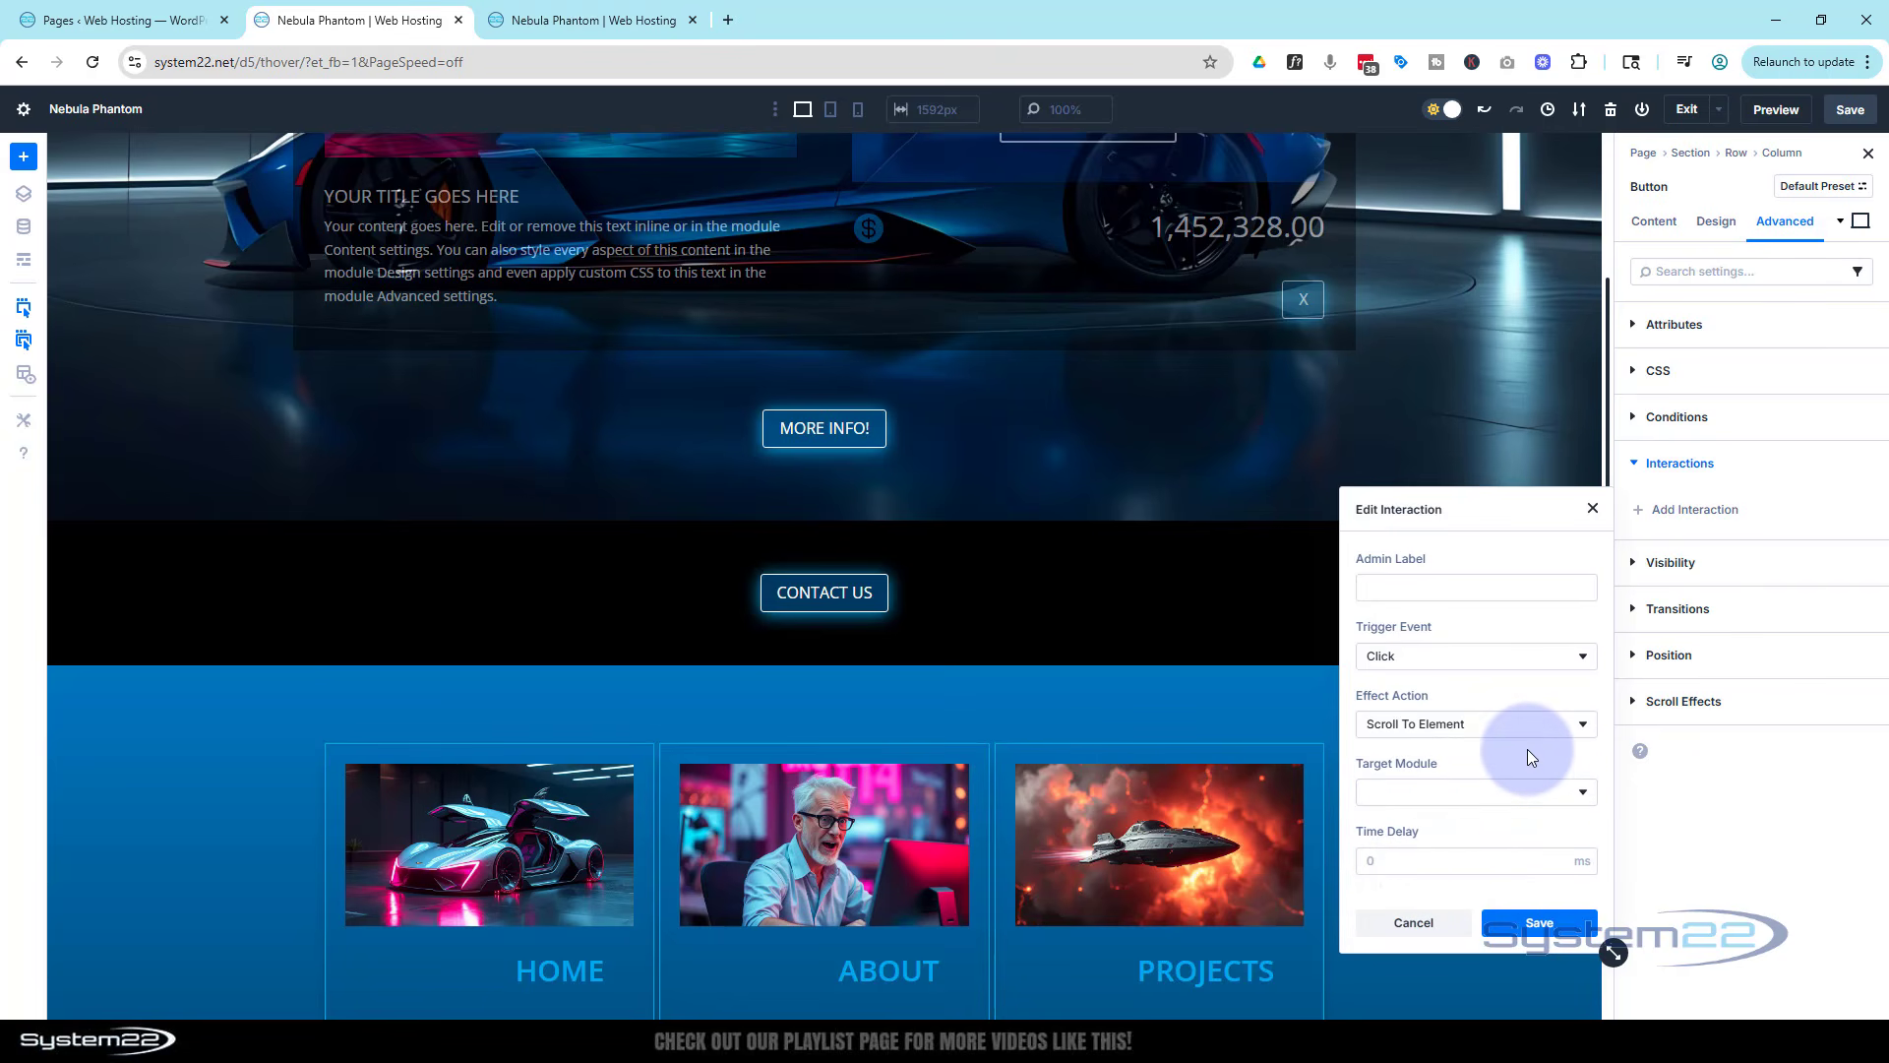
pyautogui.click(1542, 795)
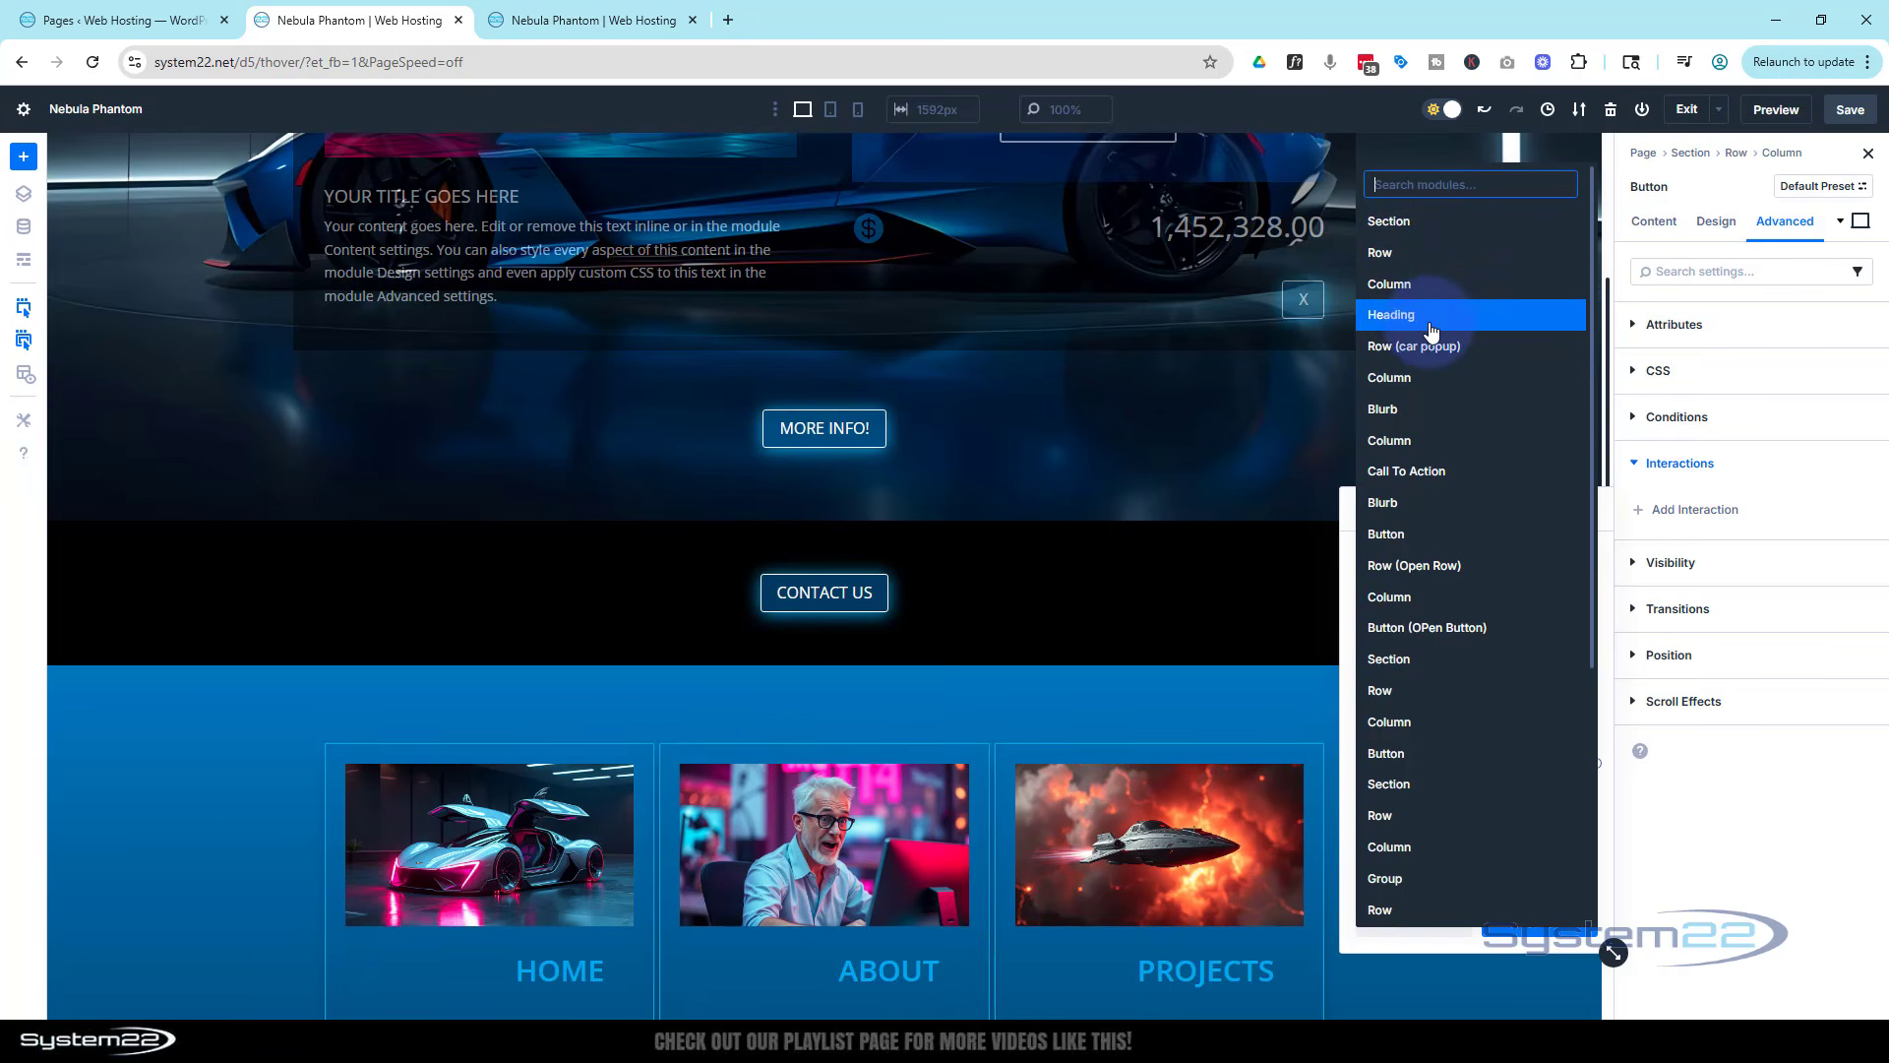
pyautogui.scroll(-4, 1515, 635)
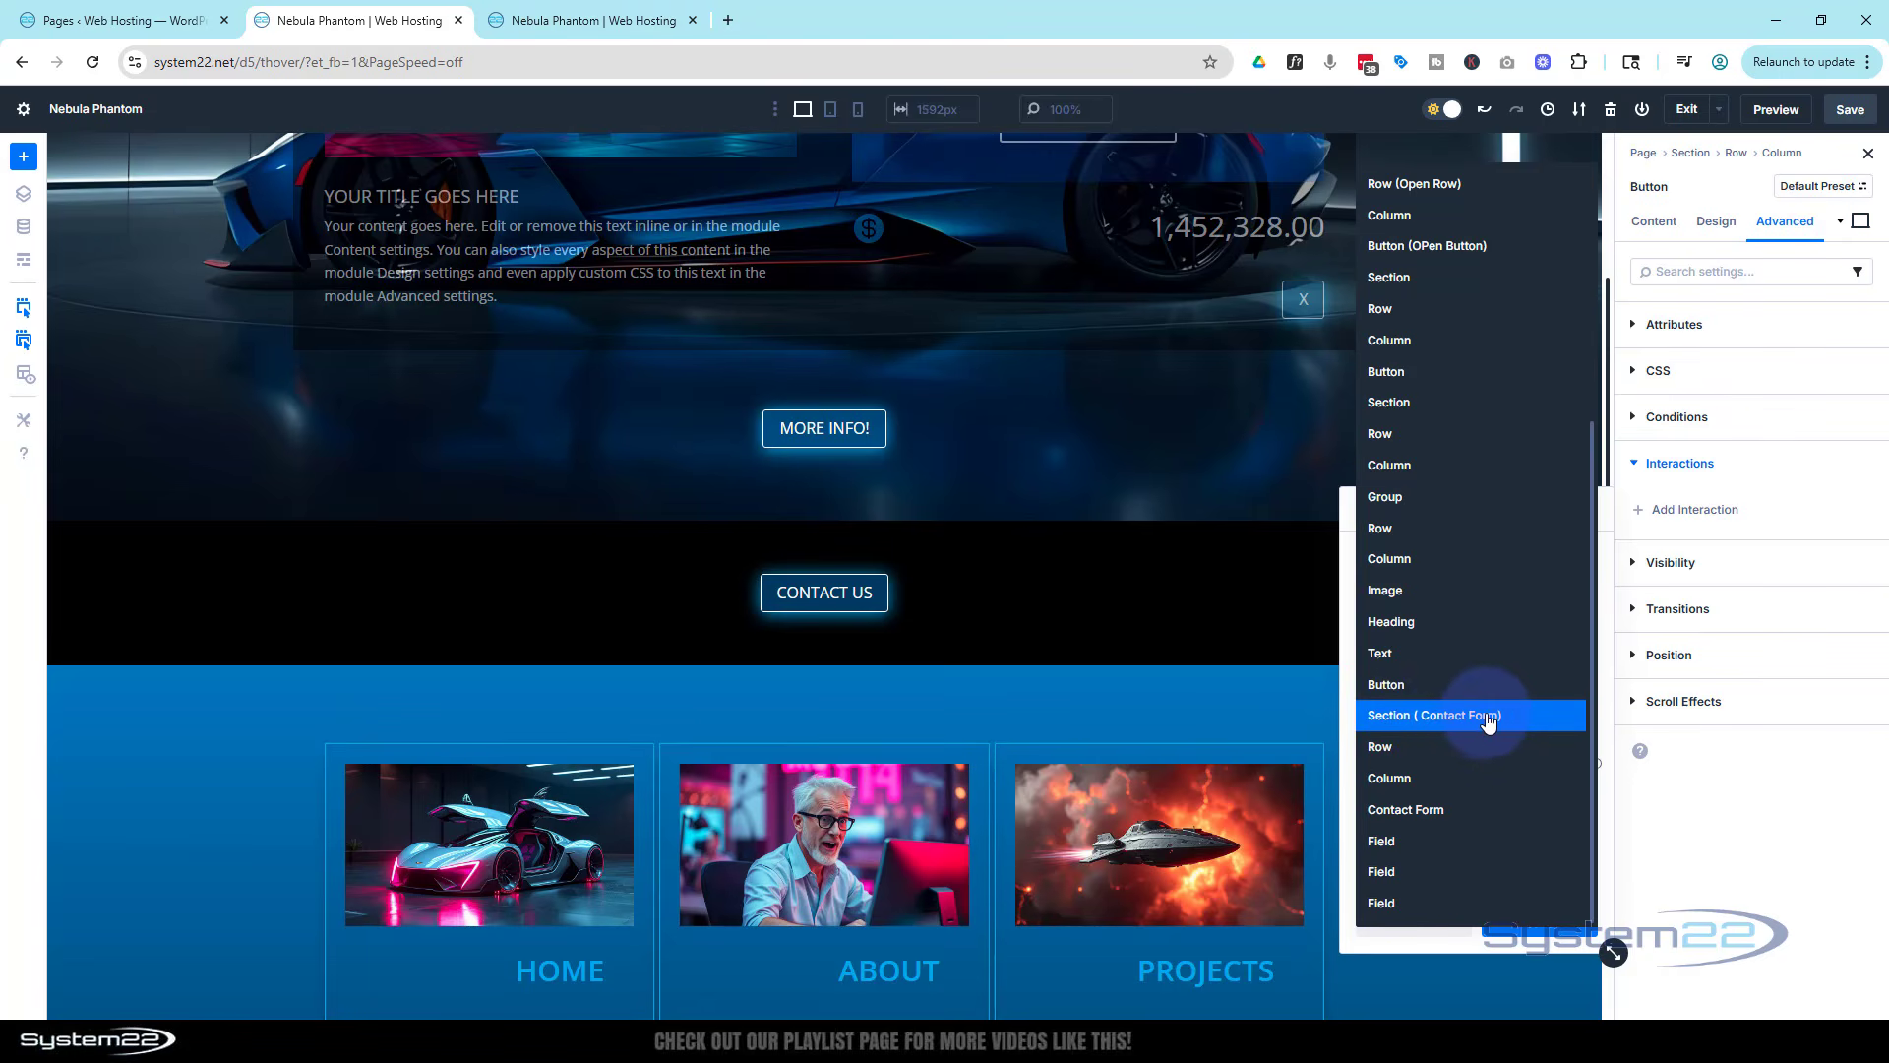
pyautogui.click(1388, 721)
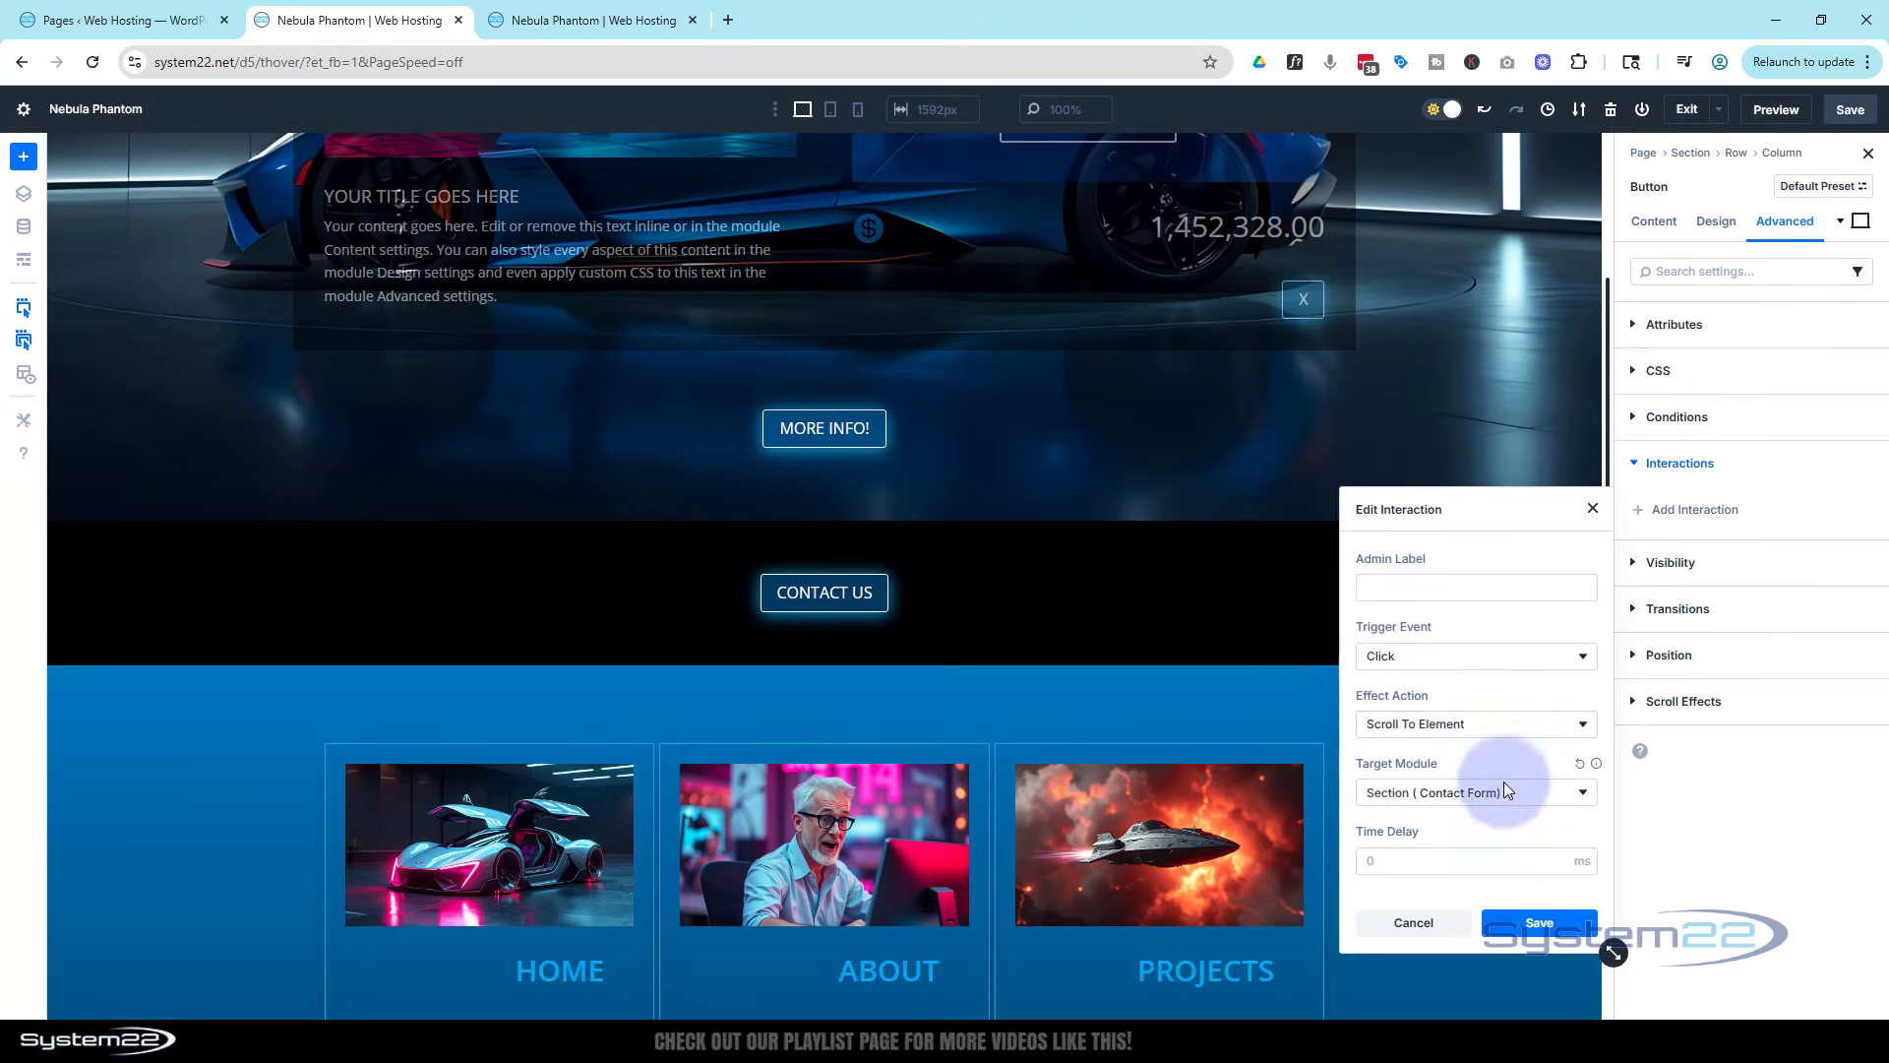
pyautogui.click(1532, 928)
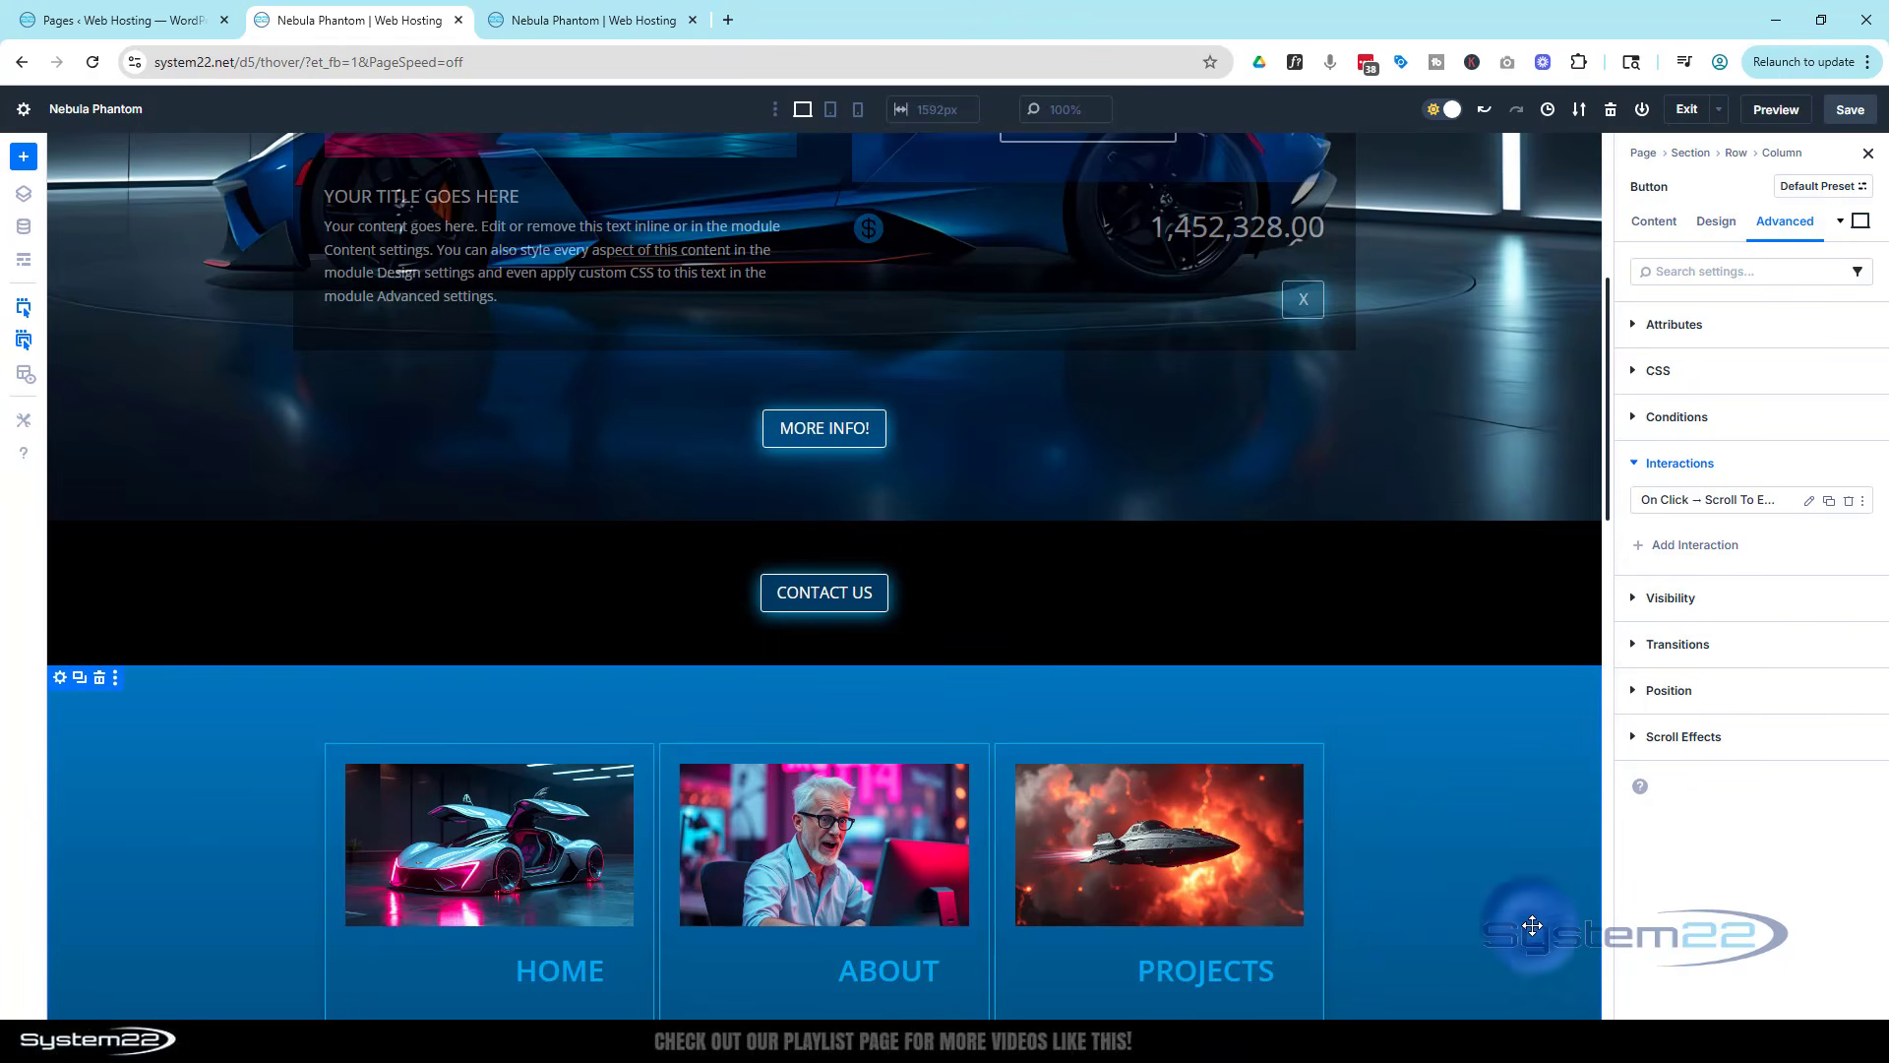
# Close the old preview, save the page and open a fresh preview of it.
pyautogui.click(692, 20)
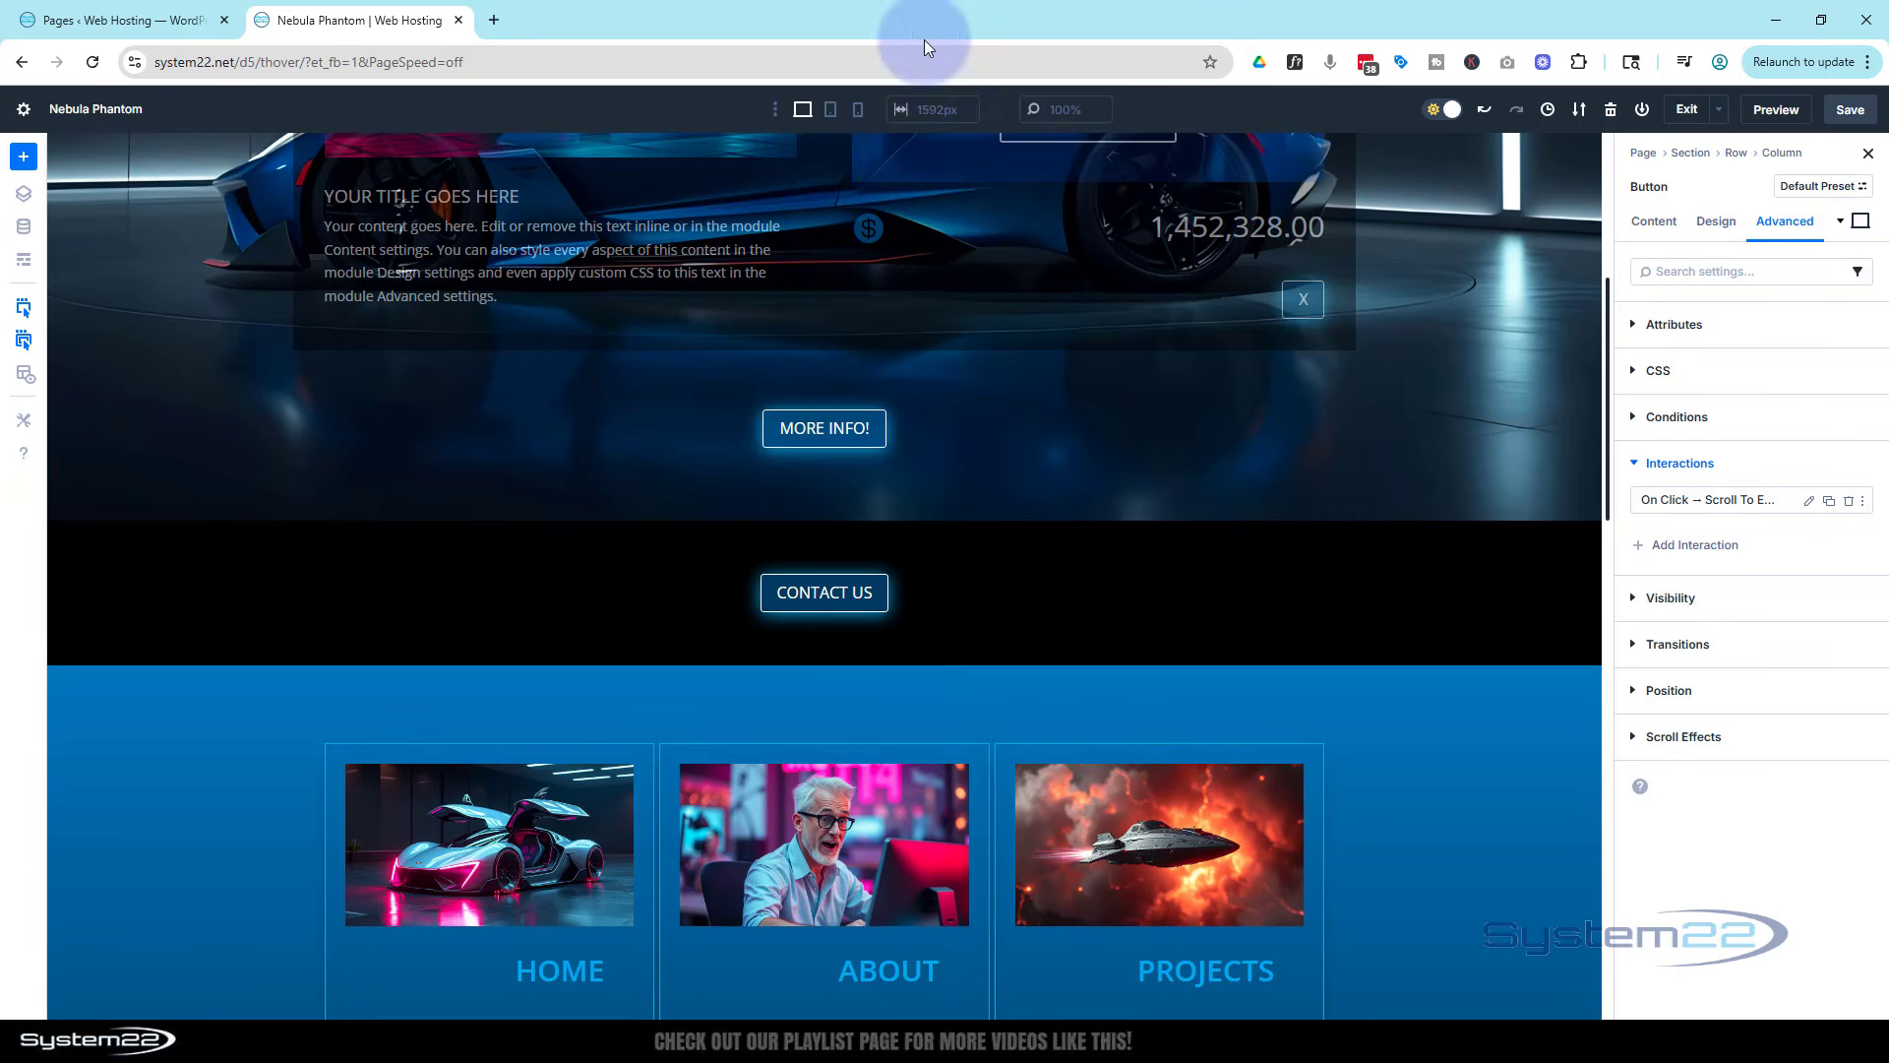
pyautogui.click(1860, 112)
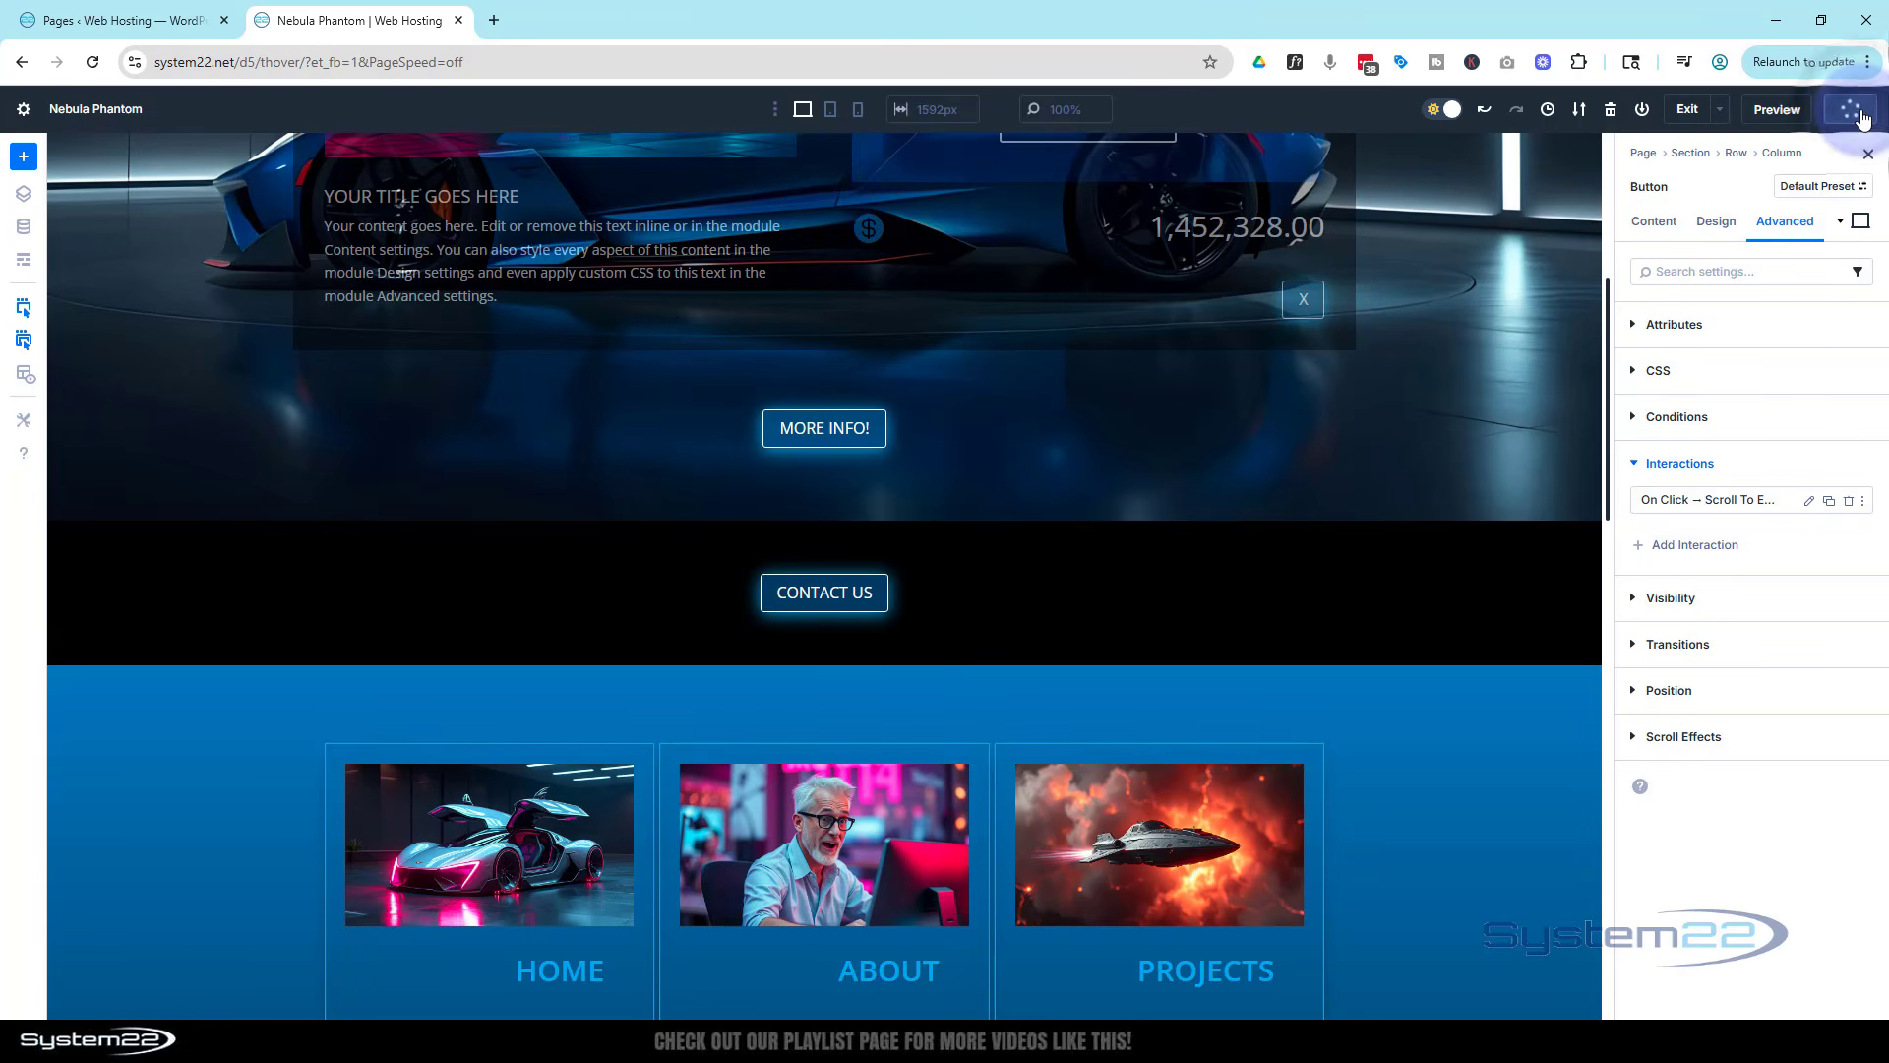
pyautogui.click(1769, 113)
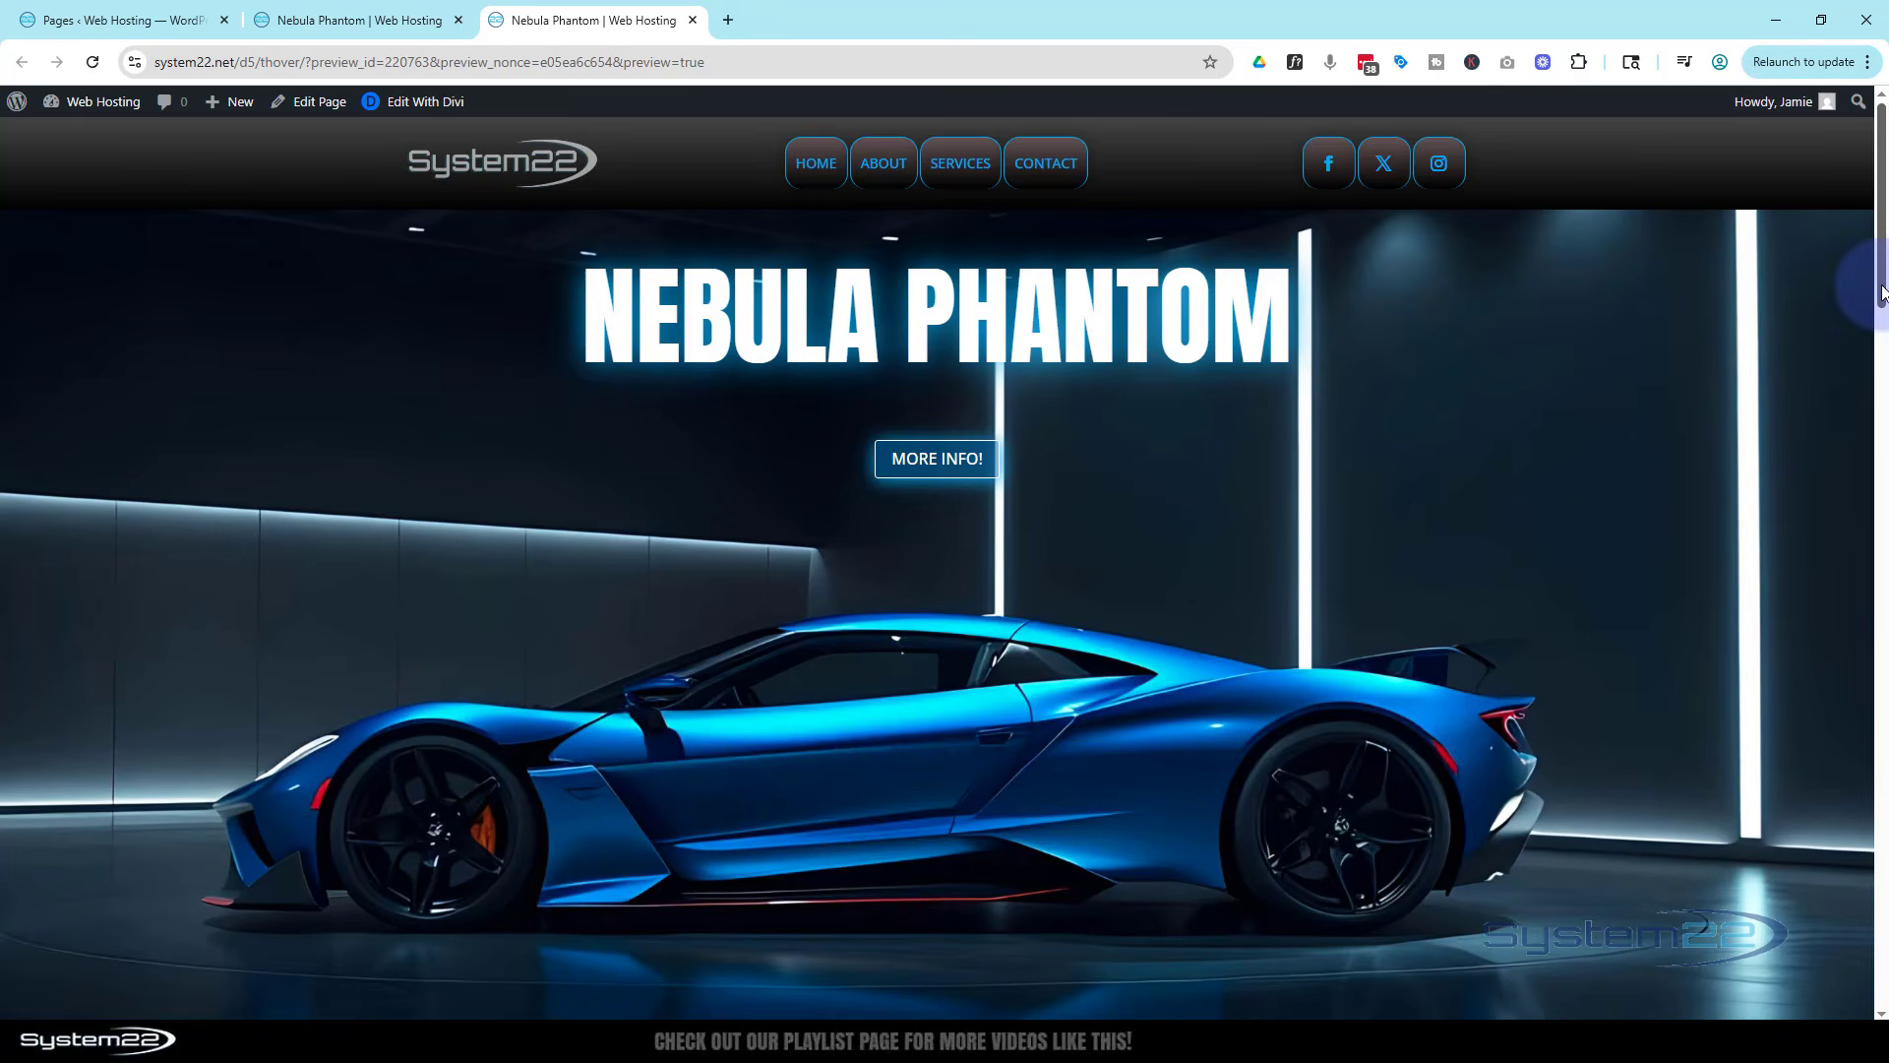
# Test the Contact Us button's scroll to the contact form twice in the preview, returning to the page top each time.
pyautogui.moveTo(1880, 291); pyautogui.dragTo(1879, 512)
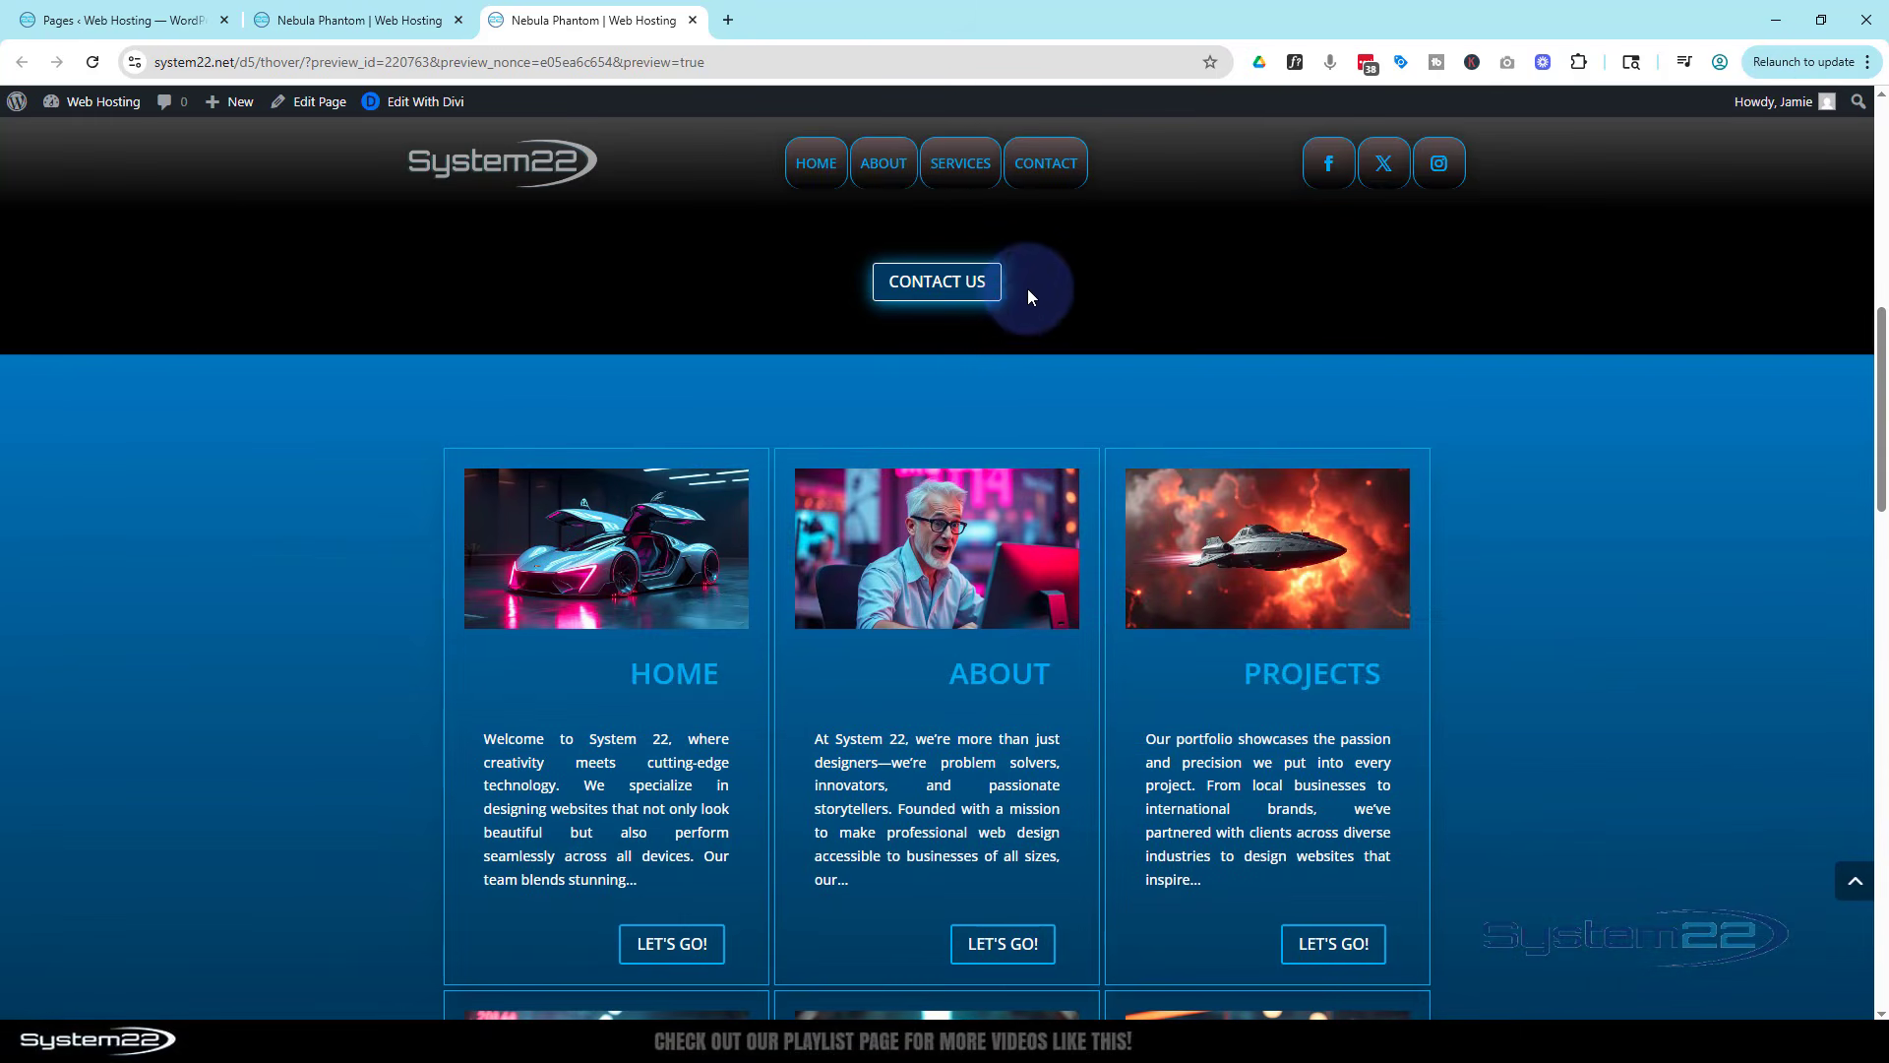
pyautogui.click(937, 284)
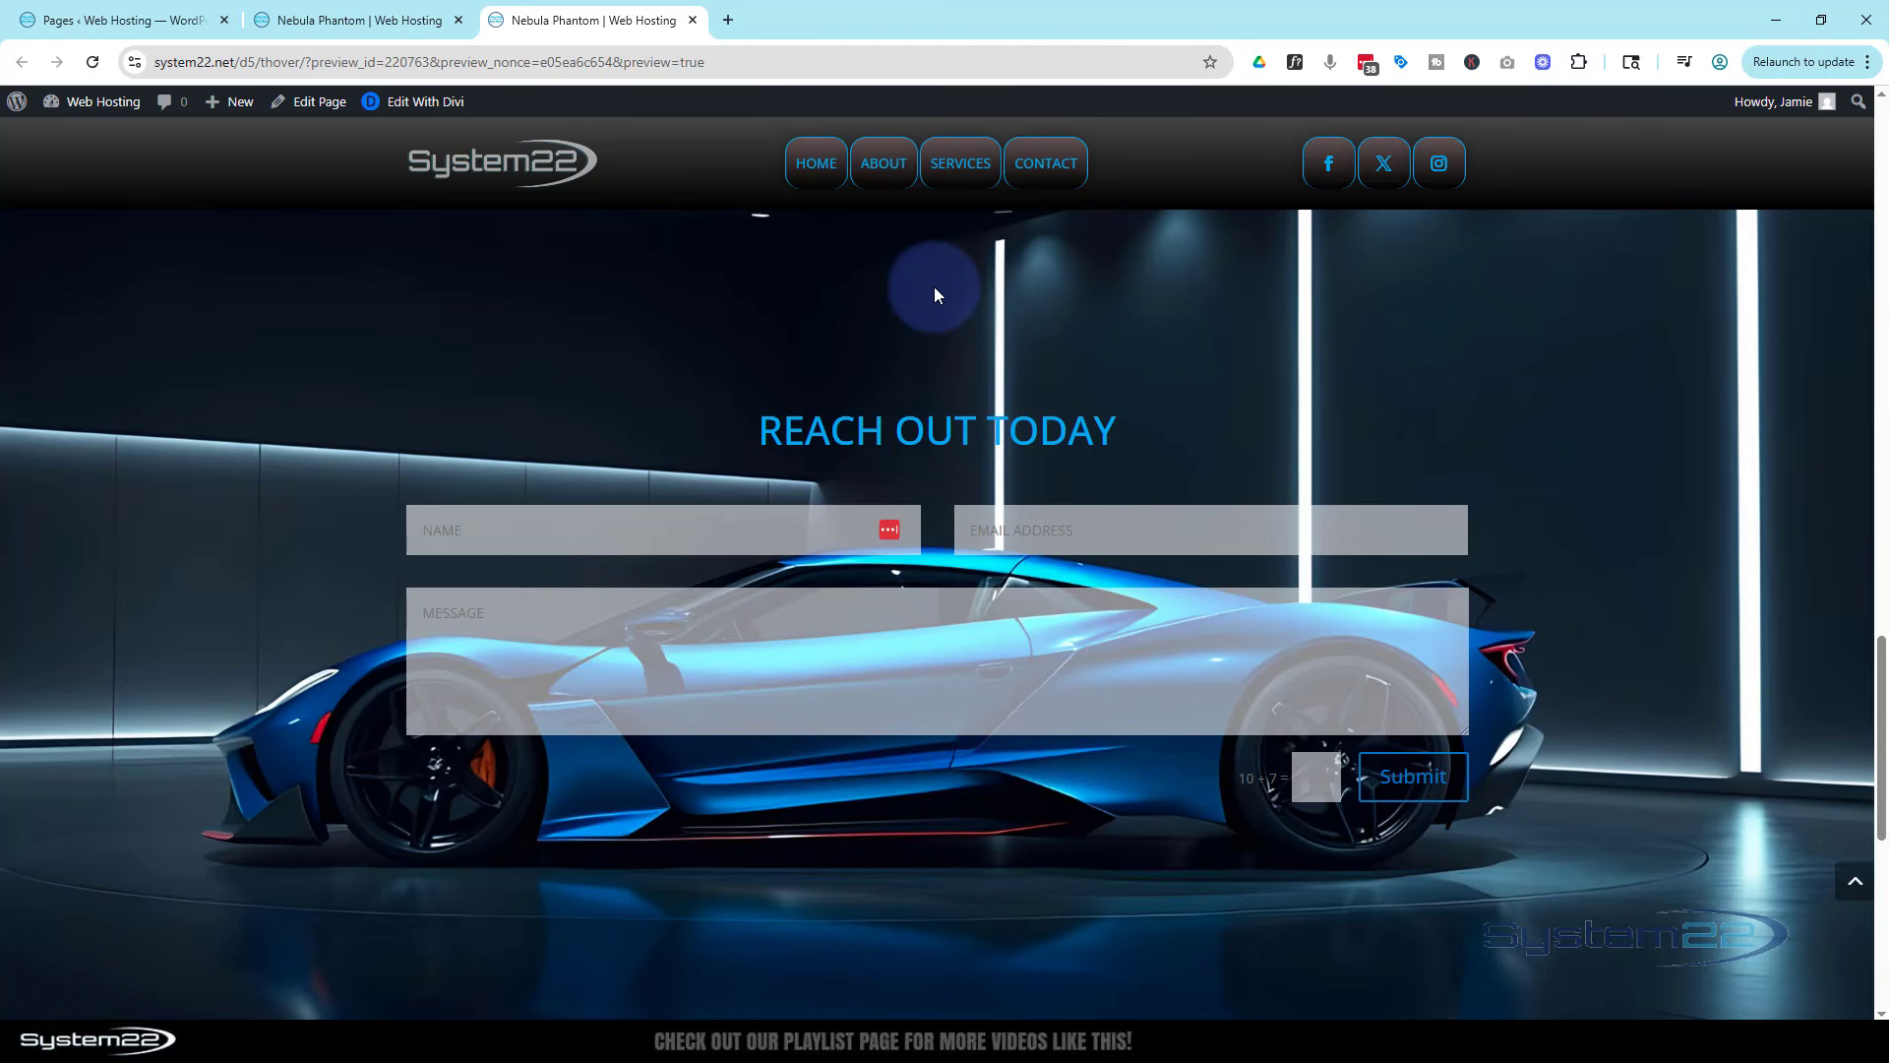
pyautogui.click(1854, 885)
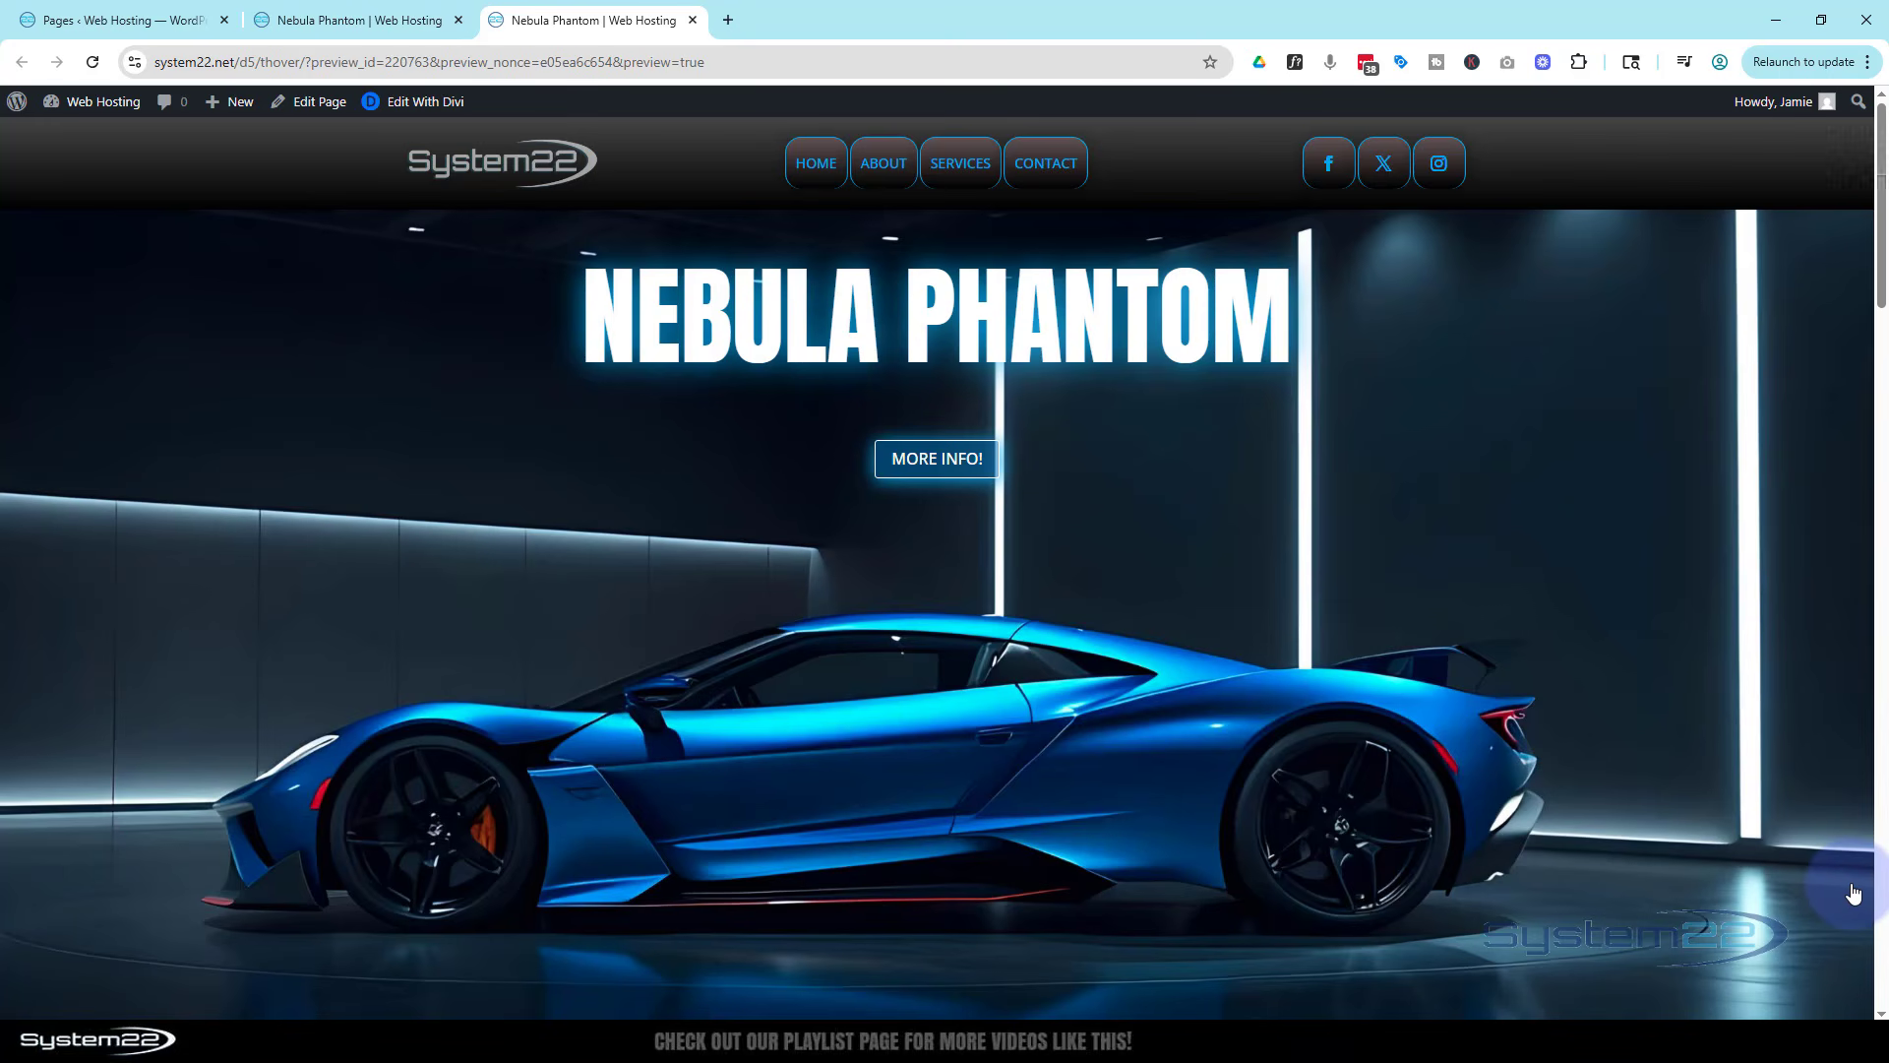
pyautogui.scroll(-5, 1596, 836)
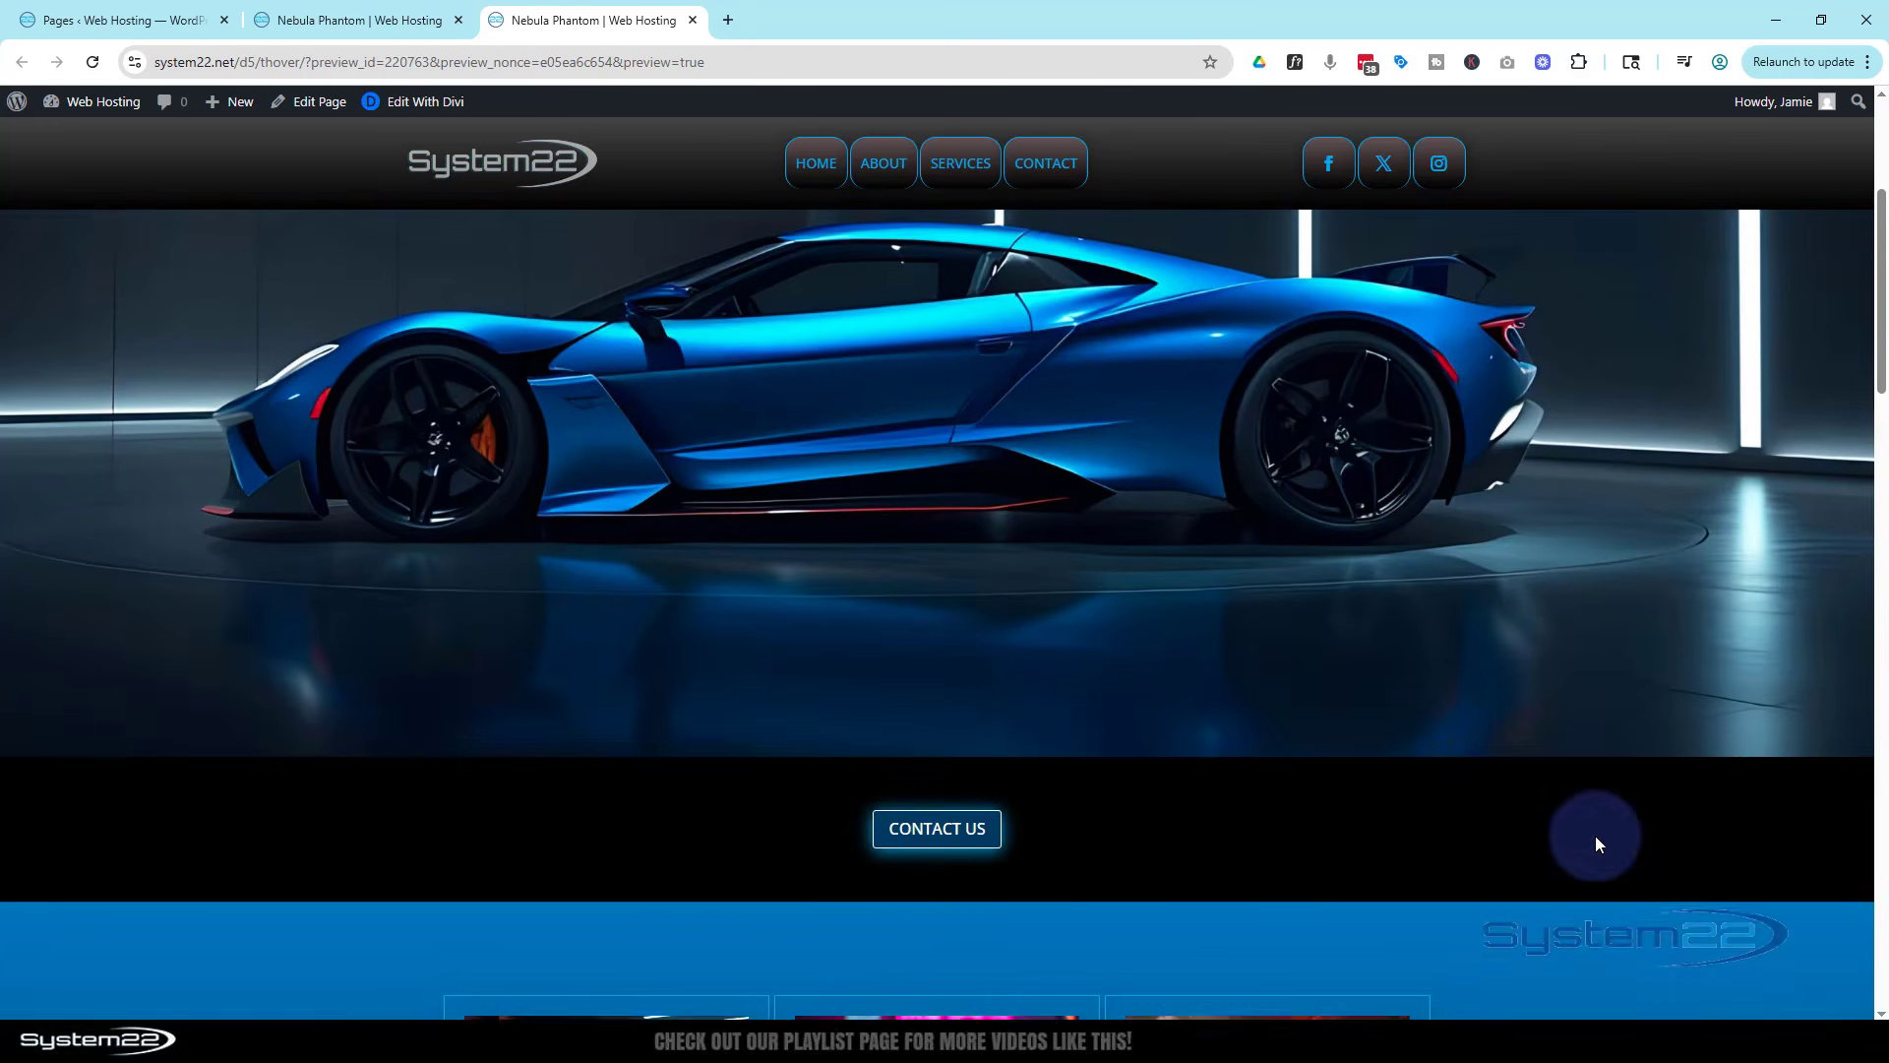
pyautogui.scroll(-4, 1595, 834)
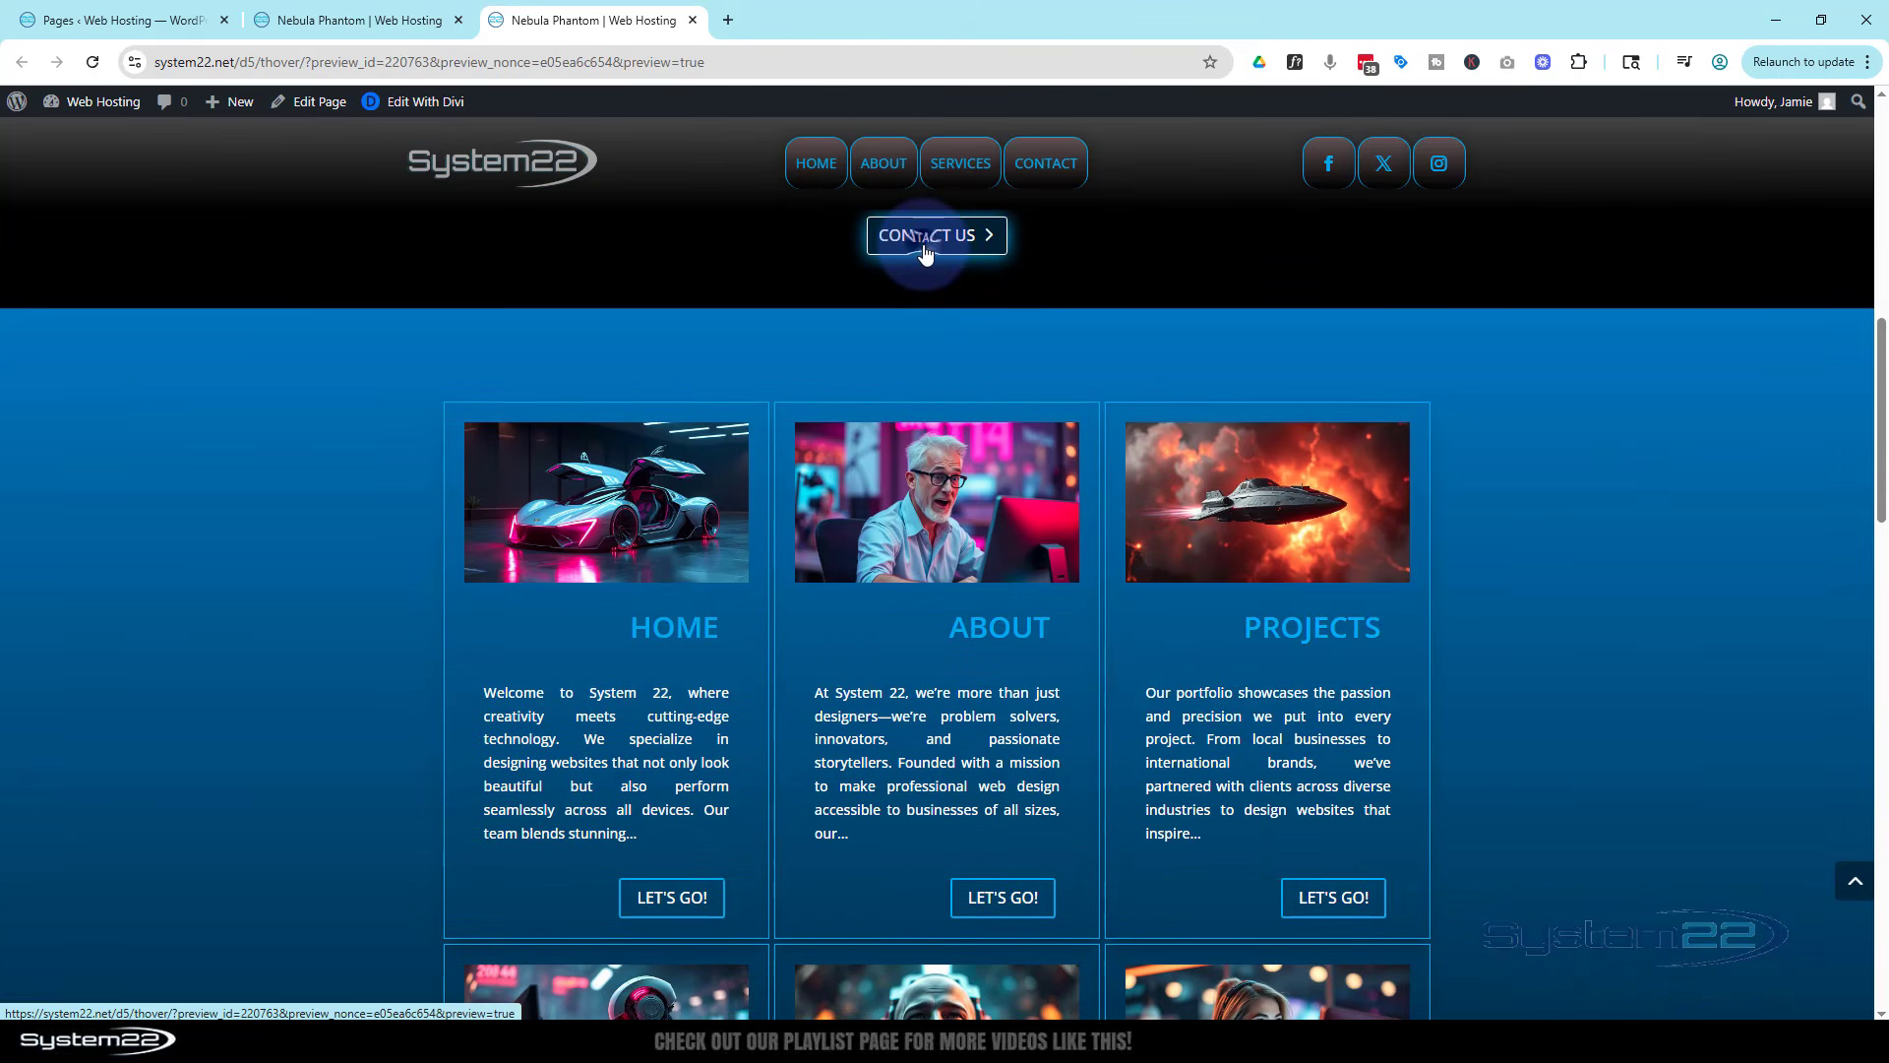
pyautogui.click(920, 236)
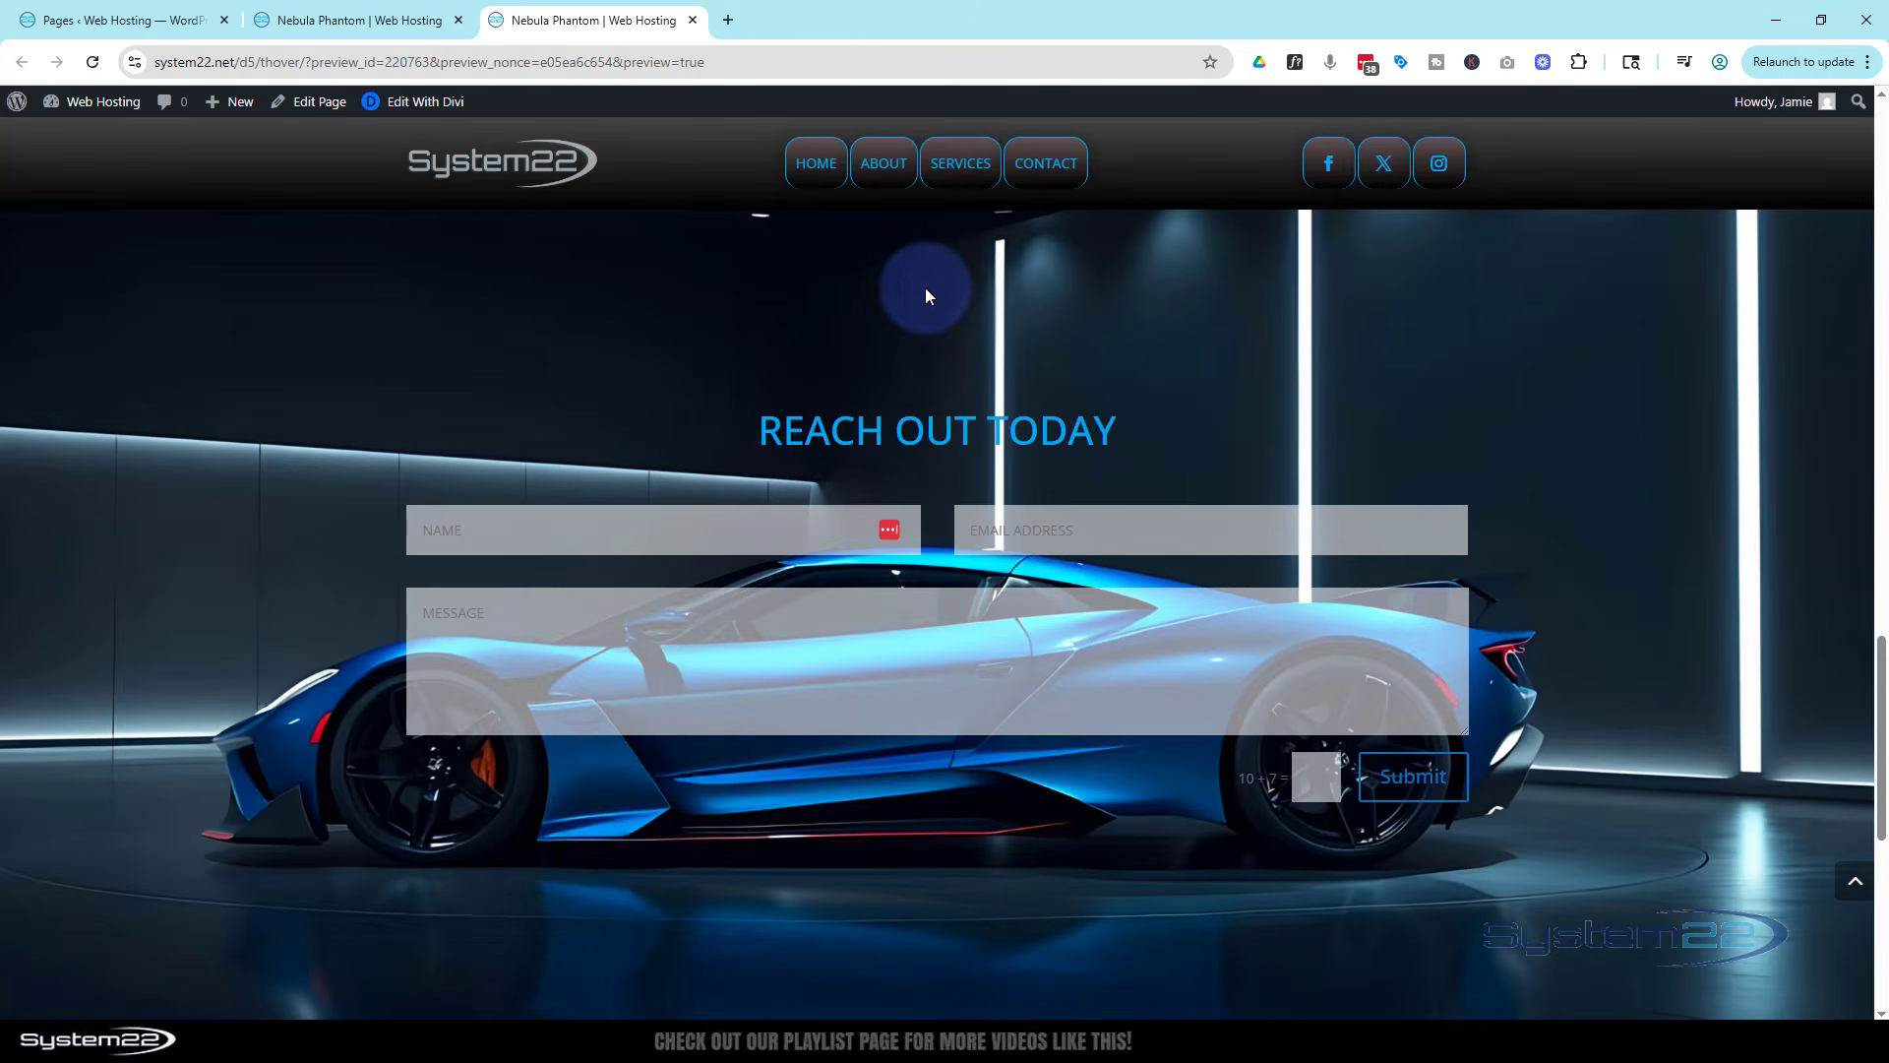
pyautogui.click(1854, 883)
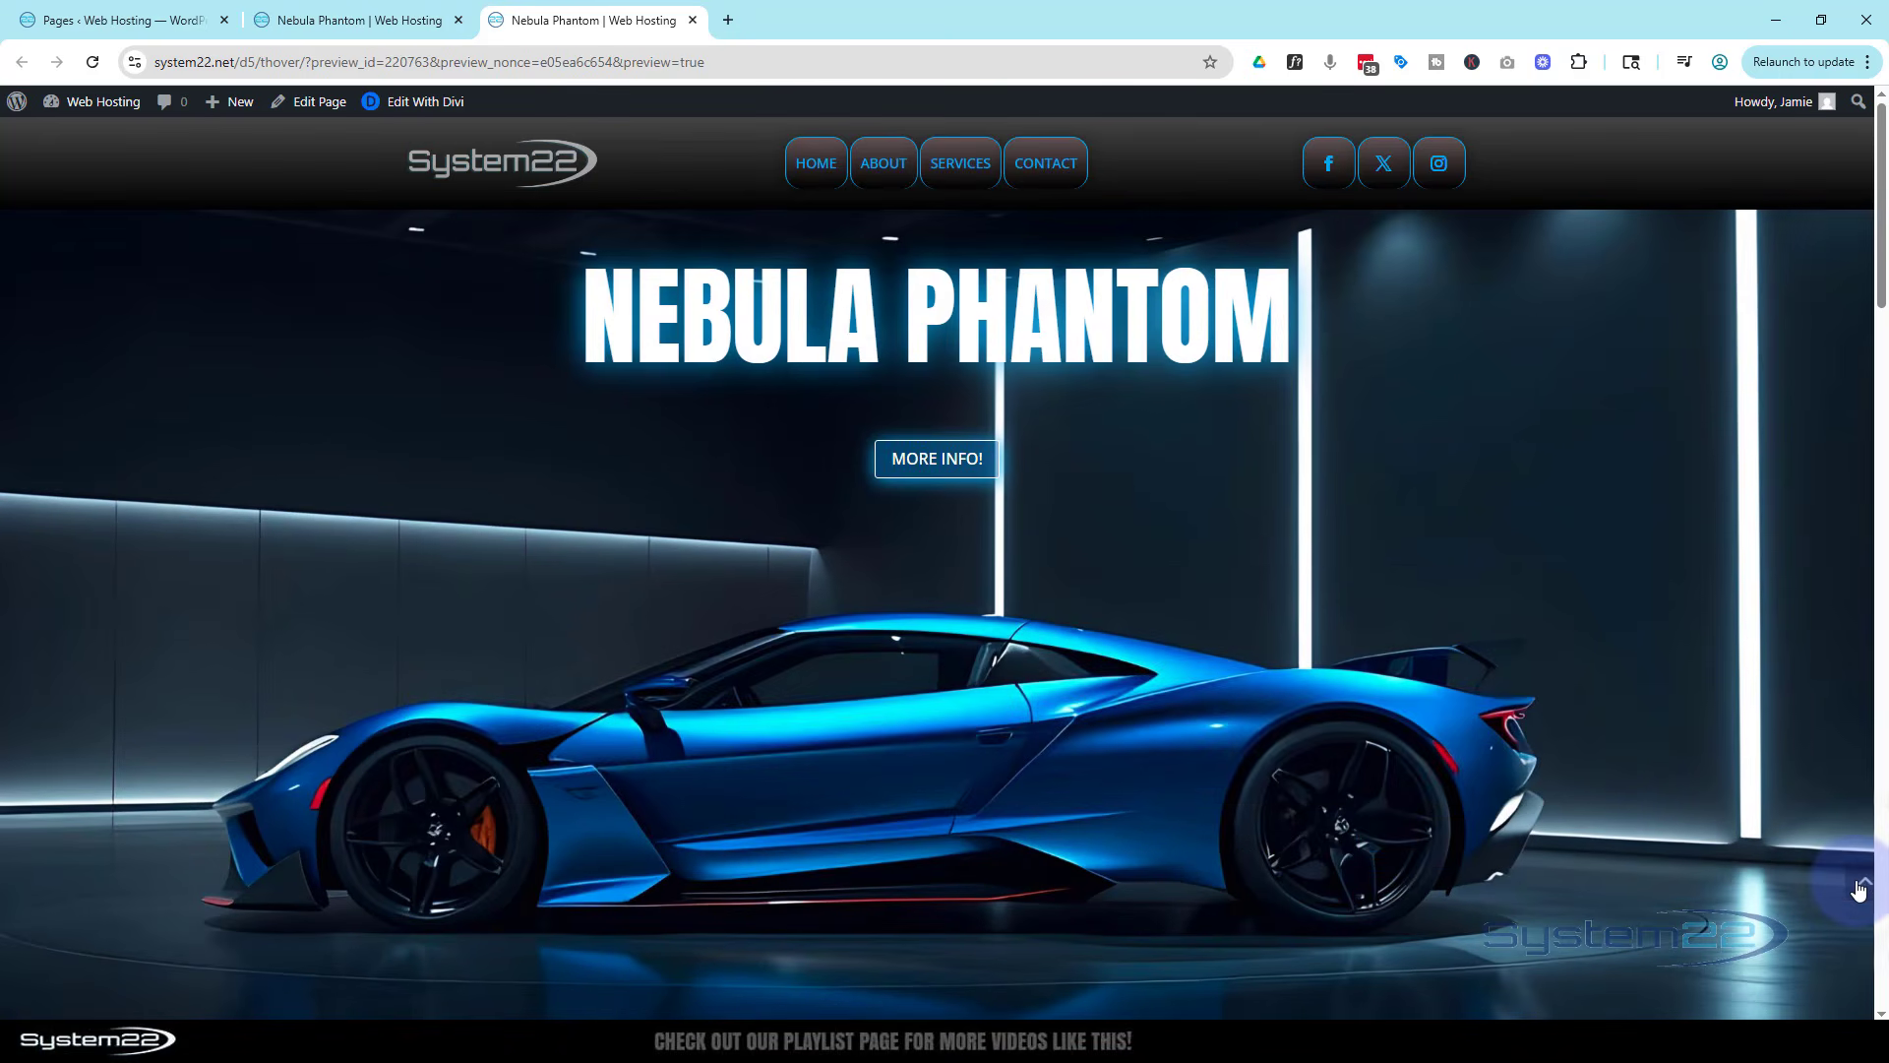
# Return to the builder and look over the page from the "Reach Out Today" section up to the "Nebula Phantom" heading.
pyautogui.click(339, 20)
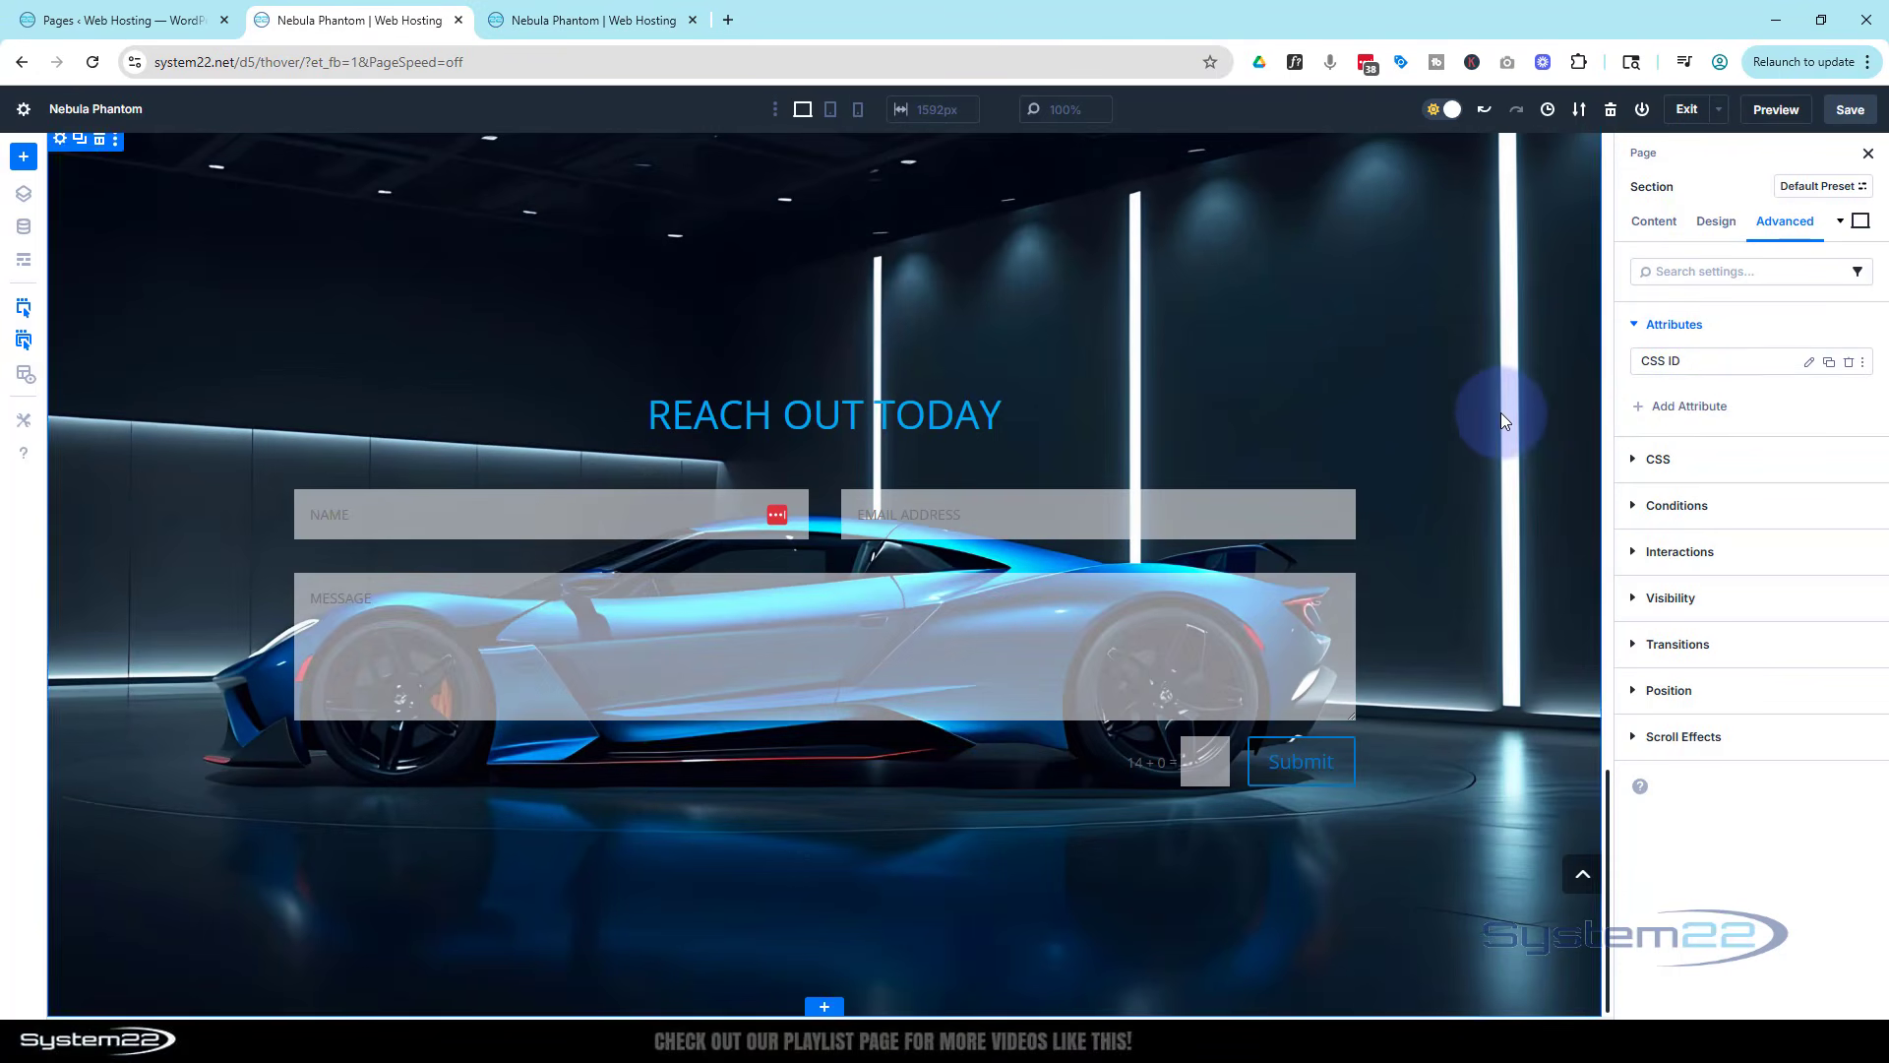
pyautogui.scroll(5, 1501, 411)
pyautogui.scroll(10, 1501, 409)
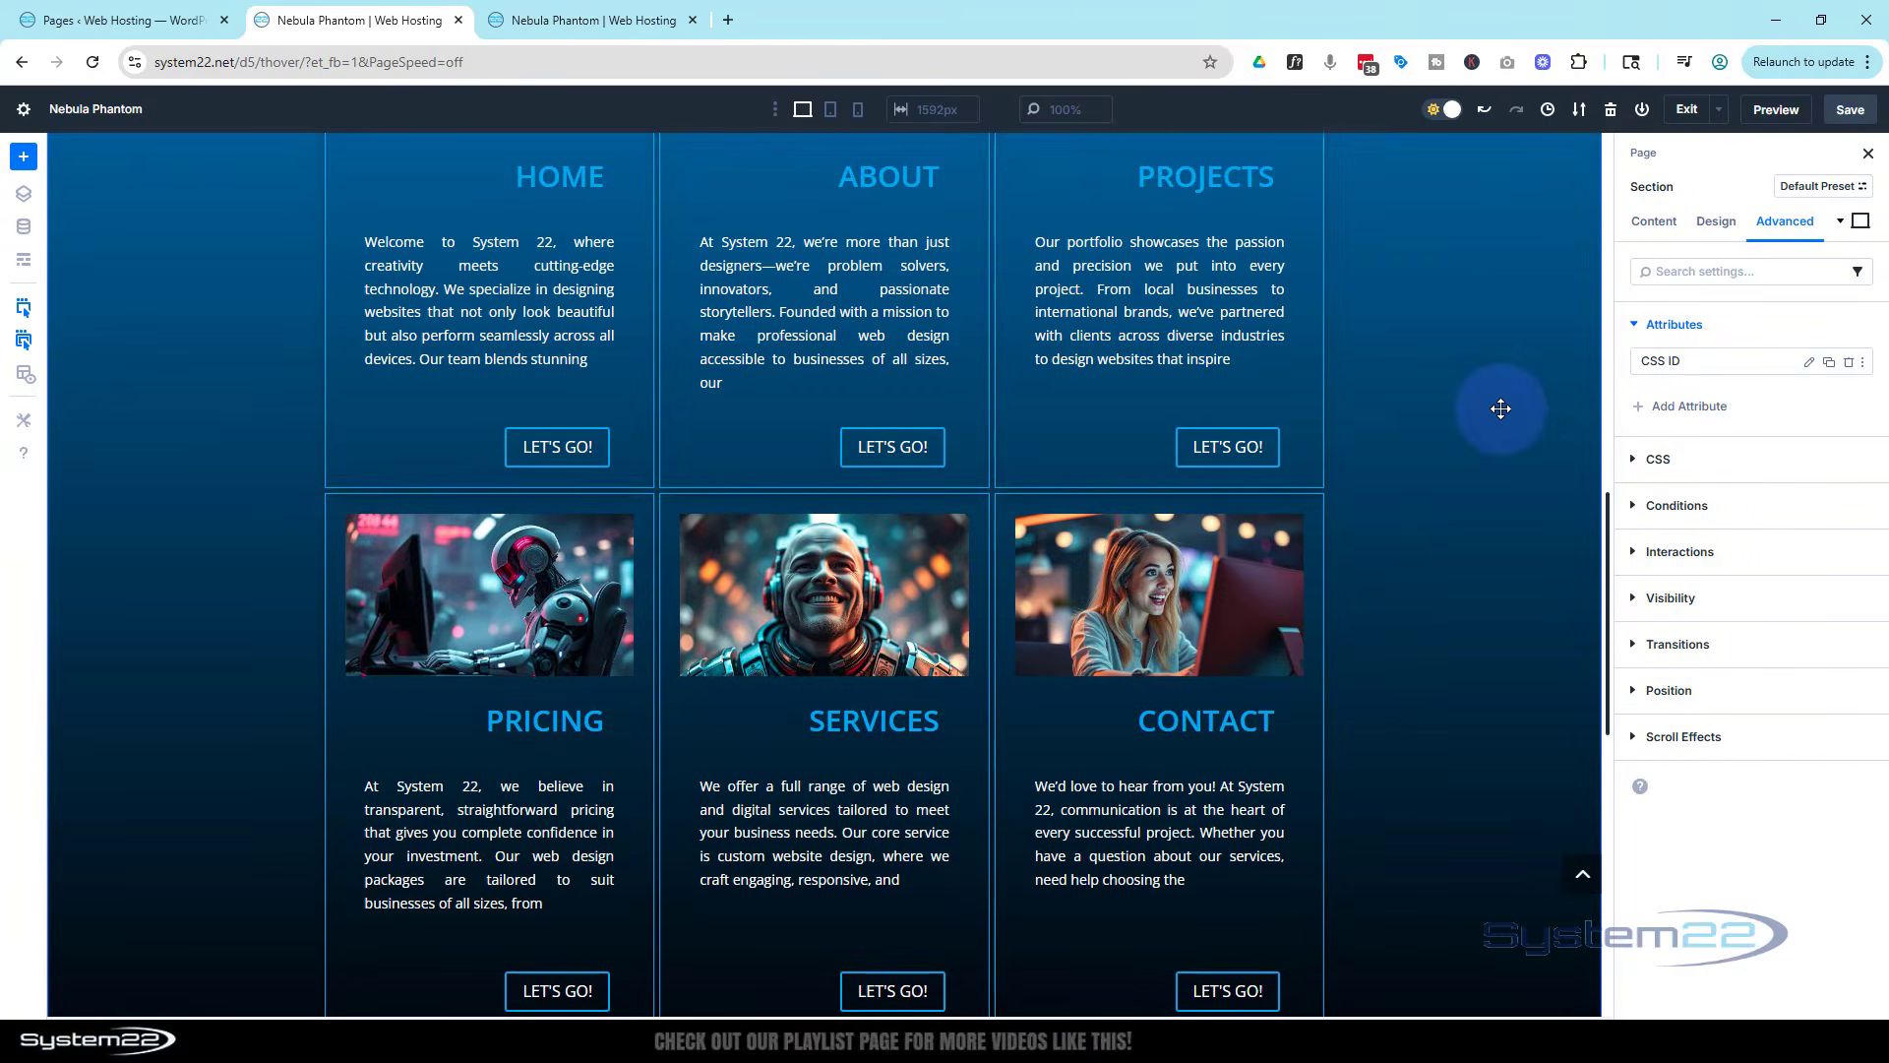
pyautogui.scroll(8, 1501, 408)
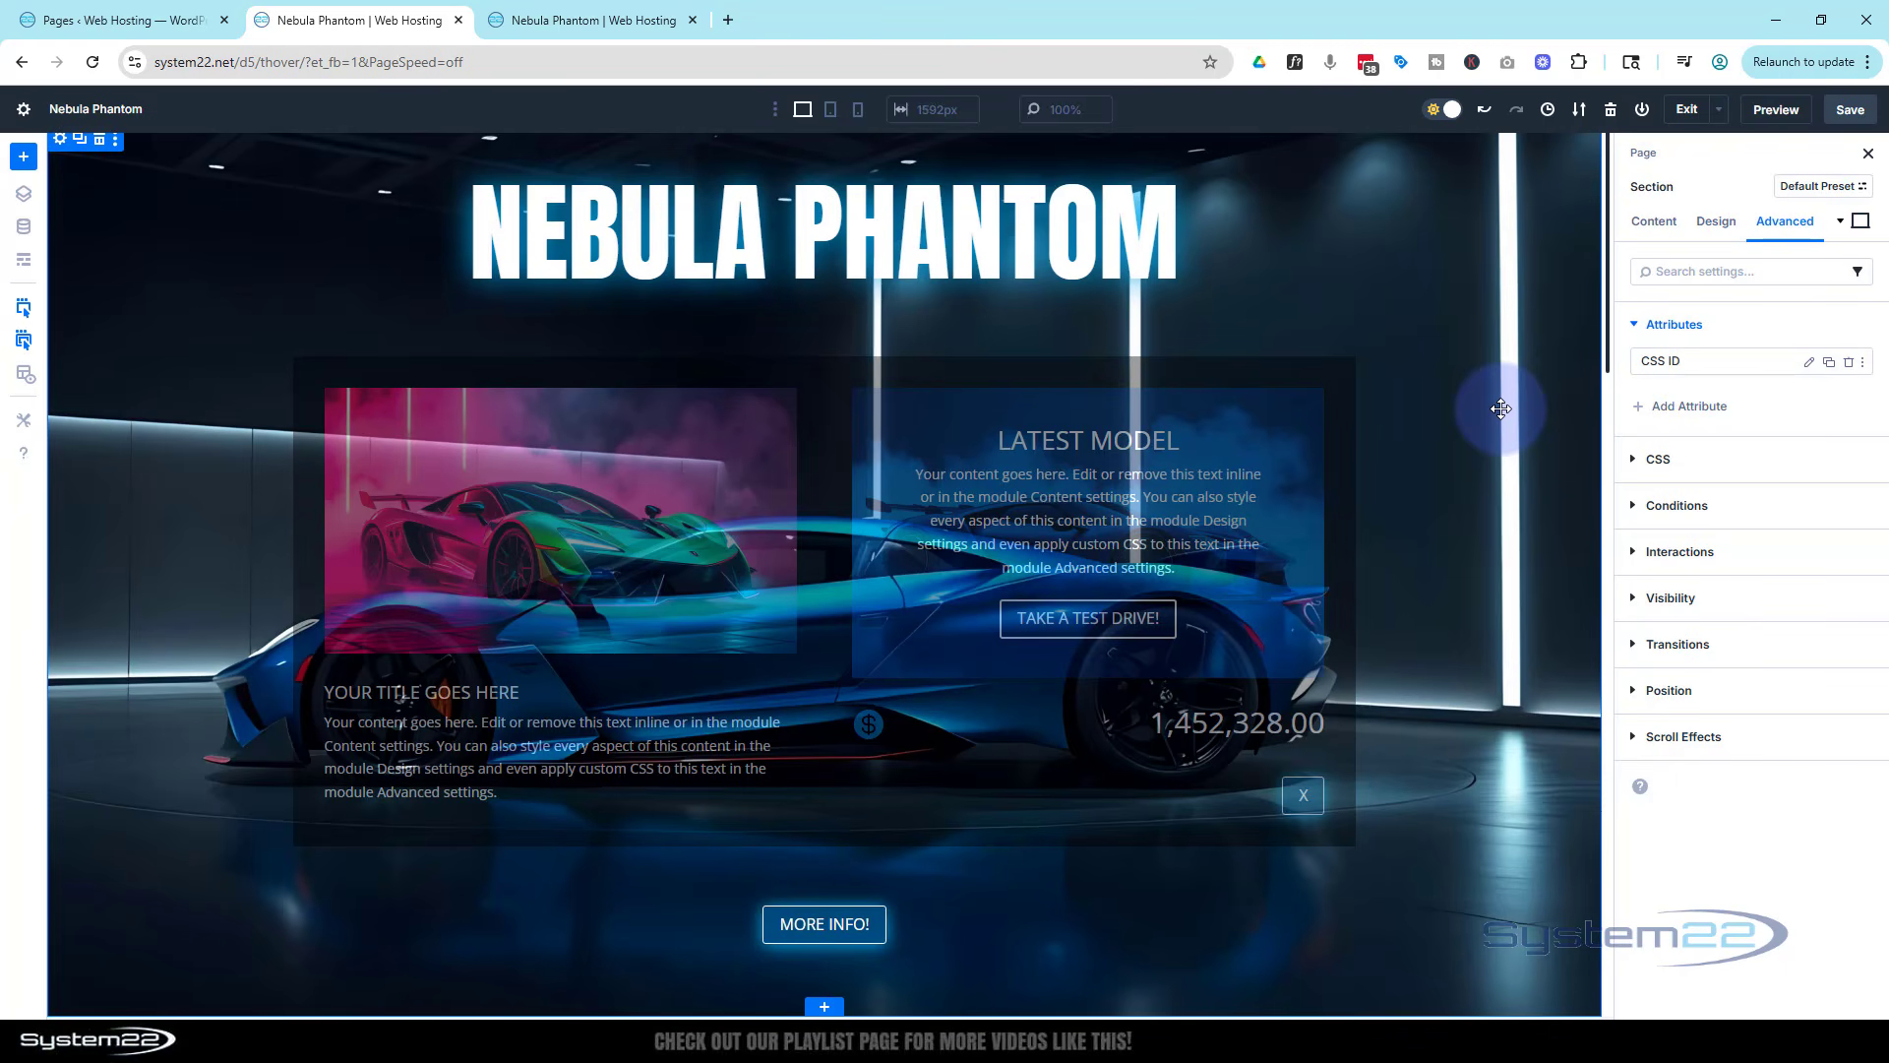
# Switch back to the preview and recheck the Contact Us button's jump to the contact form and the return to the page top.
pyautogui.click(620, 19)
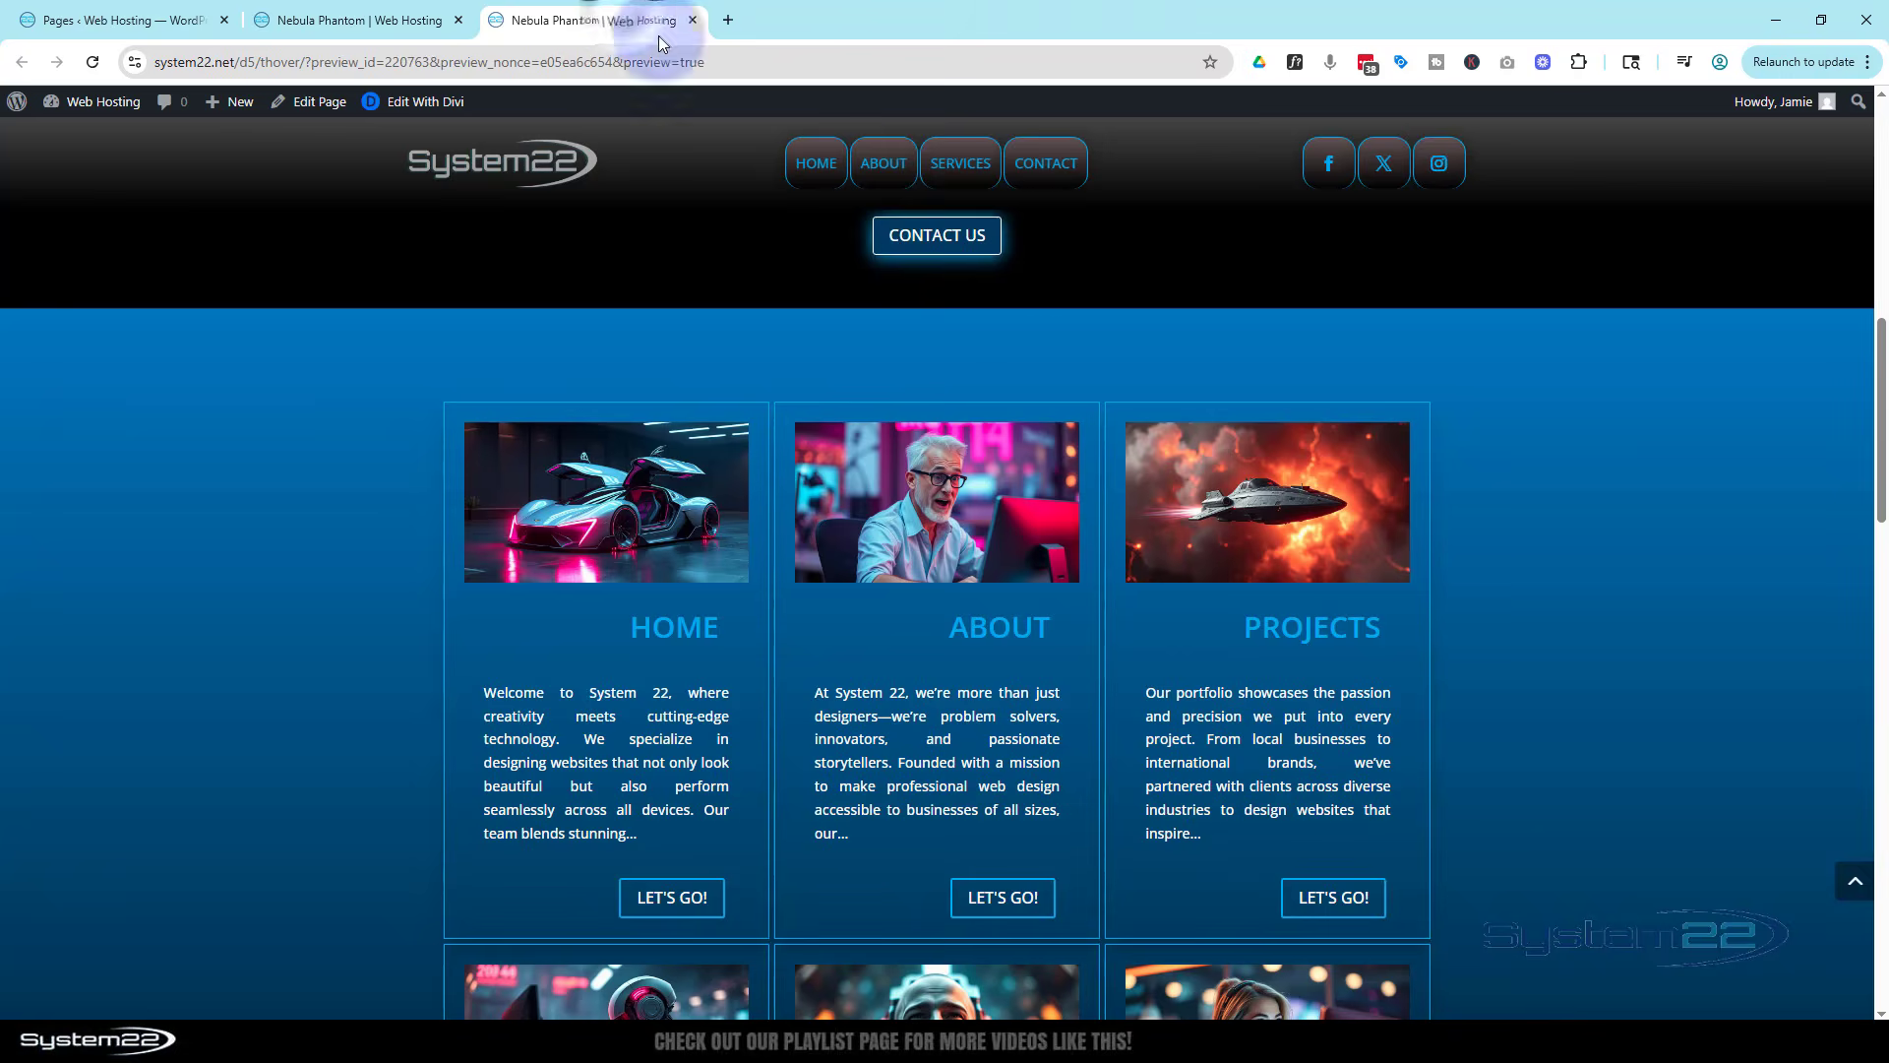
pyautogui.click(952, 246)
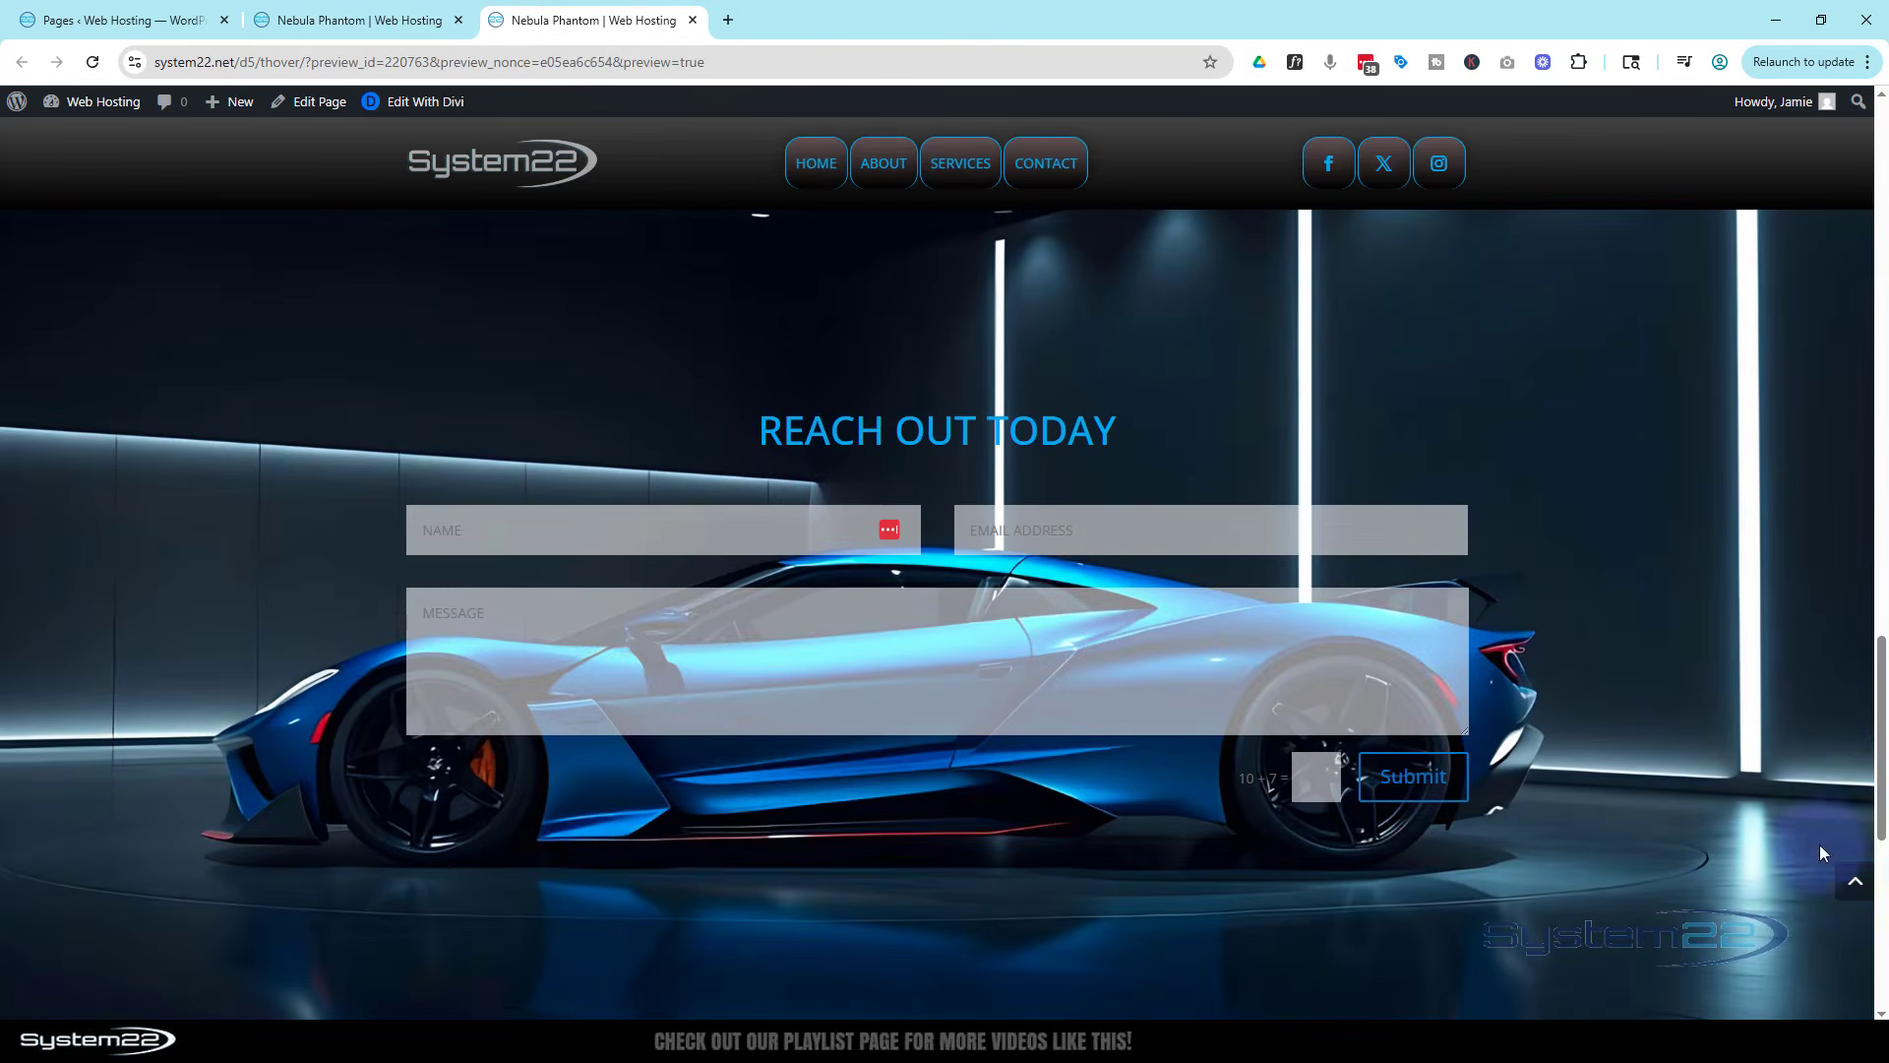
pyautogui.click(1854, 886)
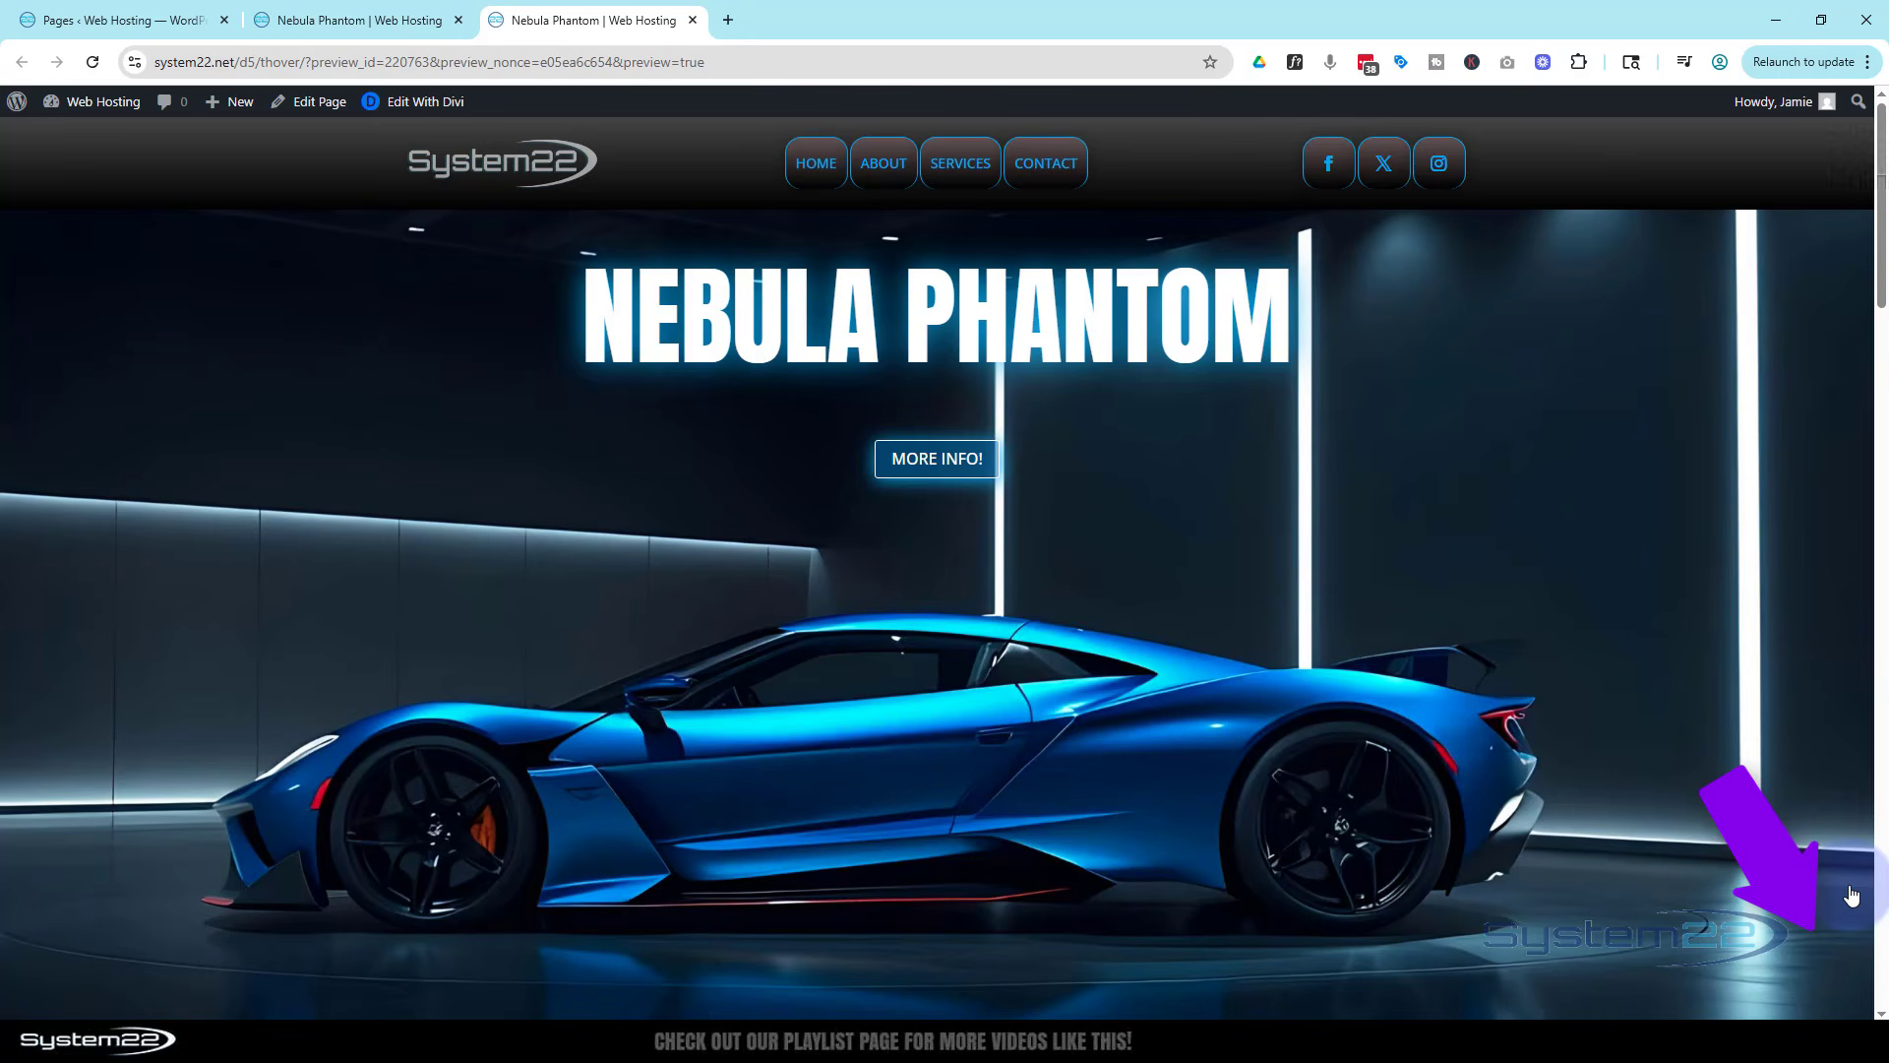
pyautogui.scroll(-8, 1617, 811)
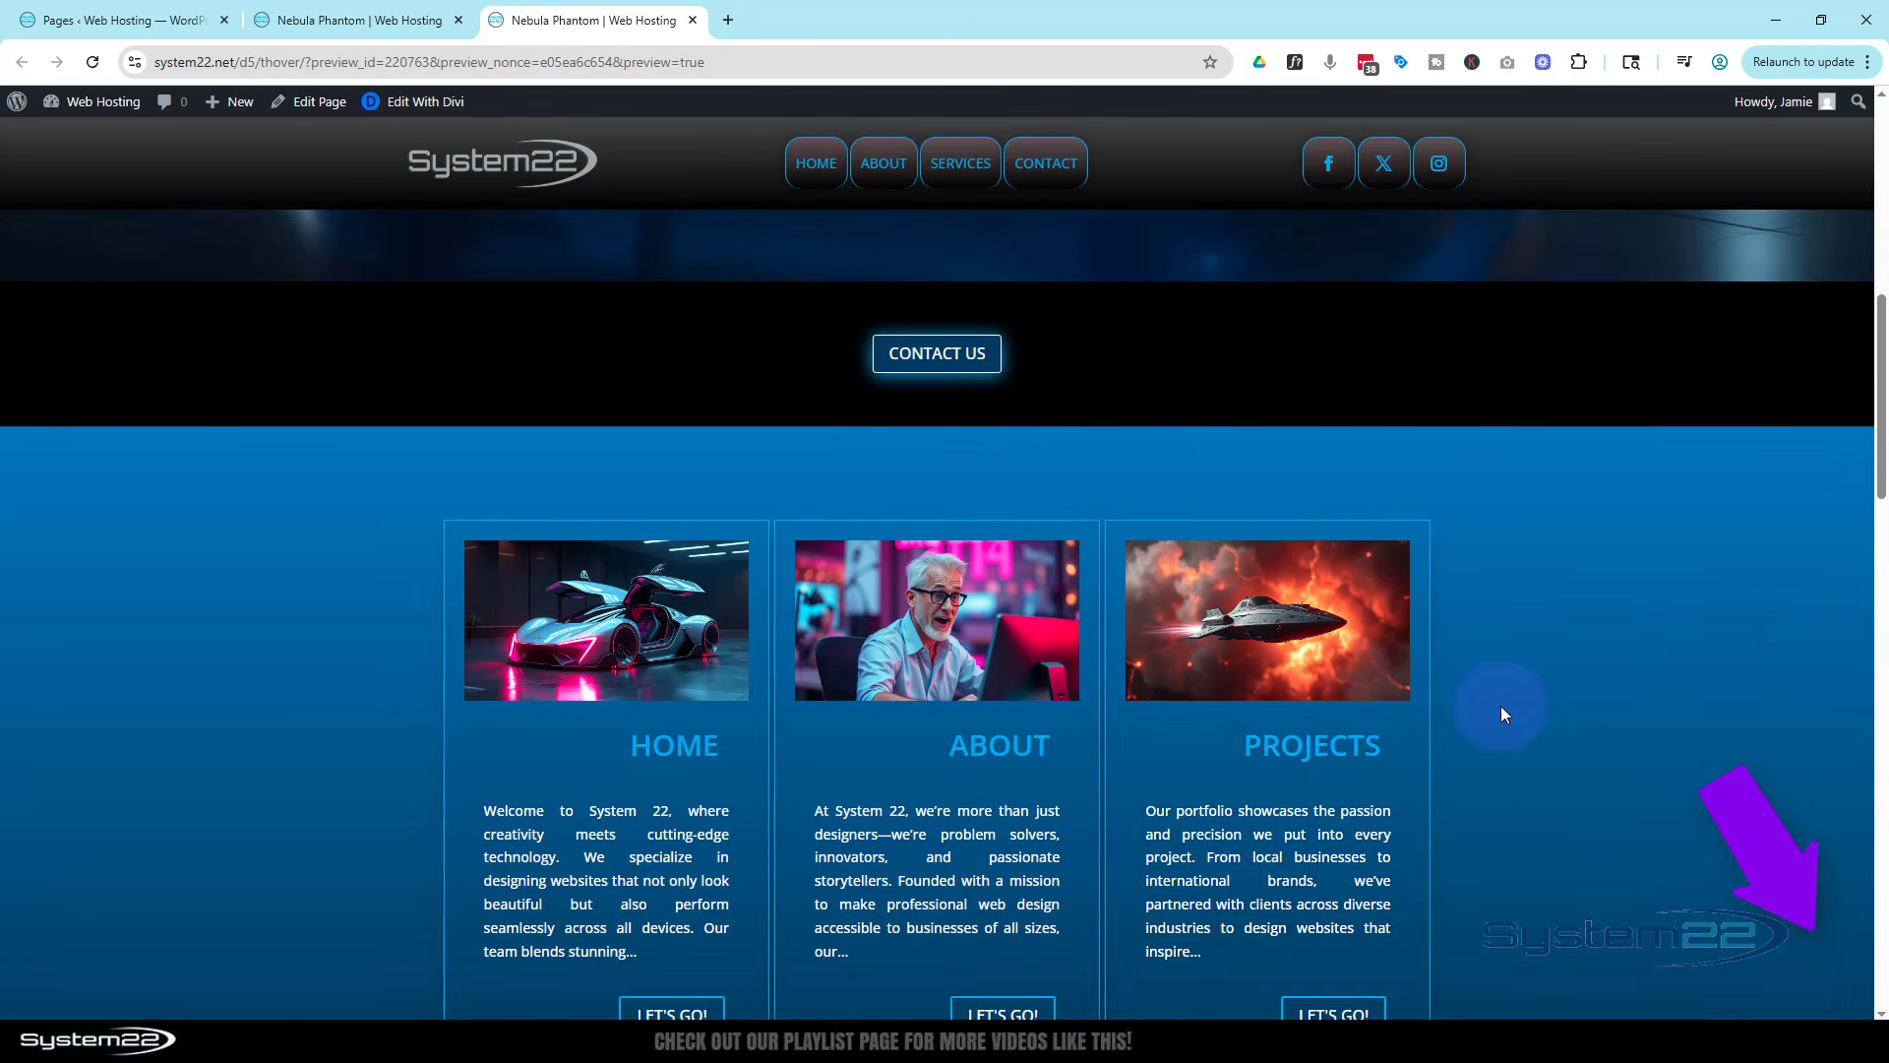
pyautogui.scroll(-2, 931, 345)
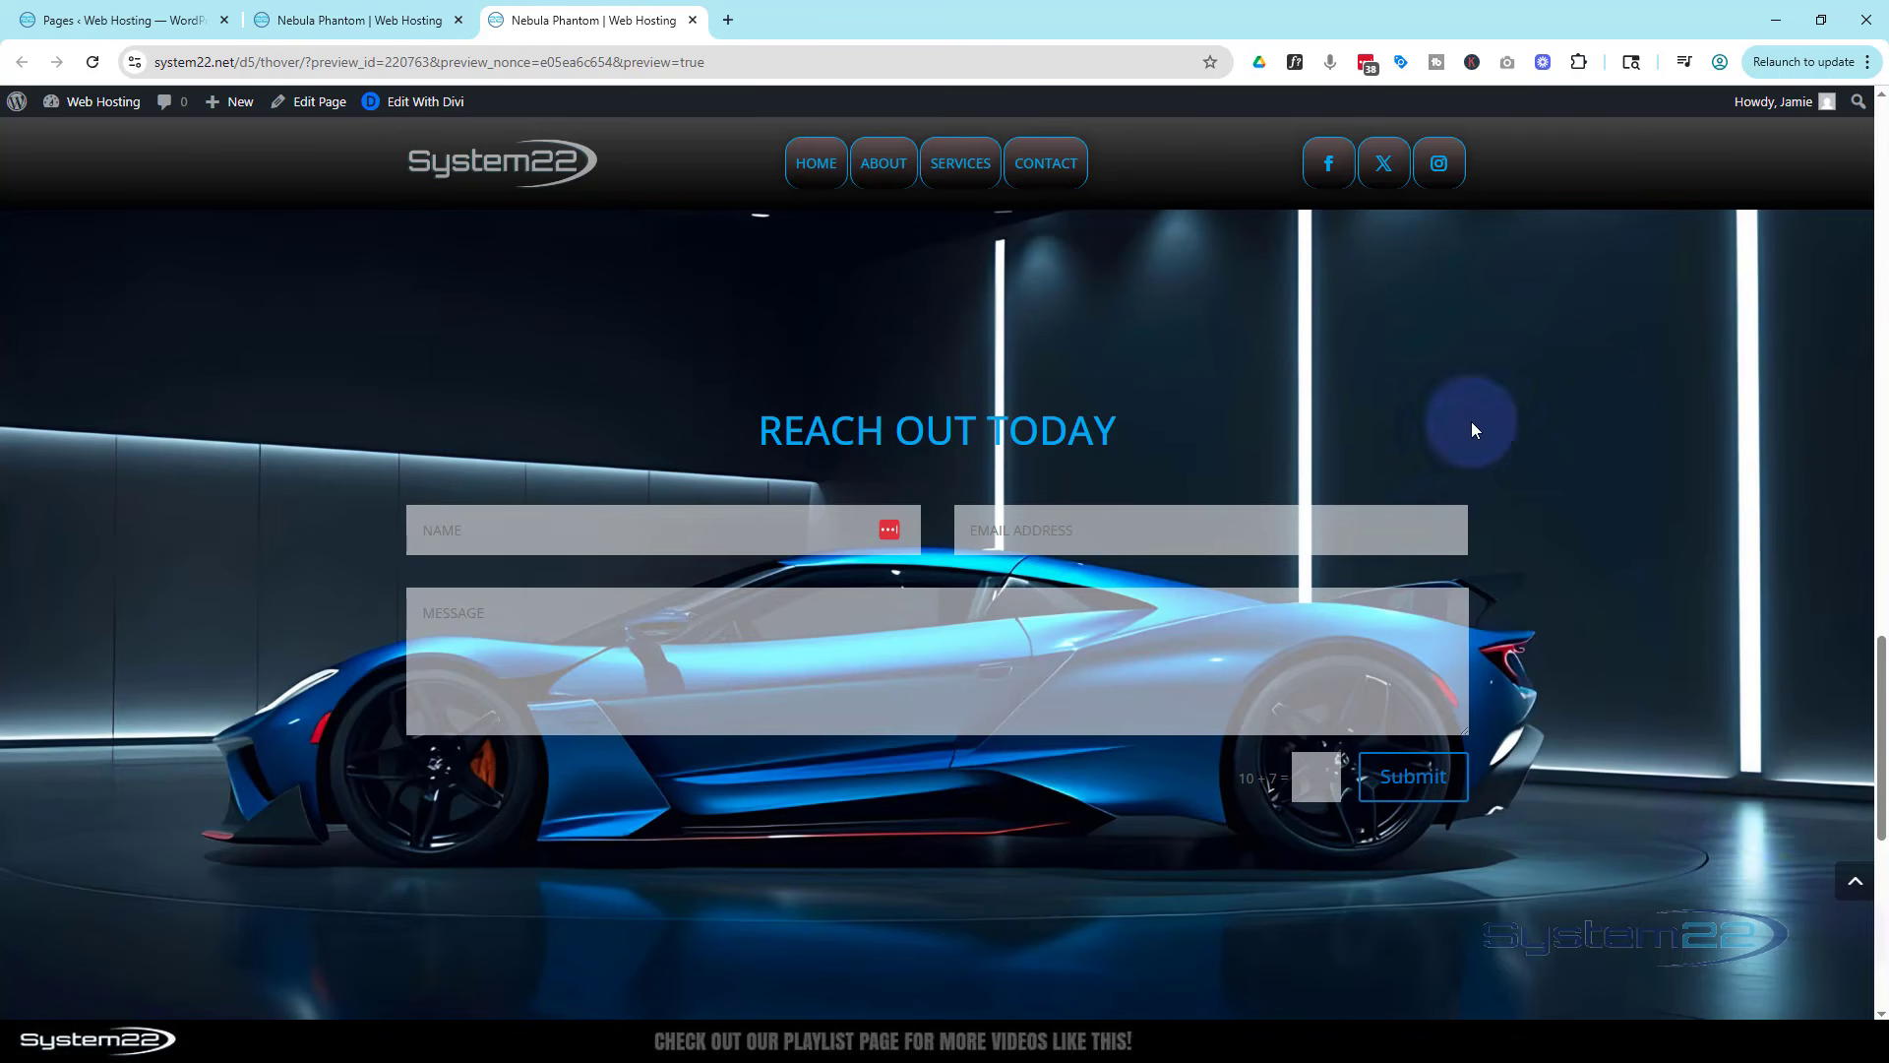
pyautogui.click(1850, 885)
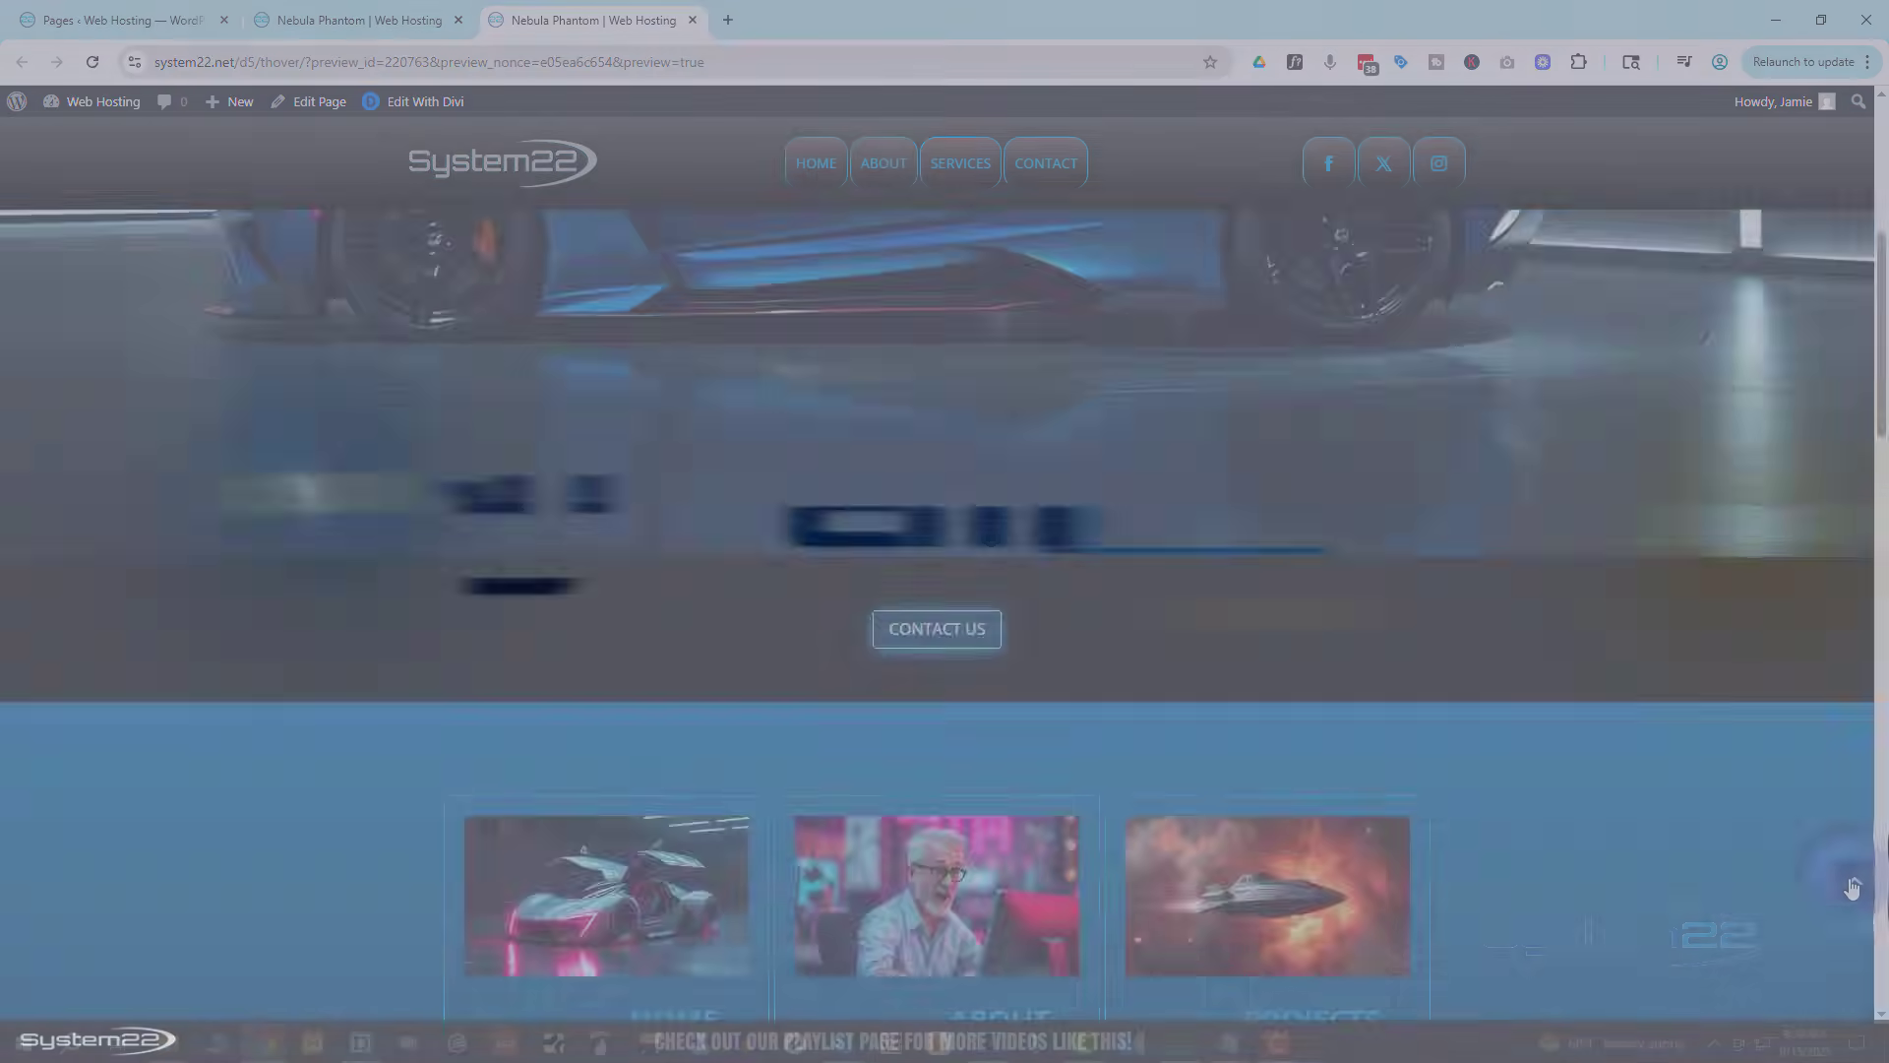